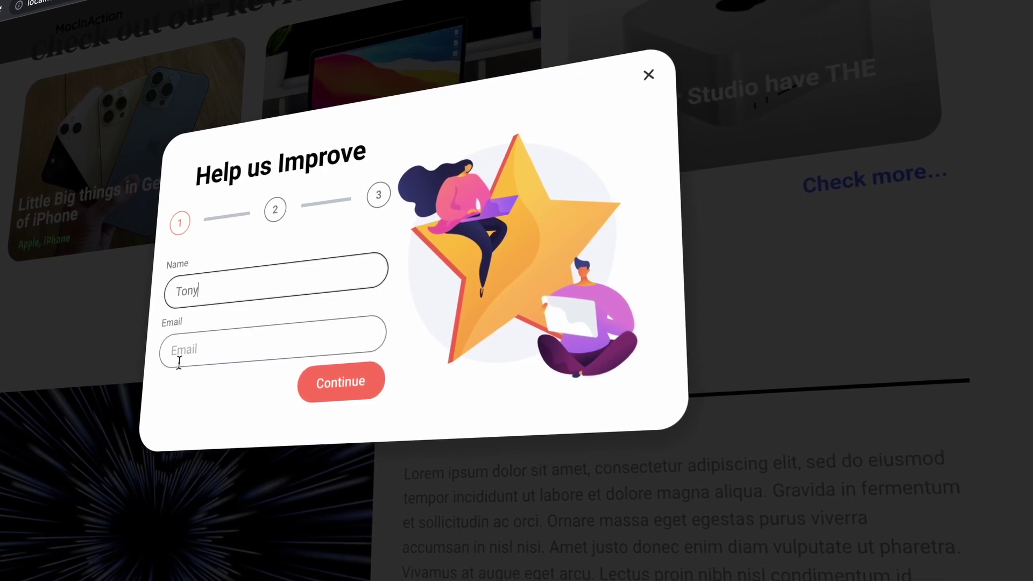
Fill in a sample name and email address on survey step 1 and continue
{"action": "type", "text": "Tno"}
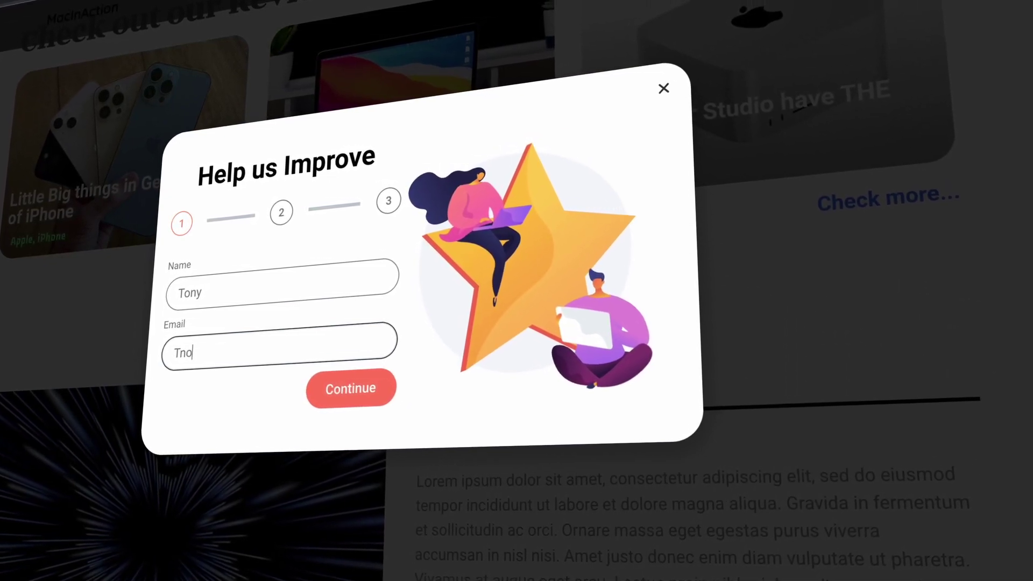
{"action": "key", "text": "BackSpace"}
{"action": "key", "text": "BackSpace"}
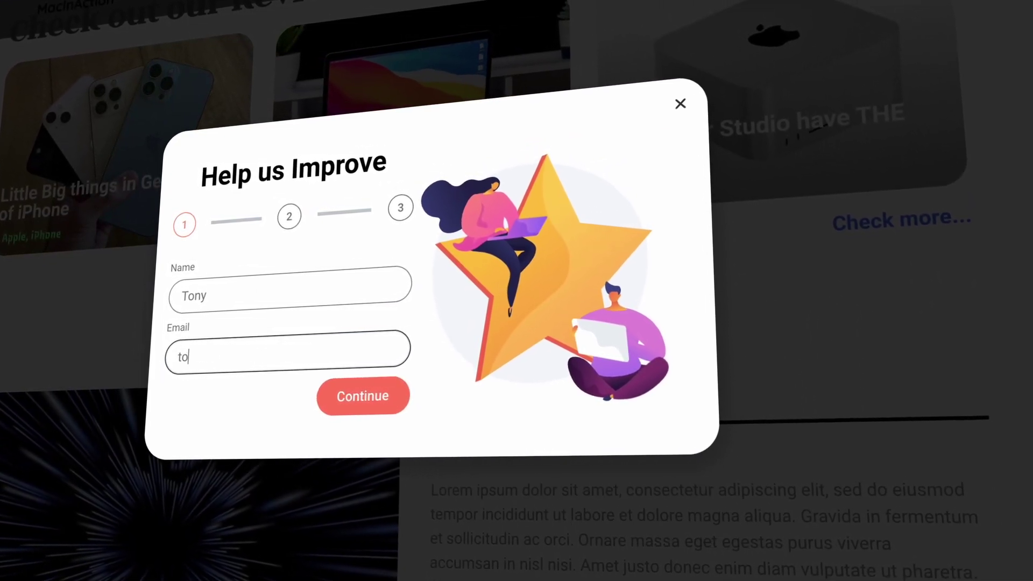
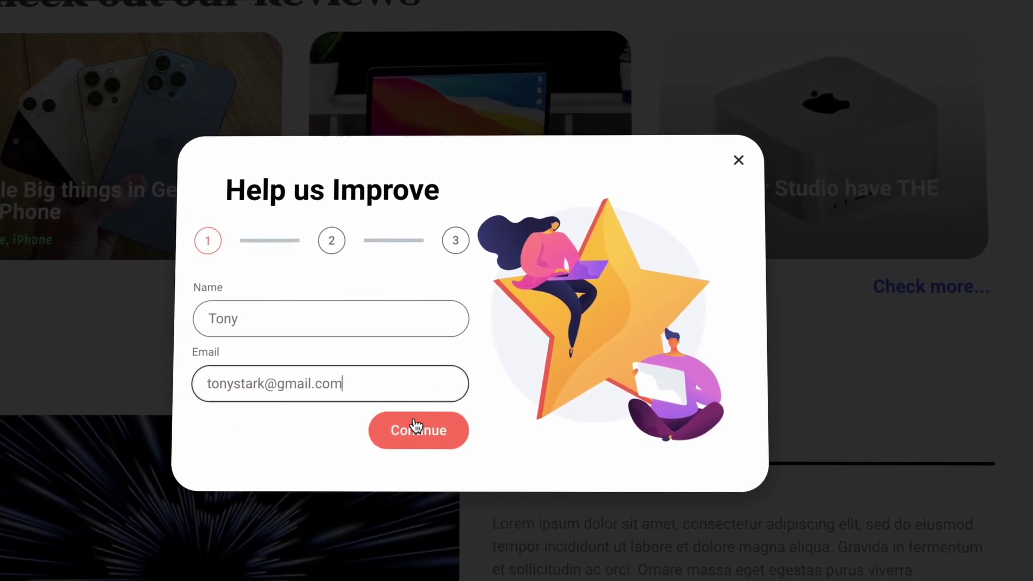
{"action": "left_click", "coordinate": [415, 426]}
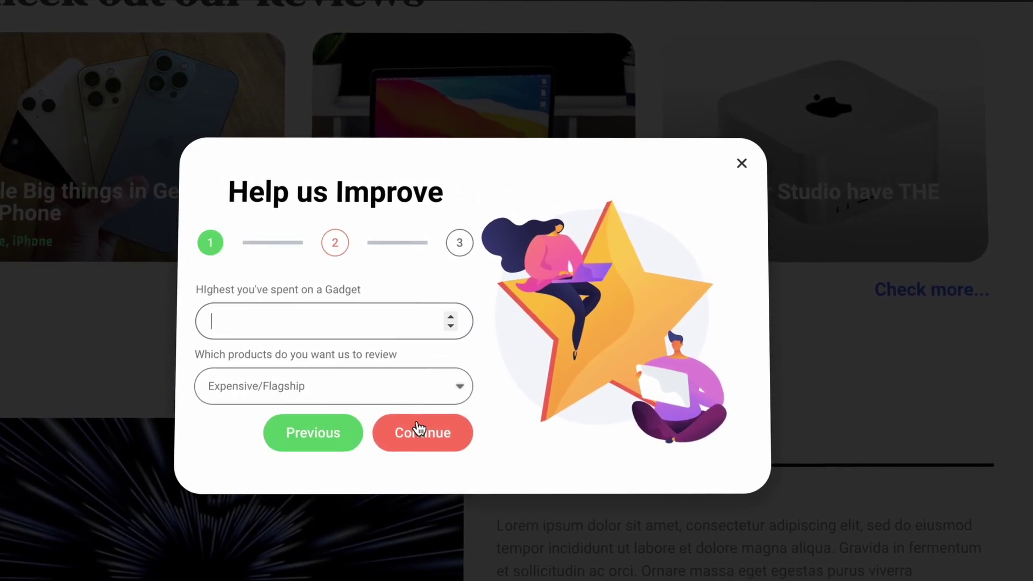
Choose Budget/Low End as the product and enter 10000000 as the highest gadget spend, then continue
{"action": "left_click", "coordinate": [335, 380]}
{"action": "key", "text": "Down"}
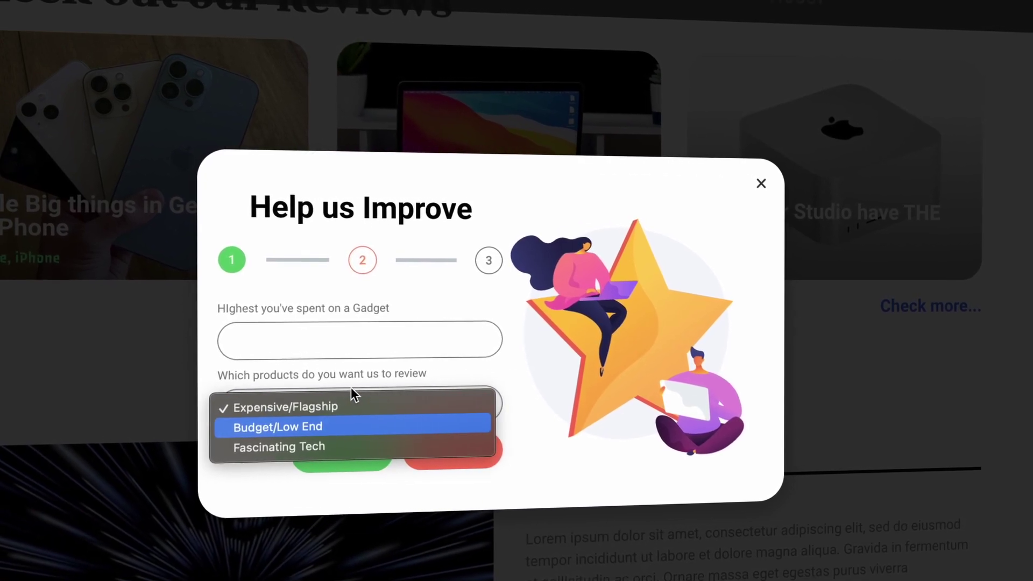
{"action": "key", "text": "Return"}
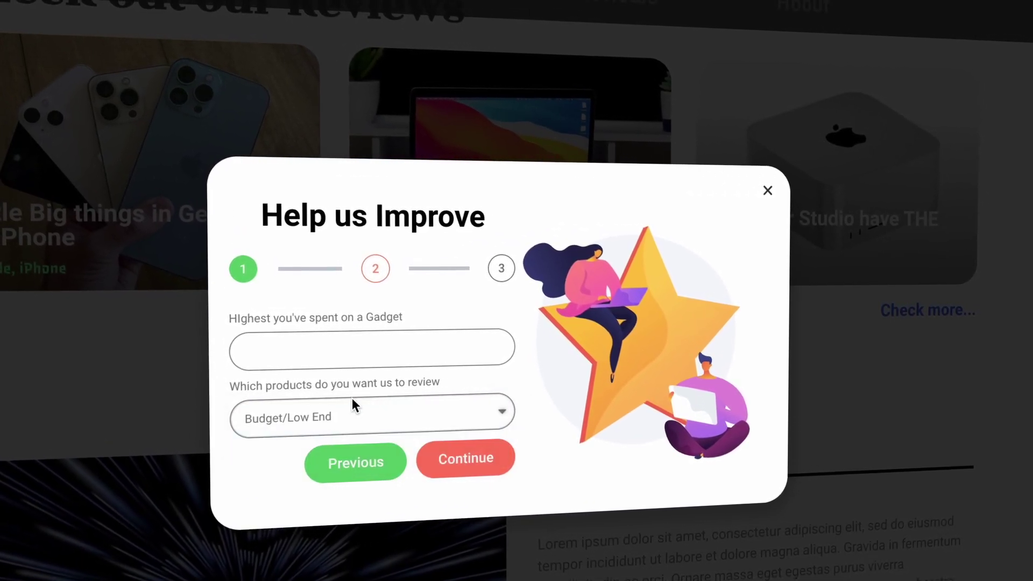
{"action": "left_click", "coordinate": [358, 347]}
{"action": "type", "text": "10000000"}
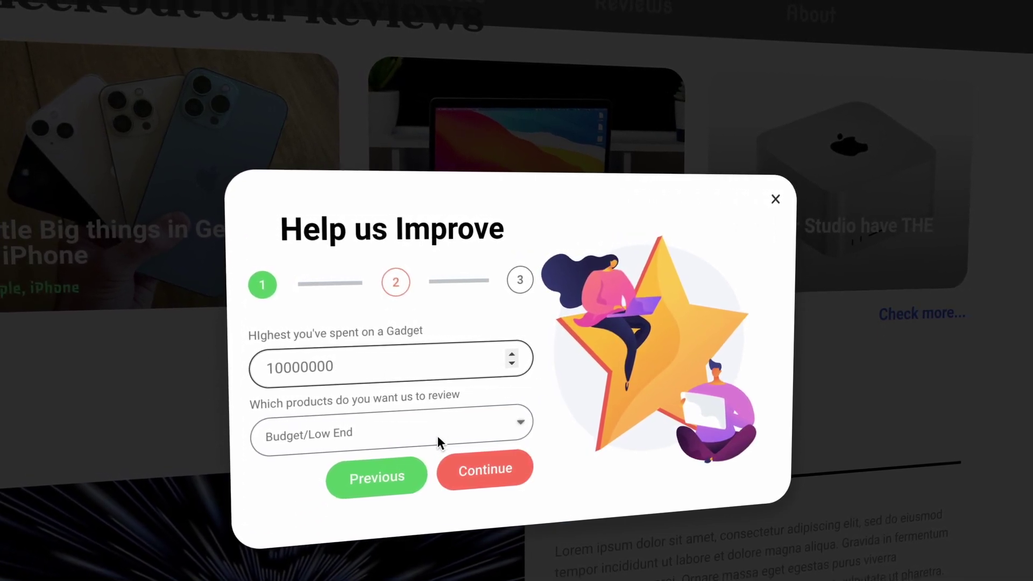
{"action": "left_click", "coordinate": [461, 471]}
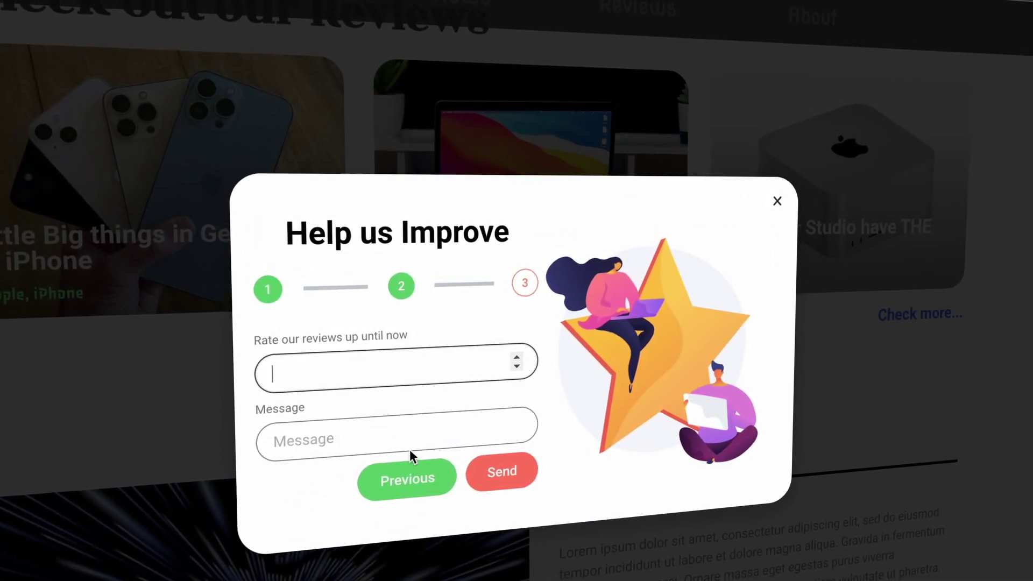
Give a rating of 10, write 'great job' as the message, and send the survey
{"action": "type", "text": "10"}
{"action": "left_click", "coordinate": [385, 452]}
{"action": "type", "text": "g"}
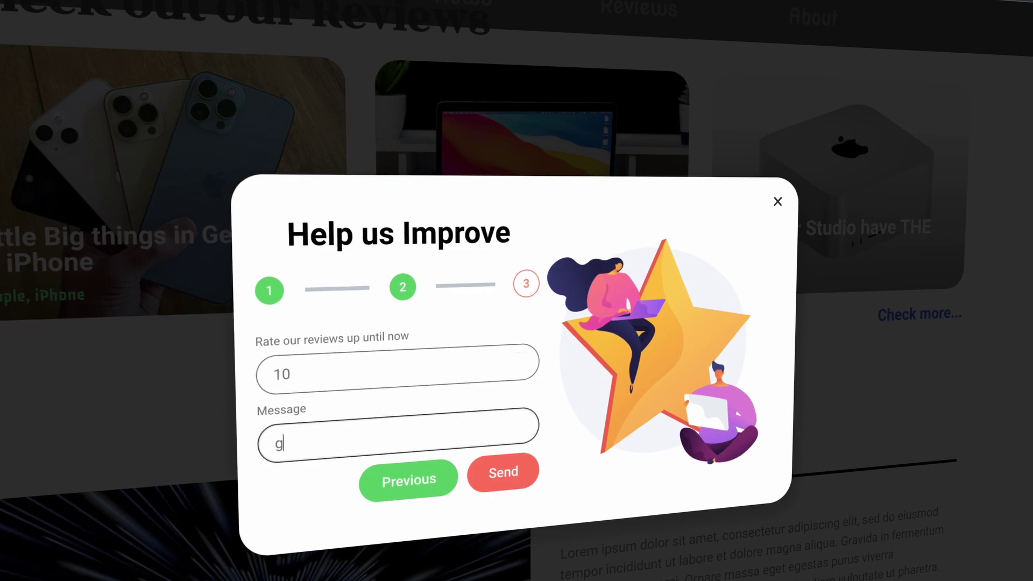
{"action": "type", "text": "reat job"}
{"action": "left_click", "coordinate": [504, 476]}
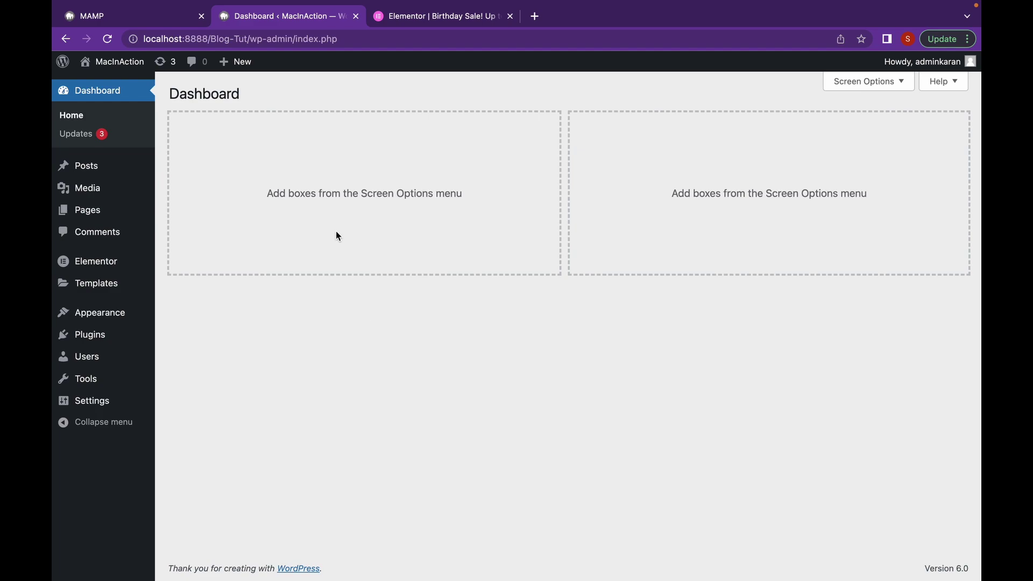
Start checkout for the Pro Advanced plan on elementor.com, then return to the Dashboard tab
{"action": "left_click", "coordinate": [471, 22]}
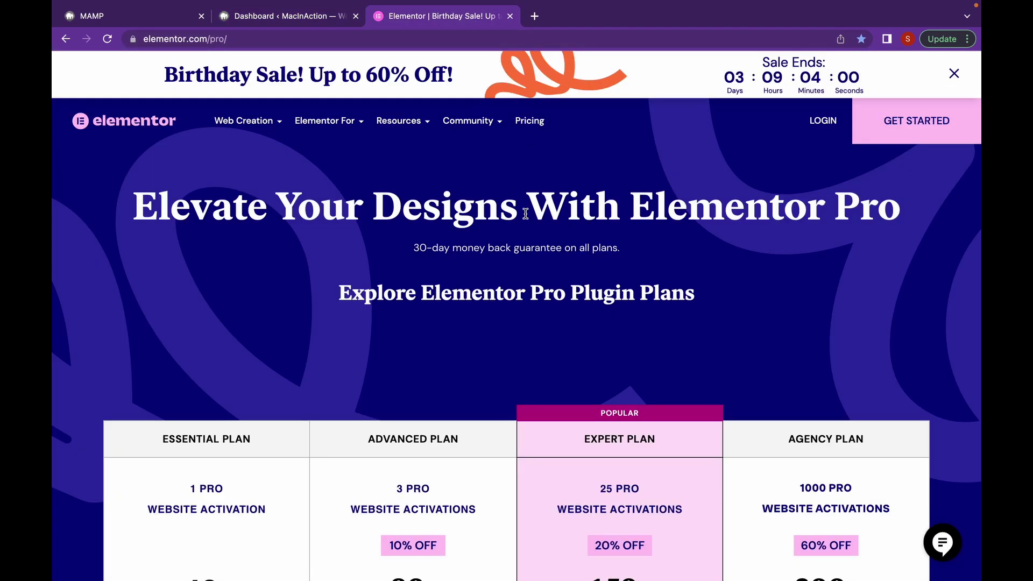
{"action": "scroll", "coordinate": [525, 214], "scroll_direction": "down", "scroll_amount": 4}
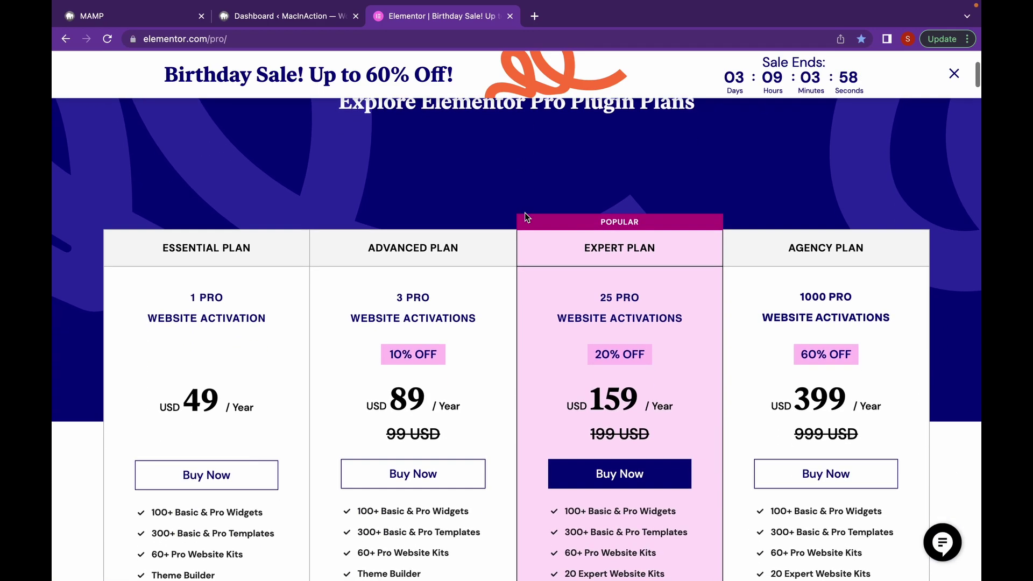
{"action": "scroll", "coordinate": [524, 212], "scroll_direction": "down", "scroll_amount": 3}
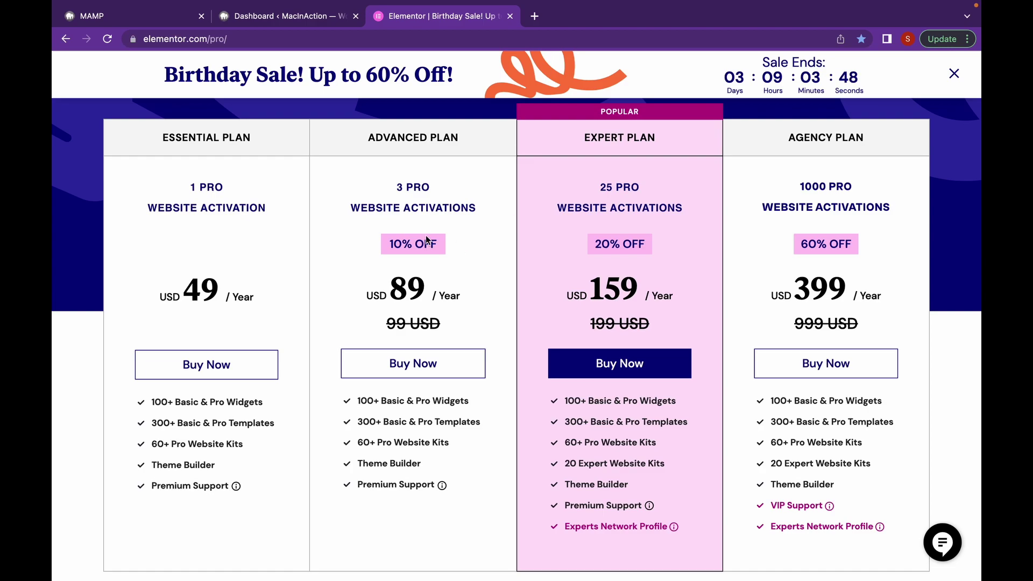
{"action": "left_click", "coordinate": [426, 368]}
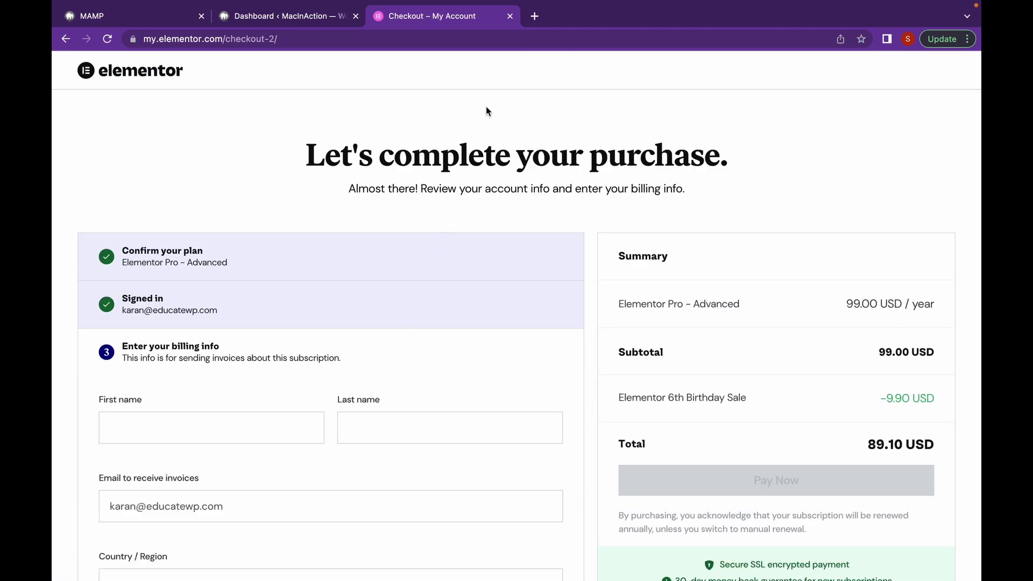
{"action": "key", "text": "ctrl+shift+Tab"}
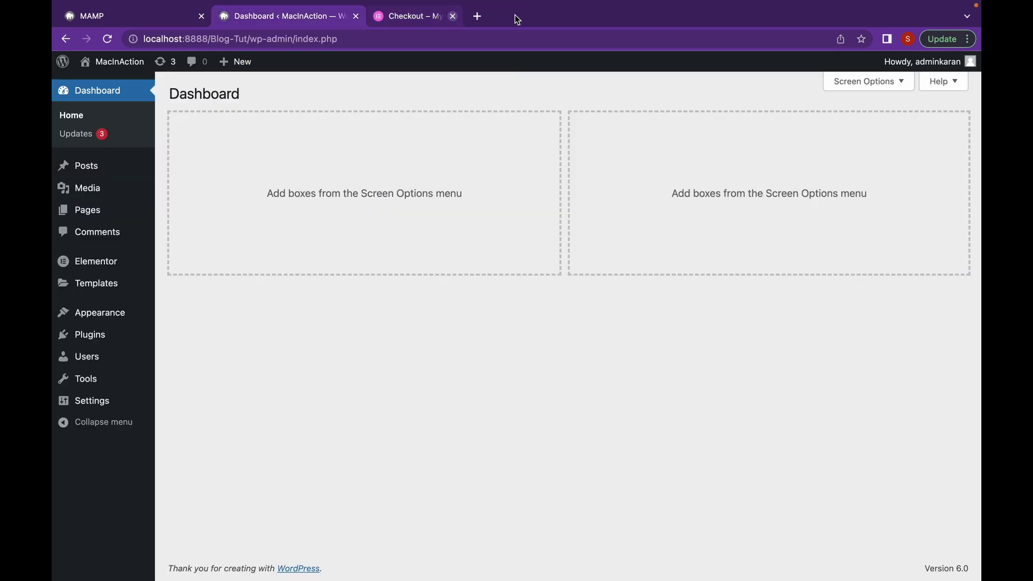
Create a new popup template named 'survey' from Templates > Popups
{"action": "mouse_move", "coordinate": [134, 279]}
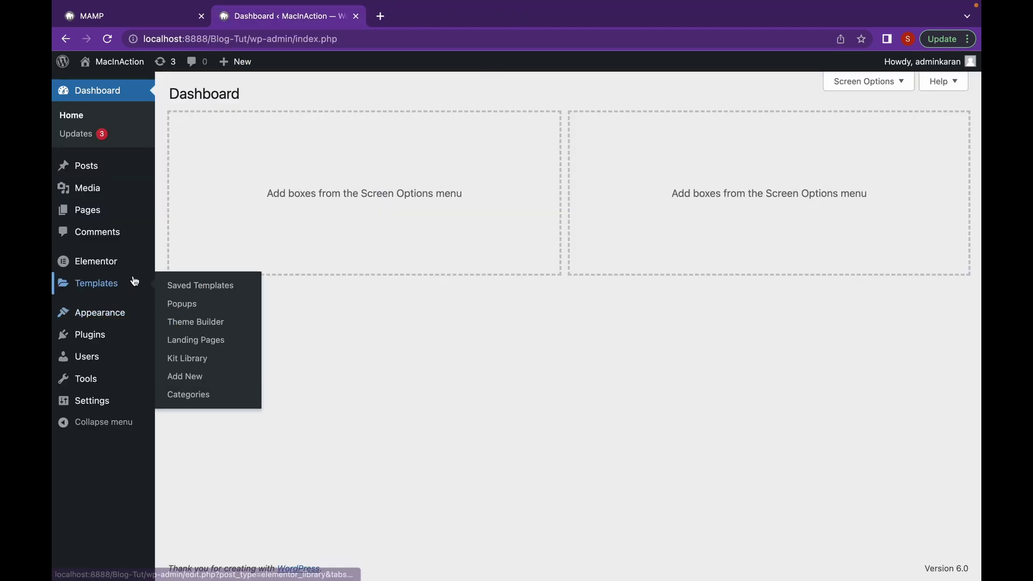
{"action": "left_click", "coordinate": [175, 303]}
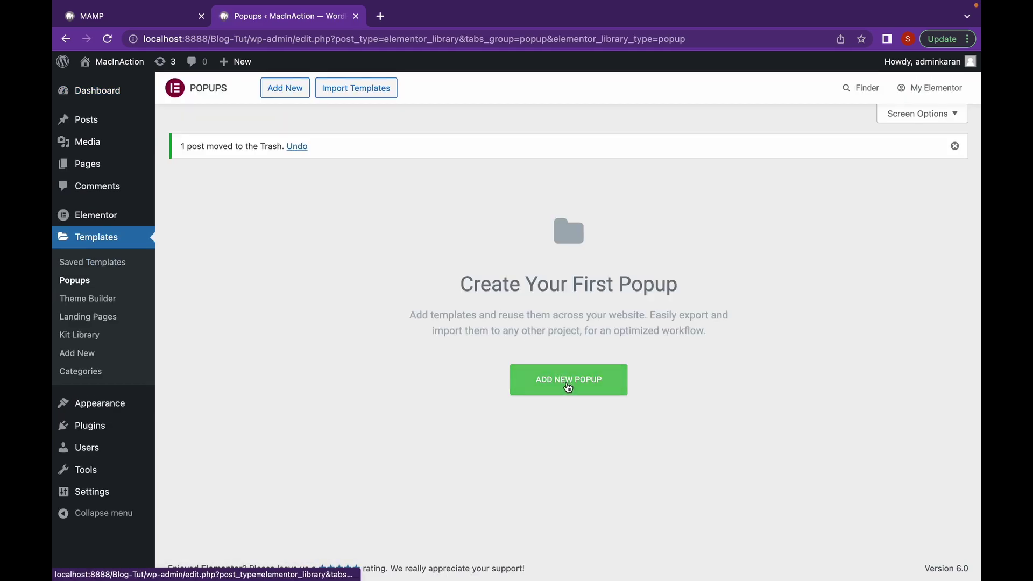
{"action": "left_click", "coordinate": [568, 387]}
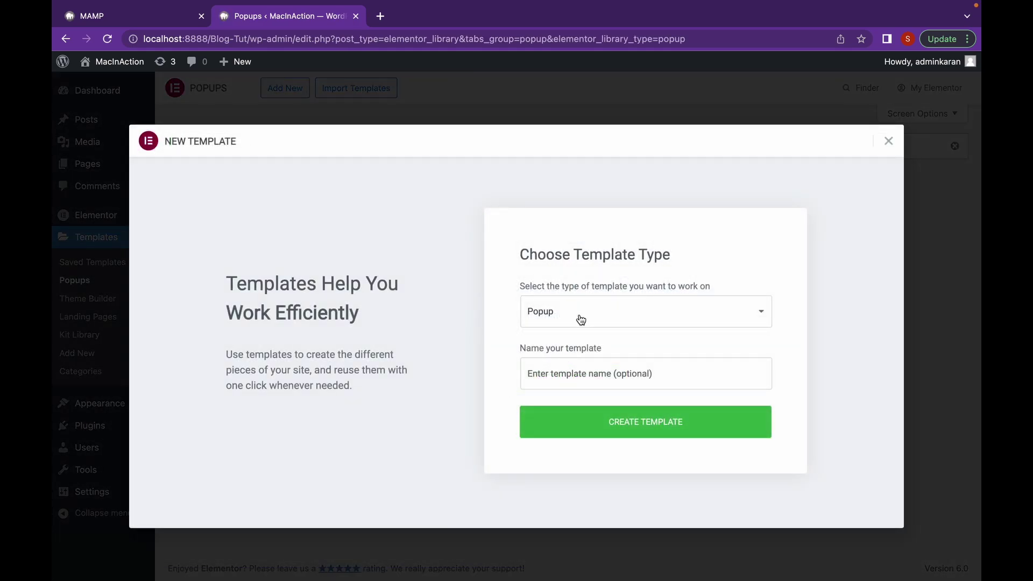
{"action": "left_click", "coordinate": [580, 376]}
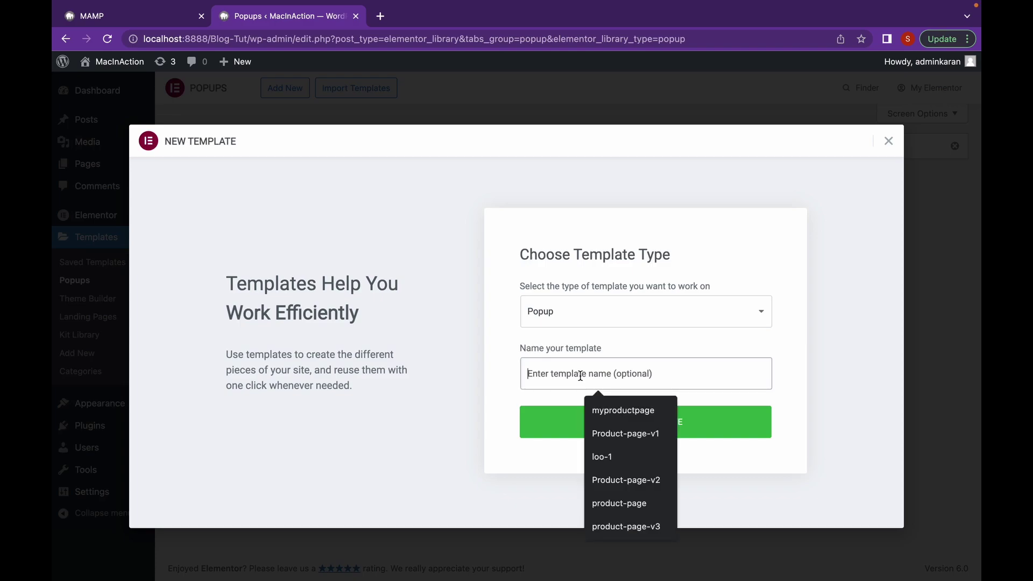
{"action": "type", "text": "survey"}
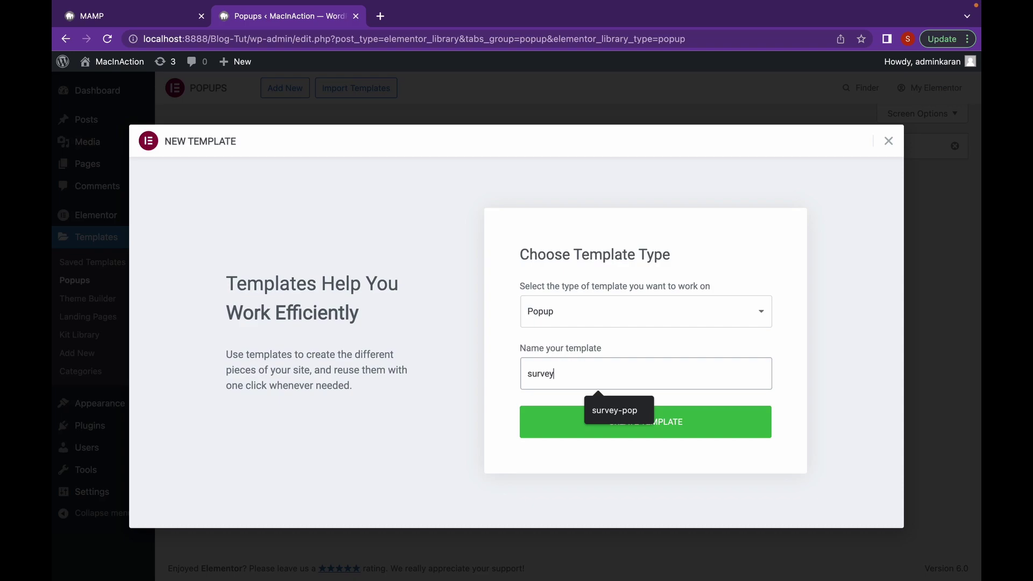
{"action": "left_click", "coordinate": [676, 421]}
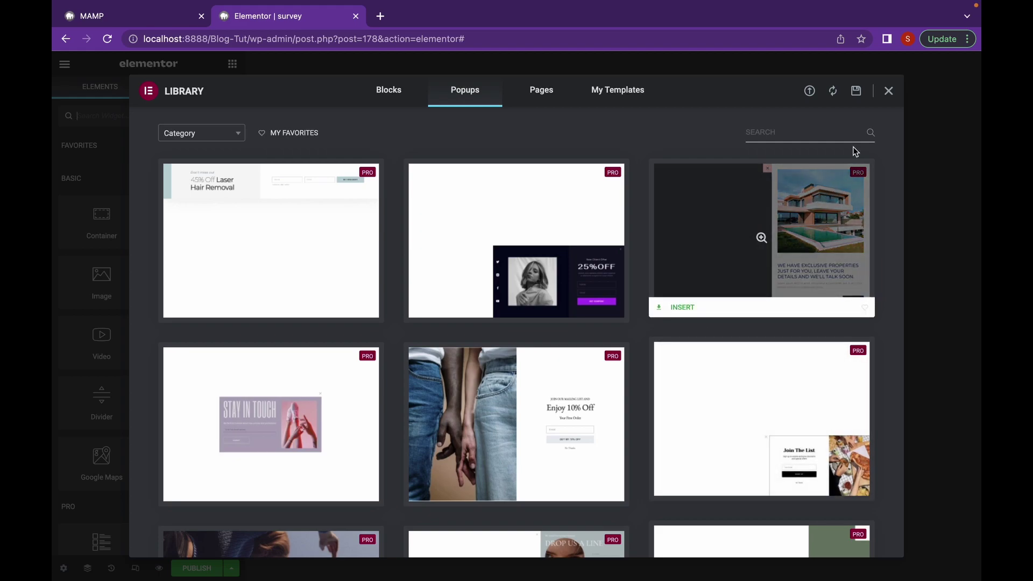
Close the template library and give the blank popup a two-column structure
{"action": "left_click", "coordinate": [888, 92]}
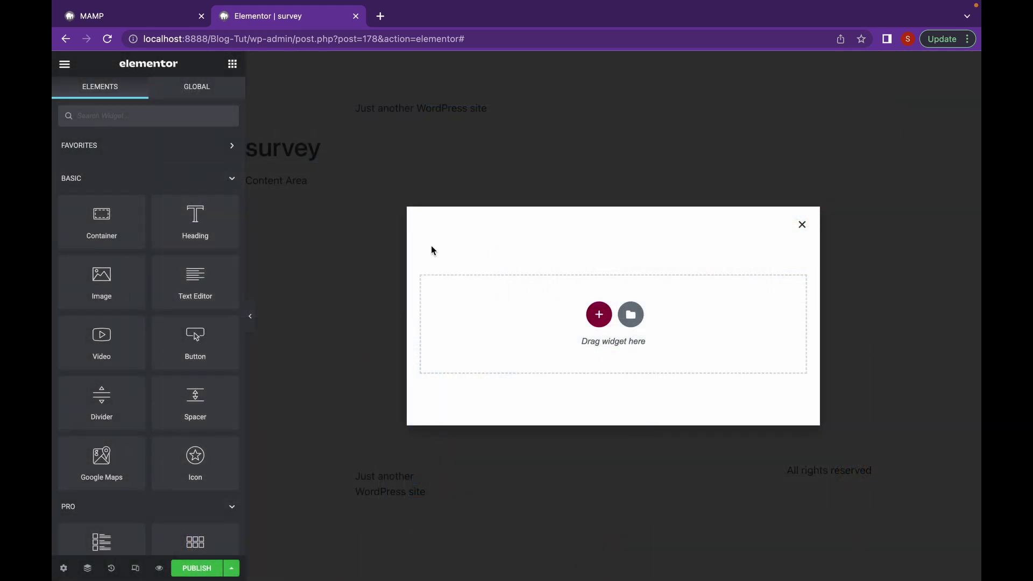
{"action": "left_click", "coordinate": [599, 314]}
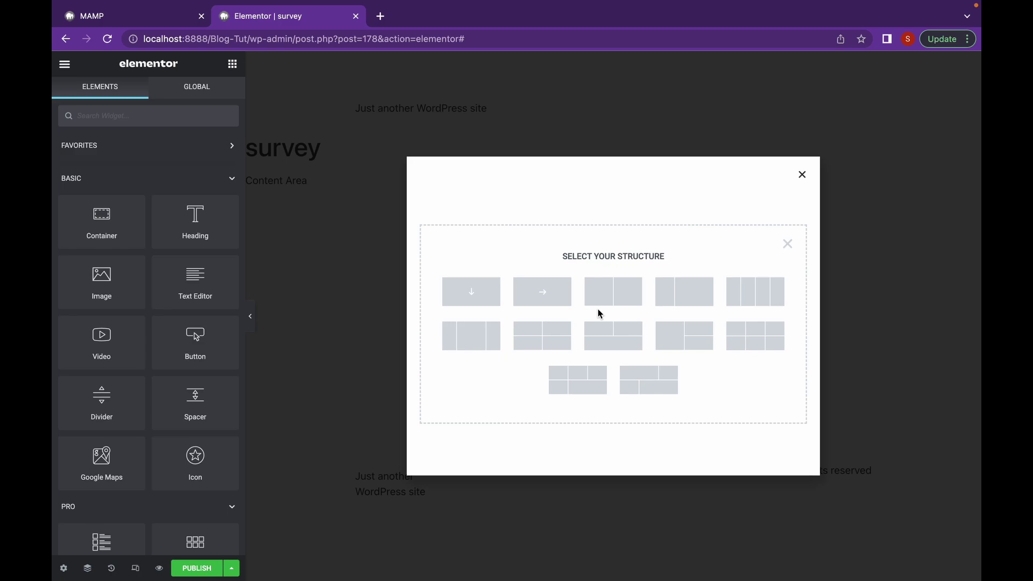
{"action": "left_click", "coordinate": [600, 294]}
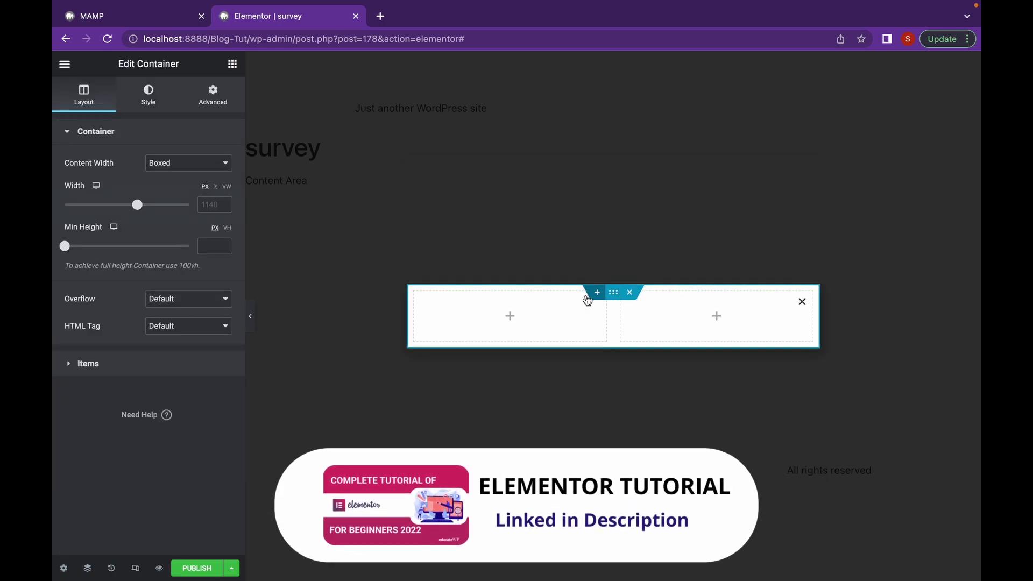
Stack two containers in the left column and place a heading in the top one
{"action": "left_click", "coordinate": [233, 65]}
{"action": "left_click_drag", "start_coordinate": [102, 218], "coordinate": [499, 314]}
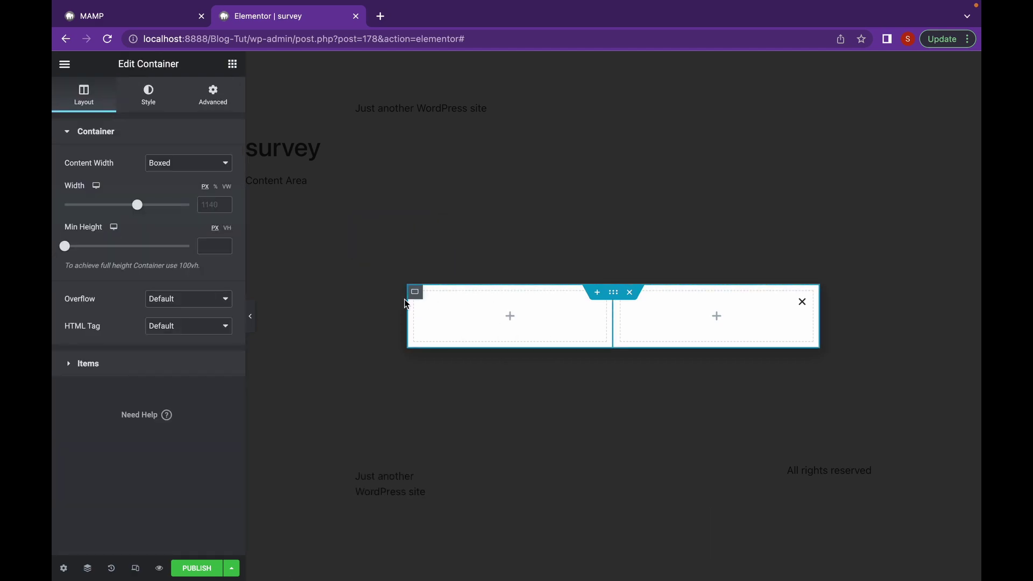
{"action": "left_click", "coordinate": [233, 64]}
{"action": "left_click_drag", "start_coordinate": [104, 231], "coordinate": [565, 347]}
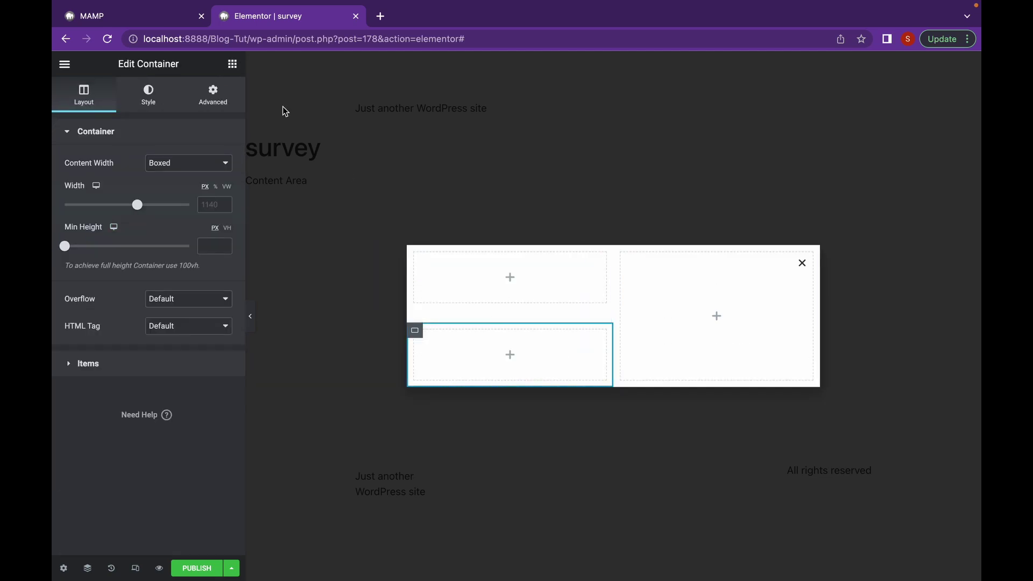
{"action": "left_click", "coordinate": [232, 64]}
{"action": "left_click_drag", "start_coordinate": [205, 225], "coordinate": [560, 256]}
Change the heading text to 'Help us Improve'
{"action": "left_click", "coordinate": [495, 289]}
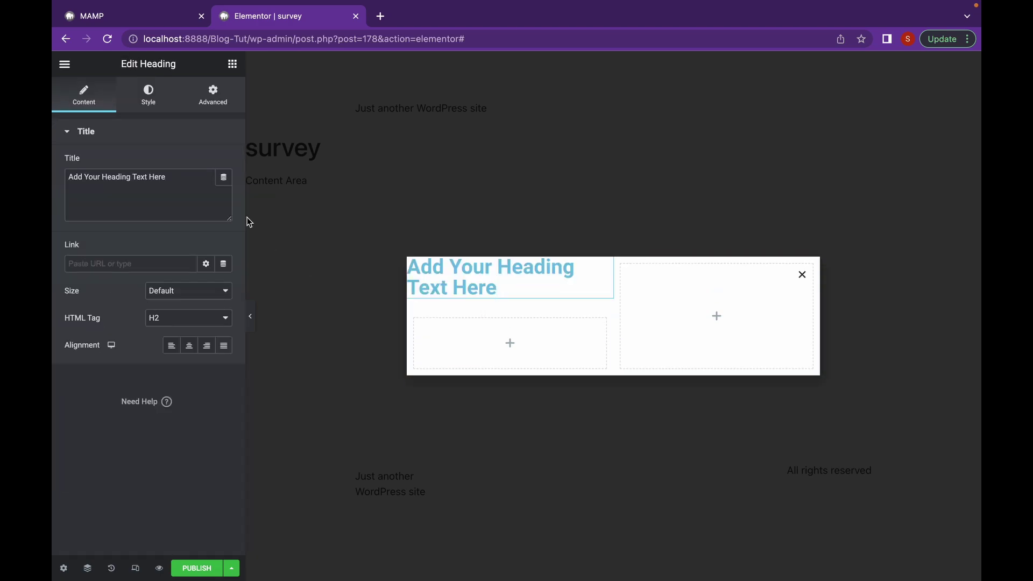
{"action": "left_click_drag", "start_coordinate": [171, 178], "coordinate": [58, 186]}
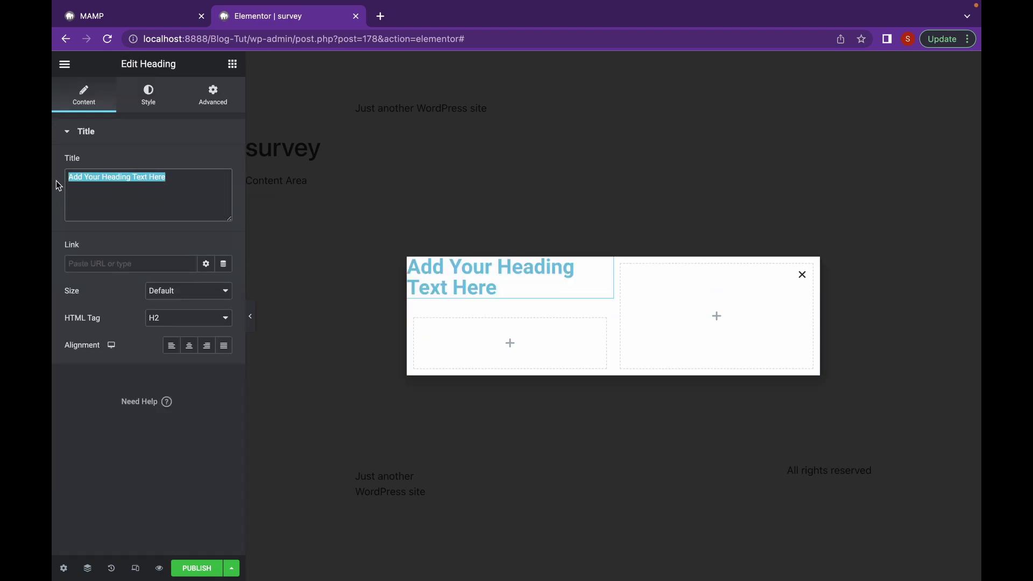
{"action": "type", "text": "Help us Impro"}
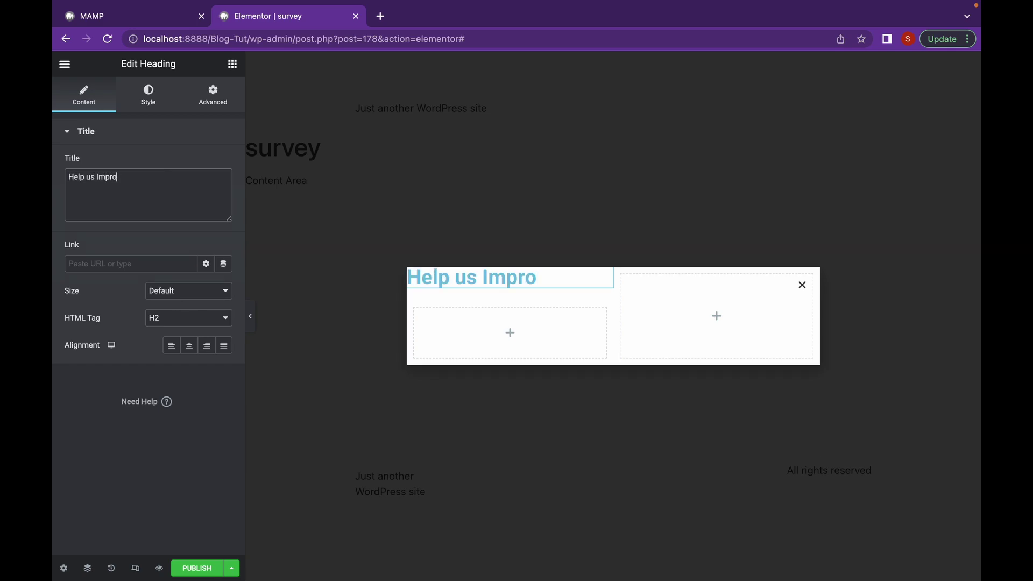
{"action": "type", "text": "rve"}
Add a Lottie widget to the right column using 58575-online-survey.json
{"action": "left_click", "coordinate": [237, 65]}
{"action": "type", "text": "lott"}
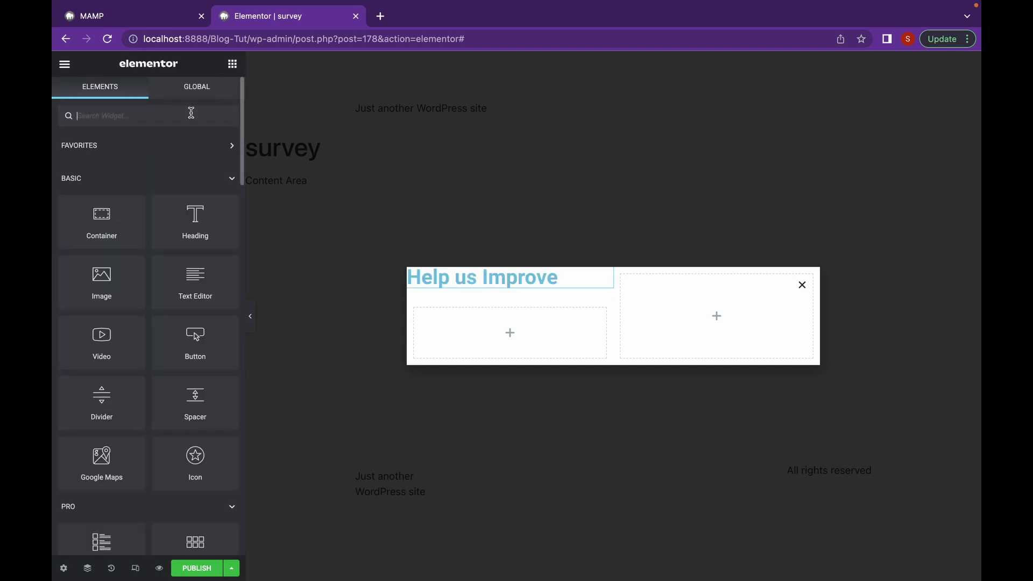
{"action": "left_click_drag", "start_coordinate": [102, 159], "coordinate": [738, 323]}
{"action": "left_click", "coordinate": [223, 205]}
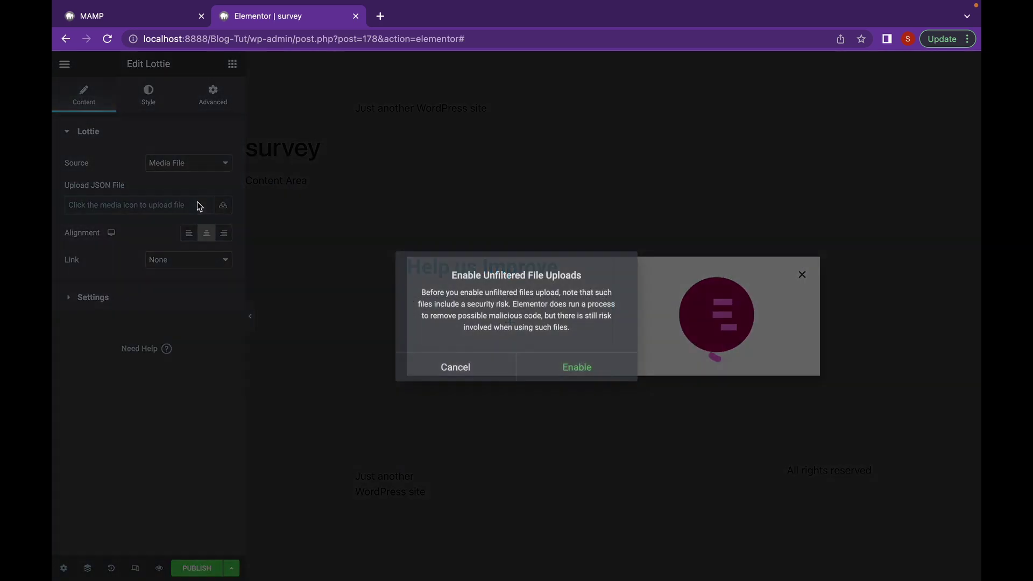
{"action": "left_click", "coordinate": [575, 367]}
{"action": "left_click", "coordinate": [895, 547]}
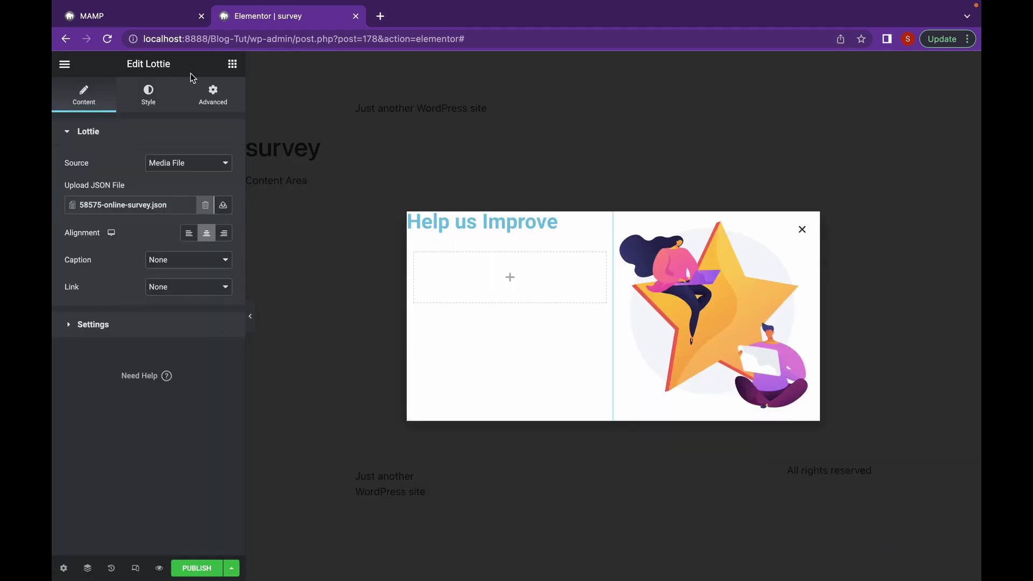
{"action": "left_click", "coordinate": [231, 64]}
Search the widgets for 'form' and drop a Form widget into the empty left column
{"action": "type", "text": "fomr"}
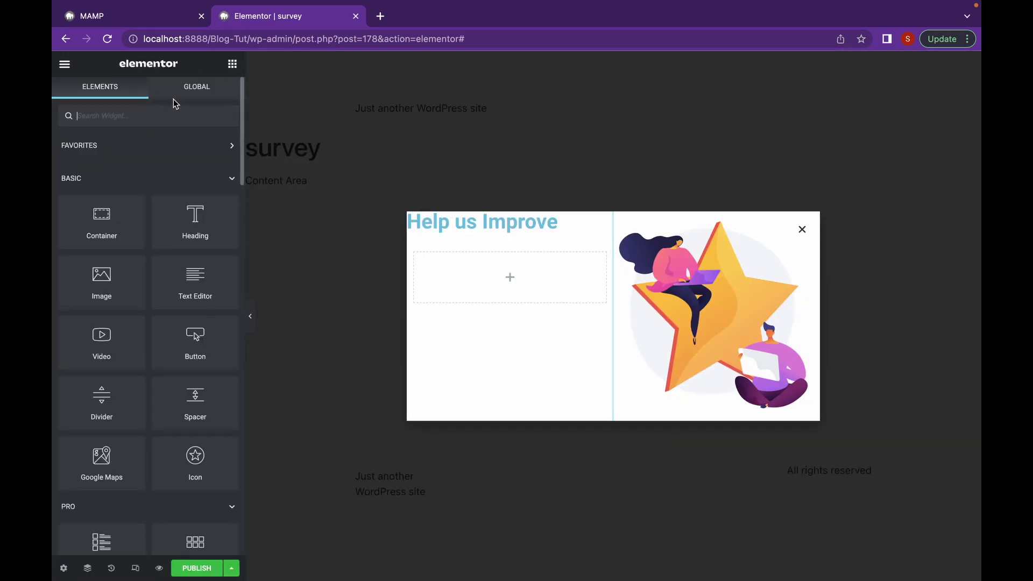
{"action": "key", "text": "BackSpace"}
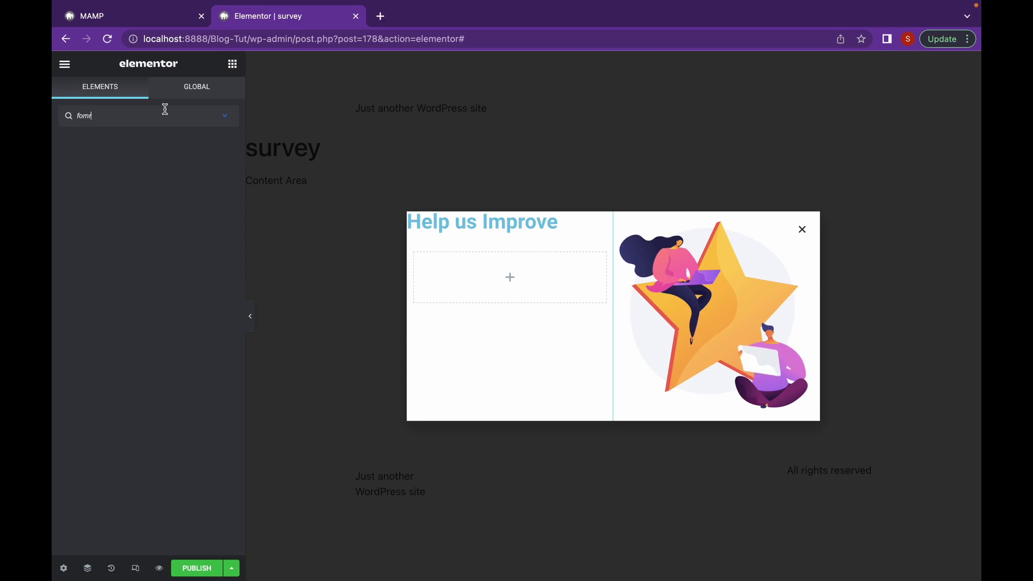
{"action": "key", "text": "BackSpace"}
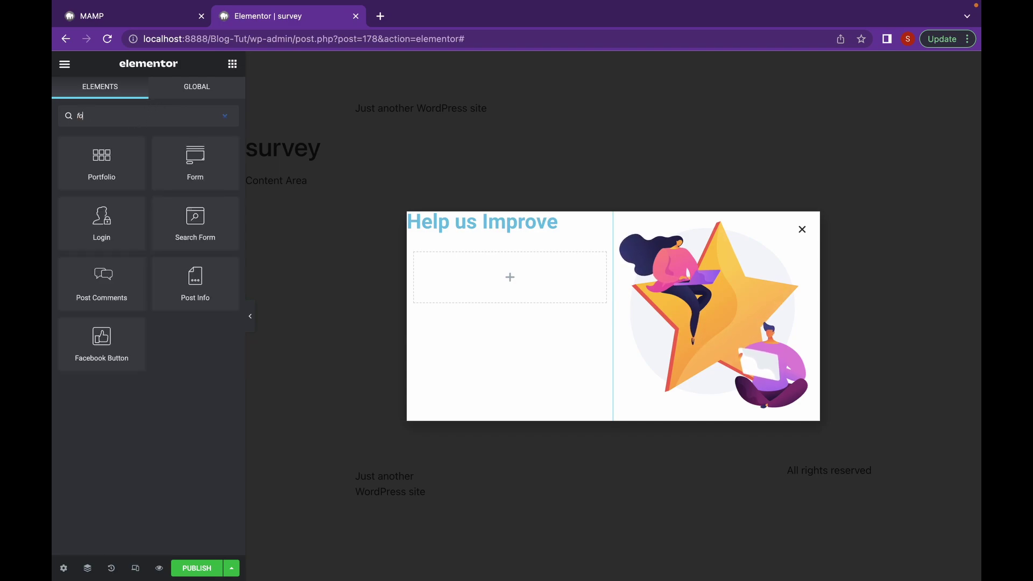
{"action": "type", "text": "r"}
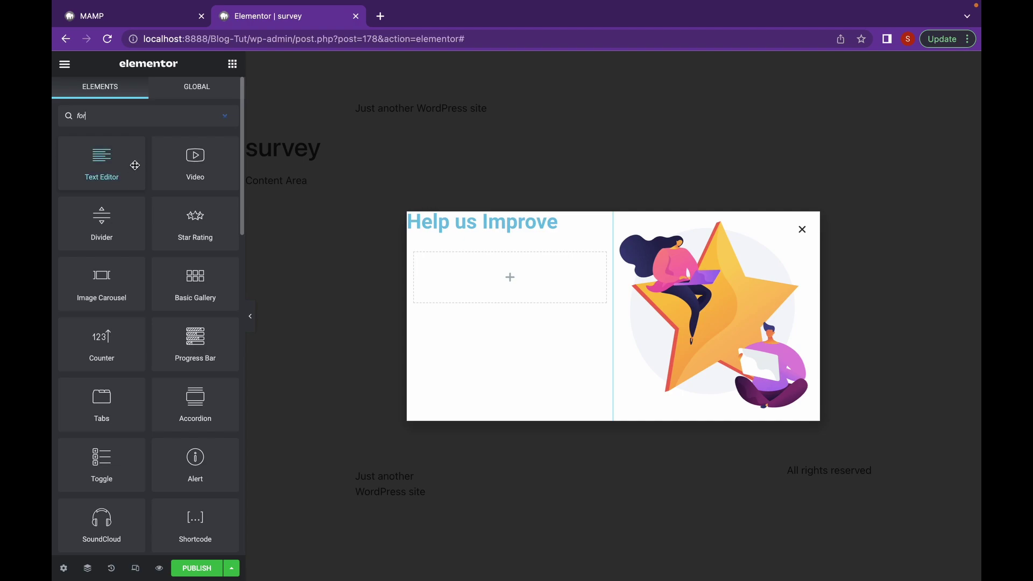
{"action": "type", "text": "m"}
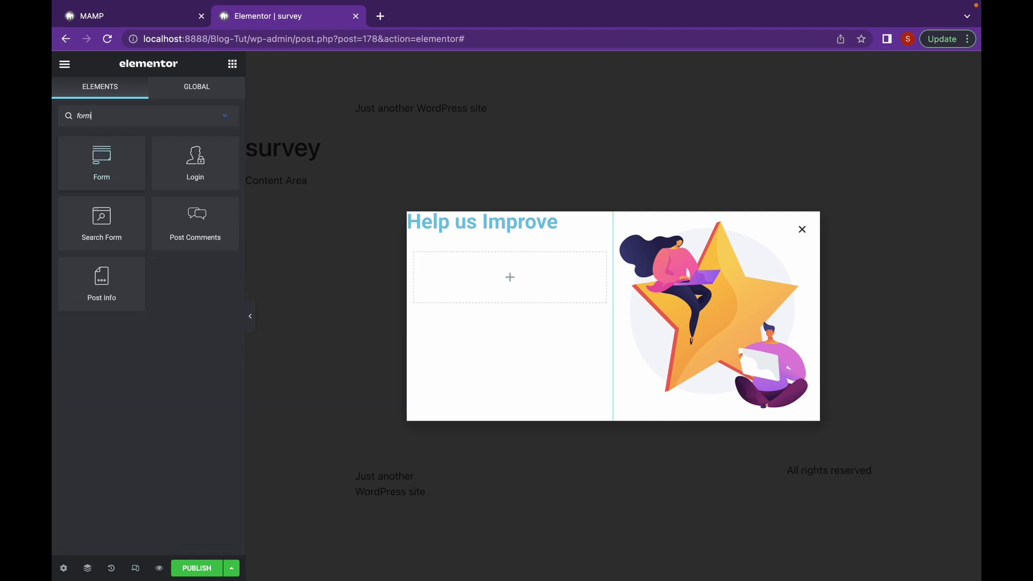
{"action": "left_click_drag", "start_coordinate": [108, 181], "coordinate": [542, 288]}
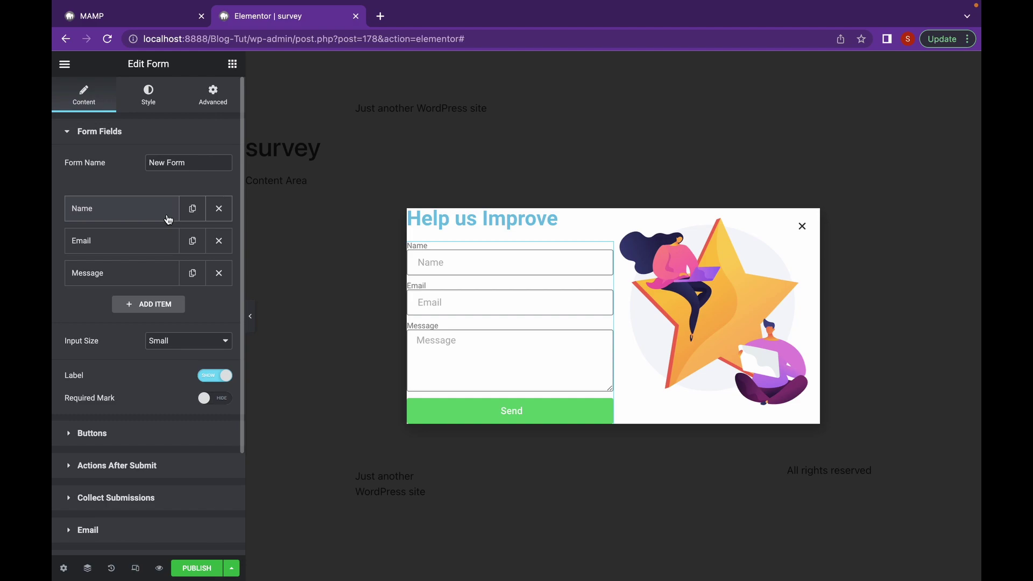
Add a Number field labelled 'Highest you've spent on a Gadget'
{"action": "left_click", "coordinate": [179, 305]}
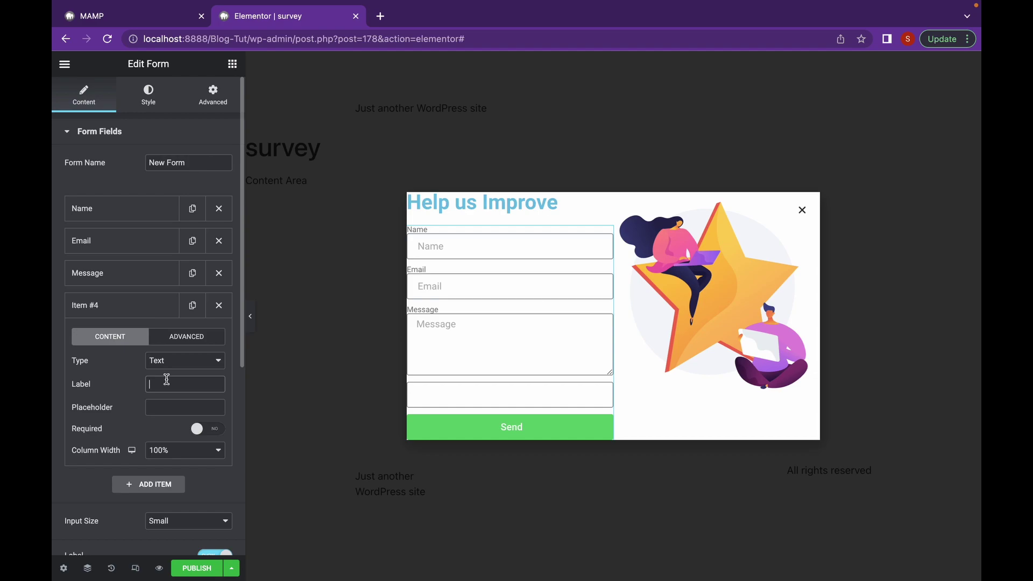
{"action": "type", "text": "Hi"}
{"action": "type", "text": "ghes"}
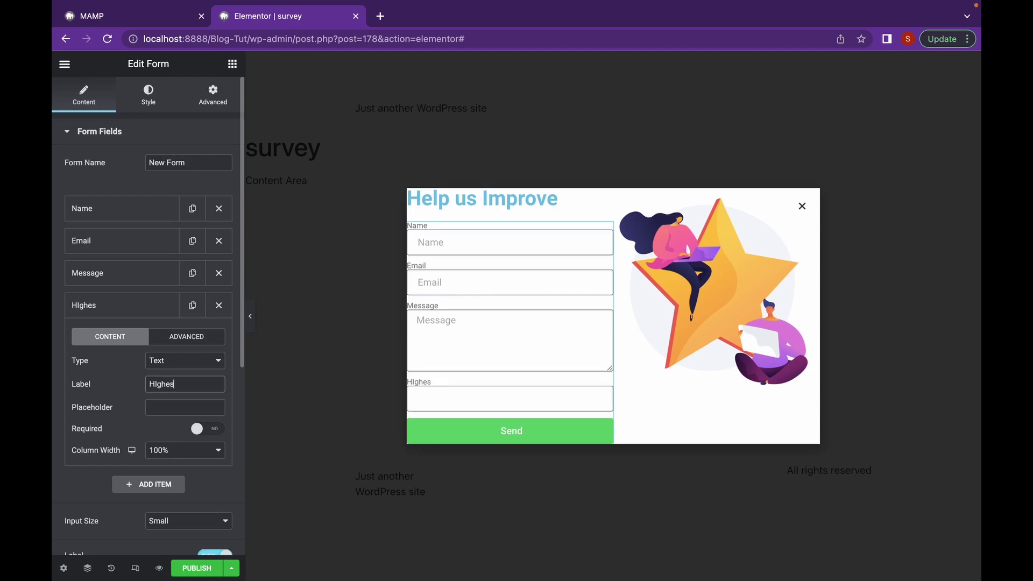
{"action": "type", "text": "t H"}
{"action": "type", "text": "ou've spen"}
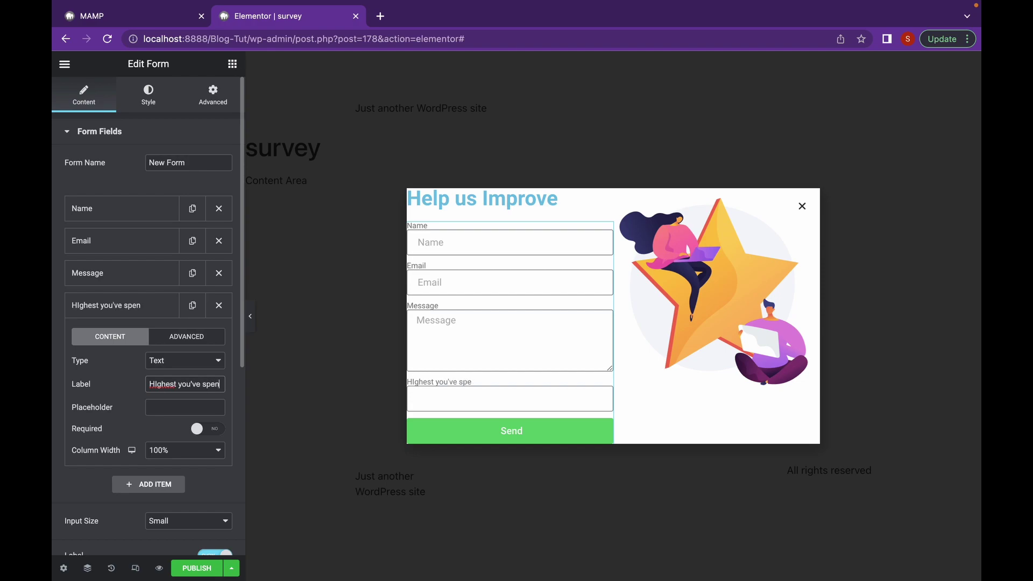
{"action": "type", "text": "tt on a Gadget"}
{"action": "left_click", "coordinate": [177, 383]}
{"action": "key", "text": "BackSpace"}
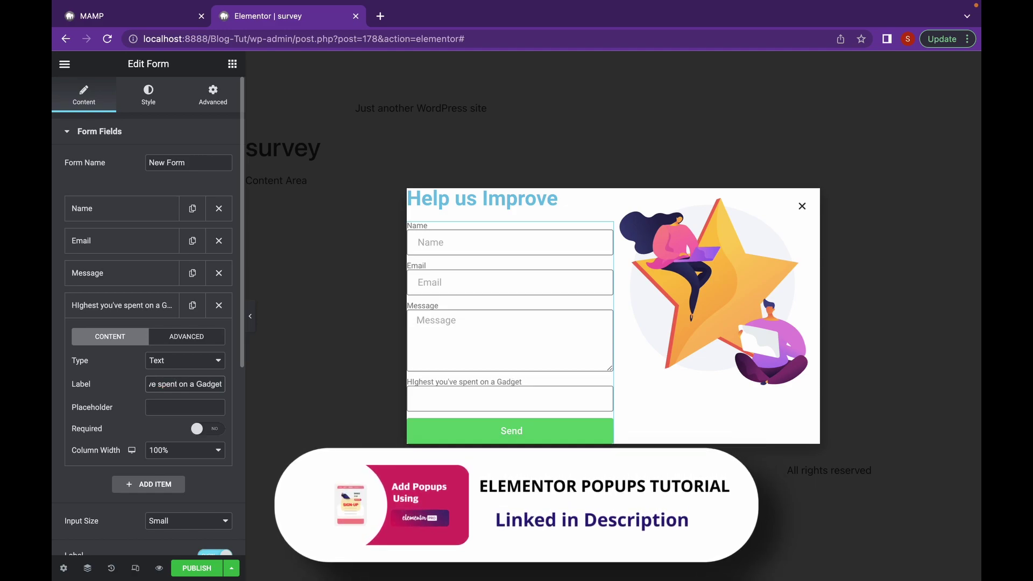
{"action": "left_click", "coordinate": [217, 361]}
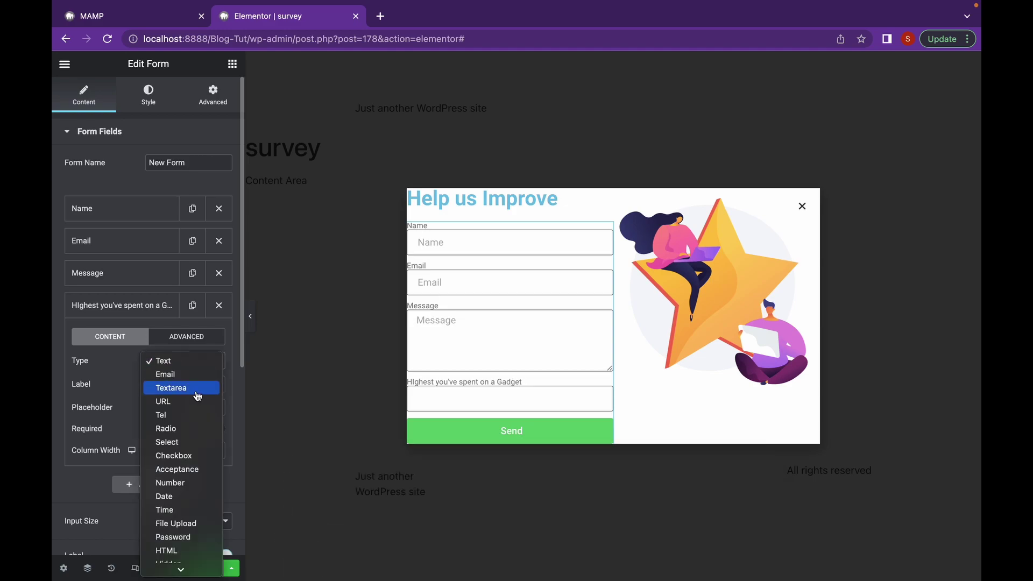
{"action": "key", "text": "Escape"}
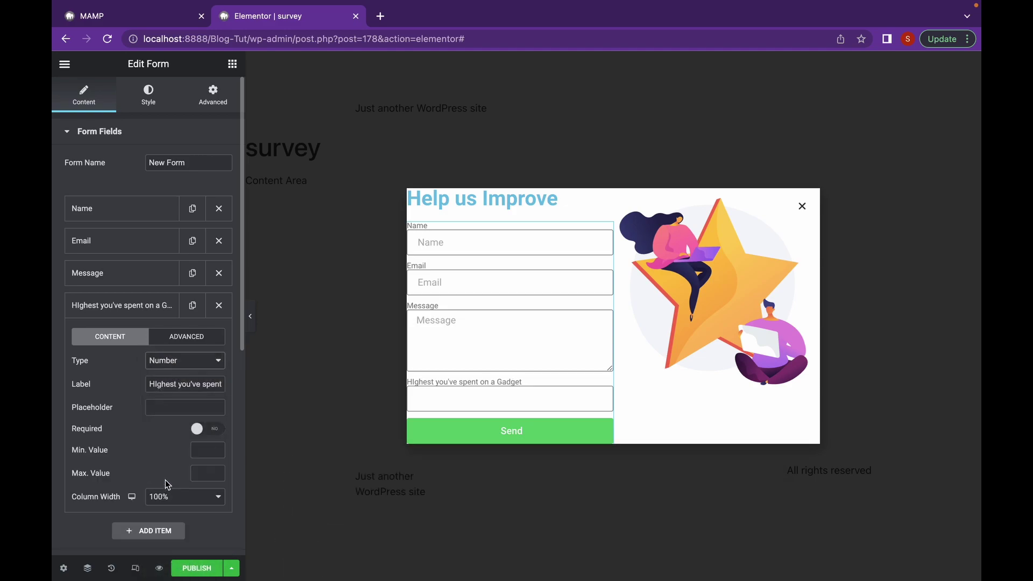
{"action": "left_click", "coordinate": [196, 451]}
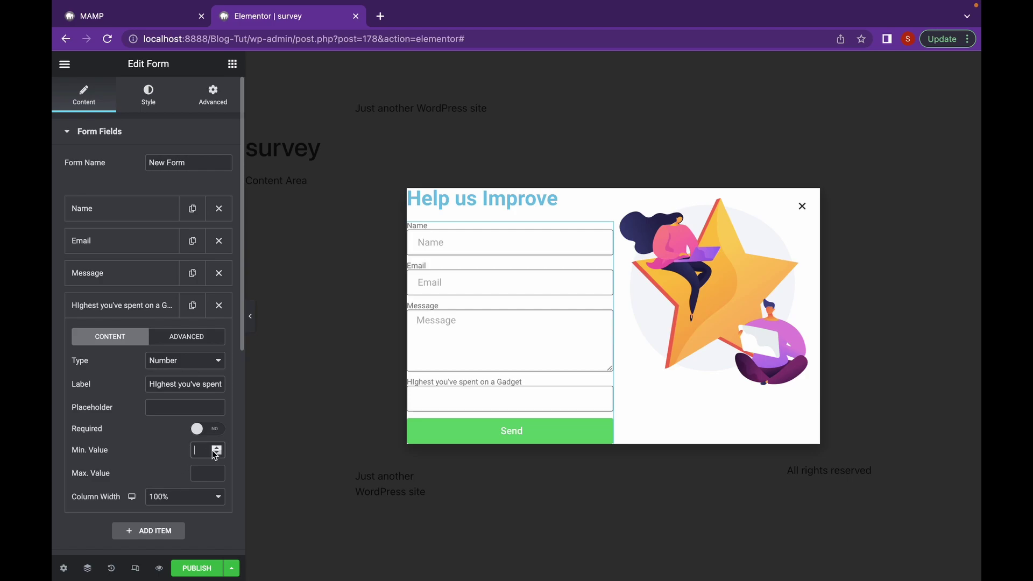
{"action": "scroll", "coordinate": [166, 452], "scroll_direction": "down", "scroll_amount": 2}
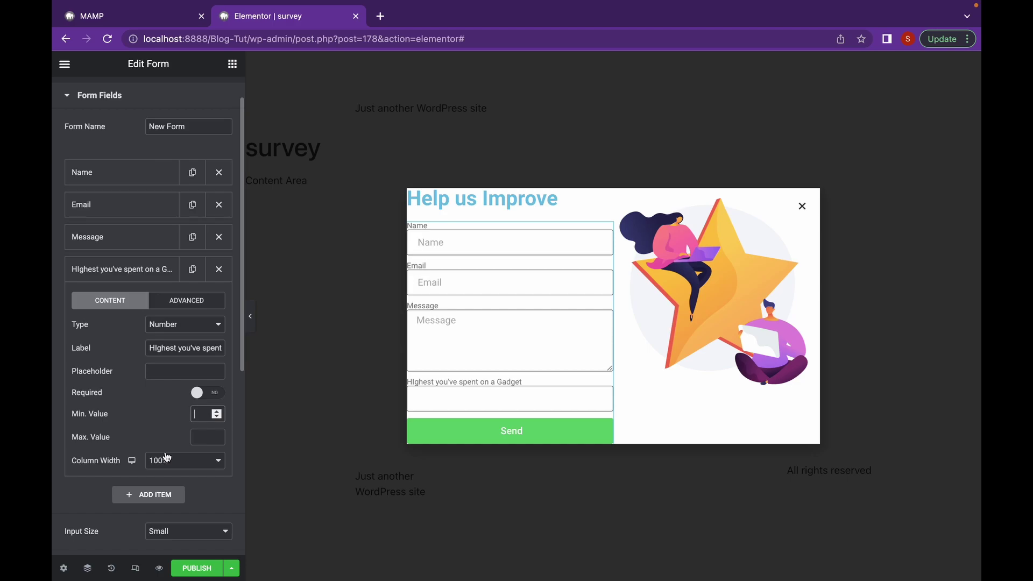
Add a fifth Select field labelled 'Which products do you want us to review'
{"action": "left_click", "coordinate": [156, 495]}
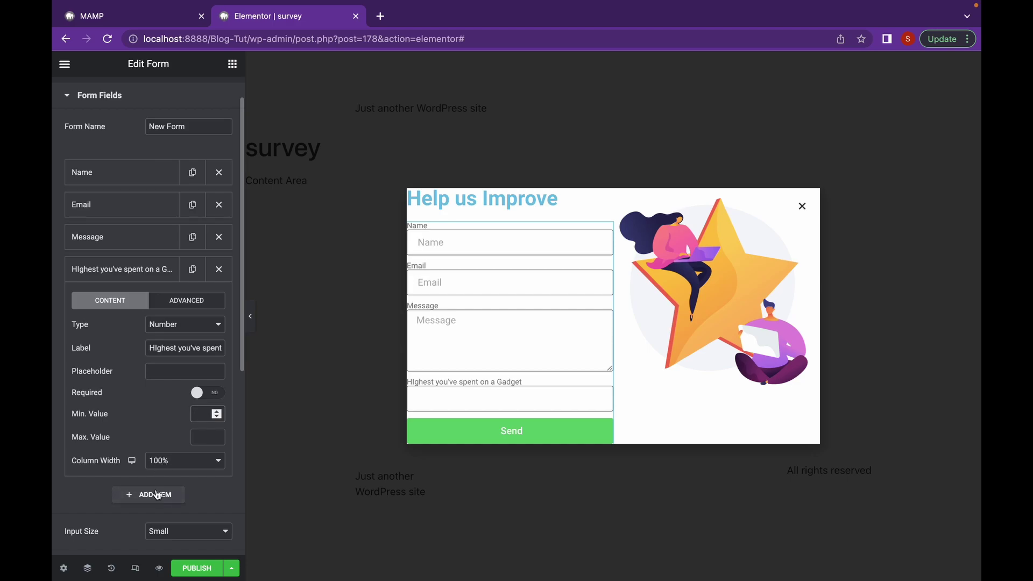
{"action": "left_click", "coordinate": [177, 365]}
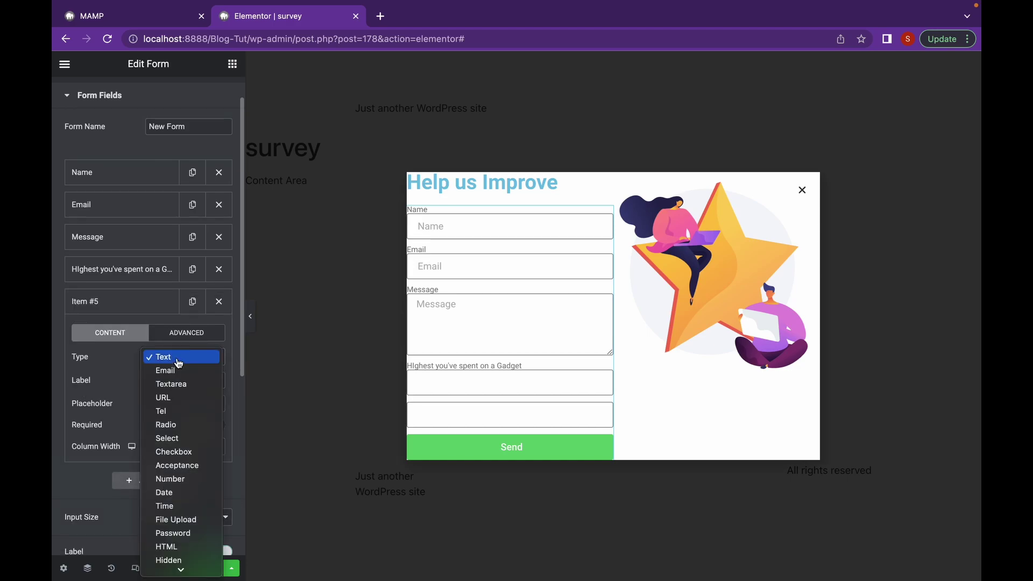
{"action": "left_click", "coordinate": [178, 364]}
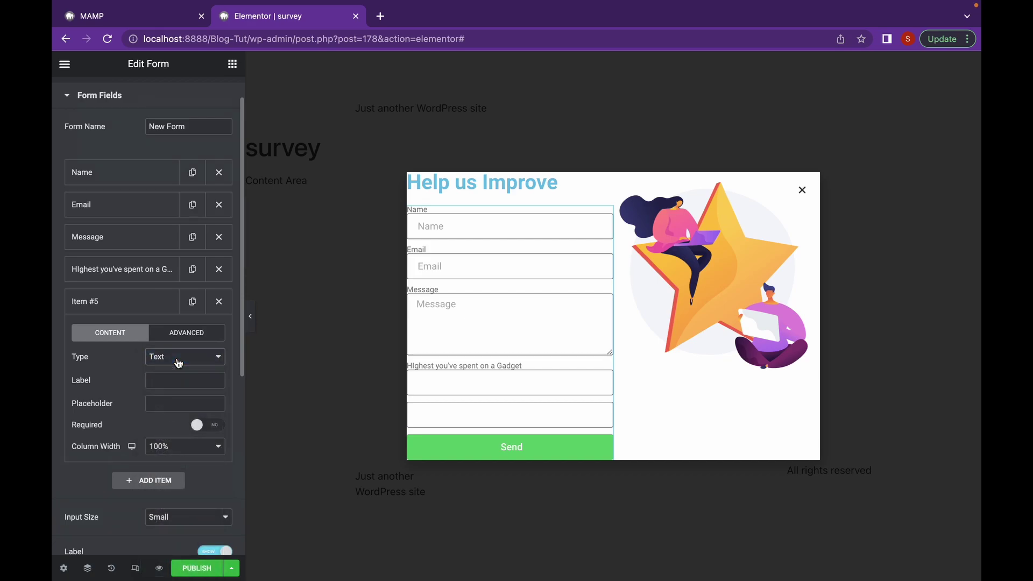
{"action": "left_click", "coordinate": [178, 364]}
{"action": "left_click", "coordinate": [187, 446]}
{"action": "left_click", "coordinate": [179, 381]}
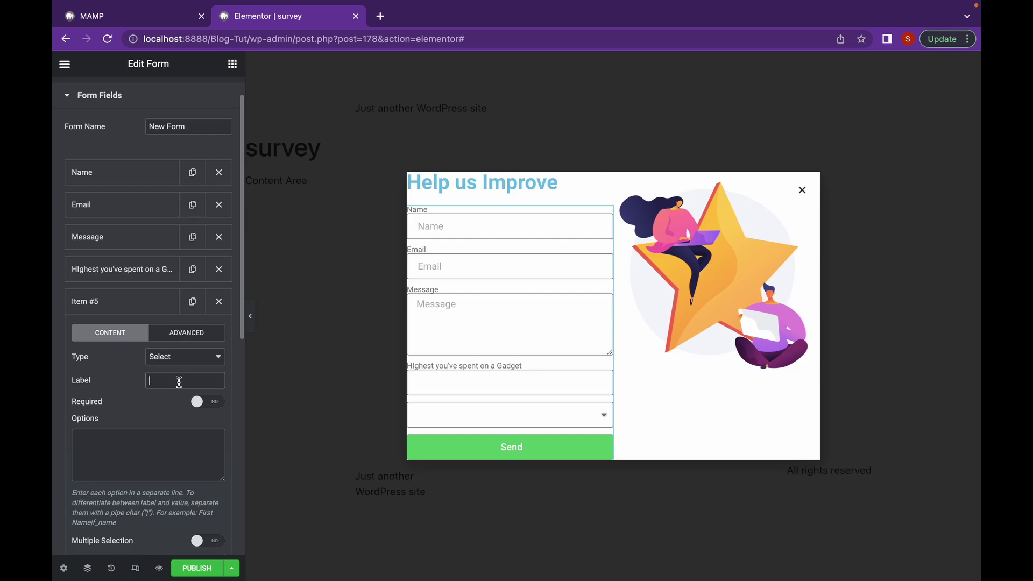
{"action": "type", "text": "Which"}
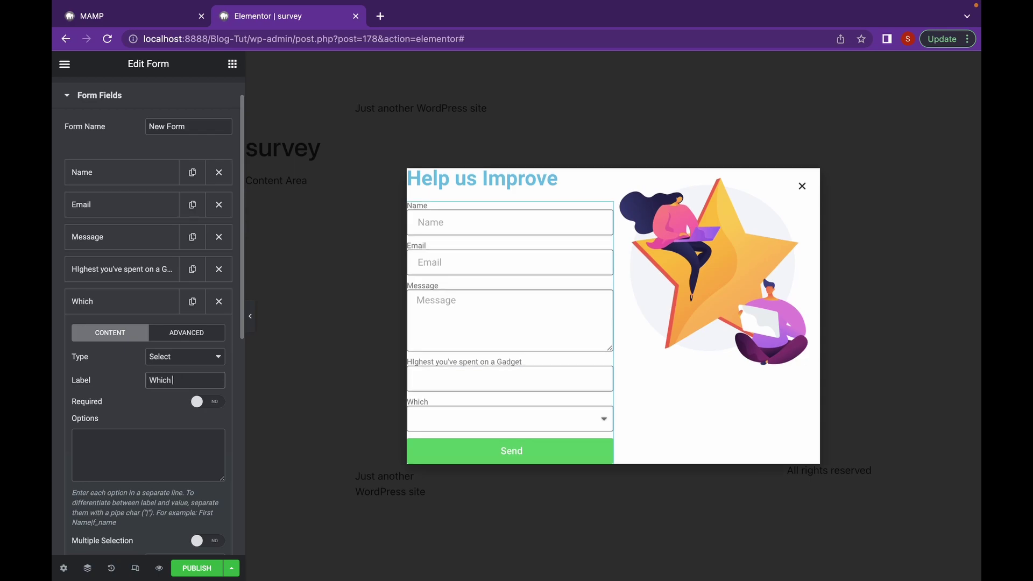
{"action": "type", "text": " products do you want"}
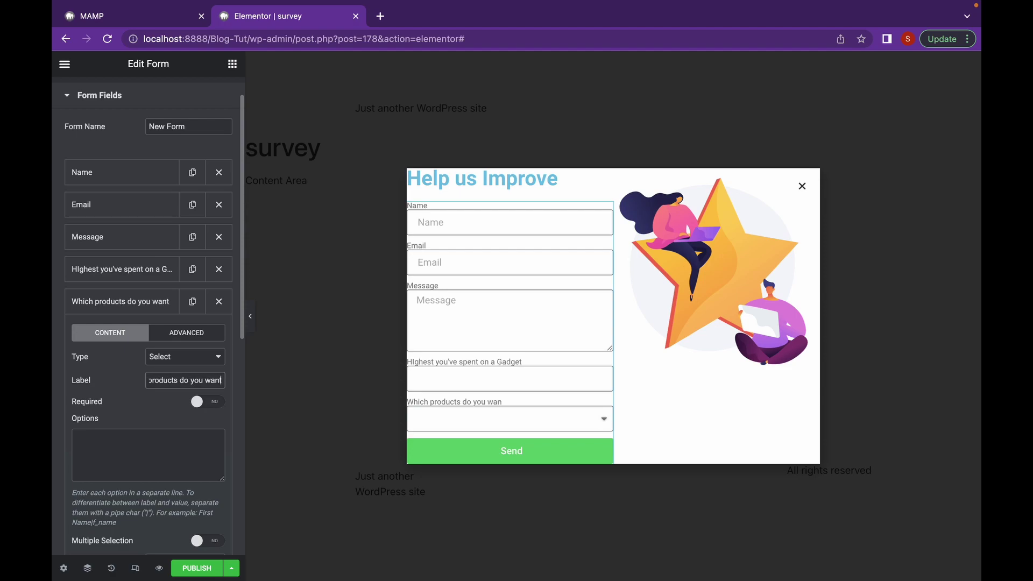
{"action": "type", "text": " us to review"}
Enter the options Expensive/Flagship, Budget/Low End and Fascinating Tech, and check them in the preview
{"action": "left_click", "coordinate": [136, 439]}
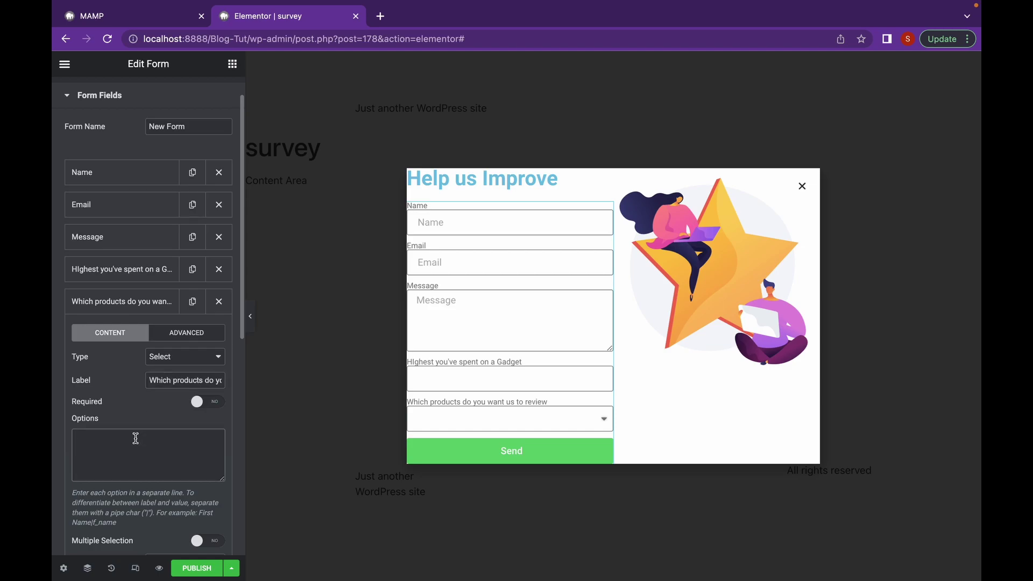
{"action": "type", "text": "Expensive/Flagship"}
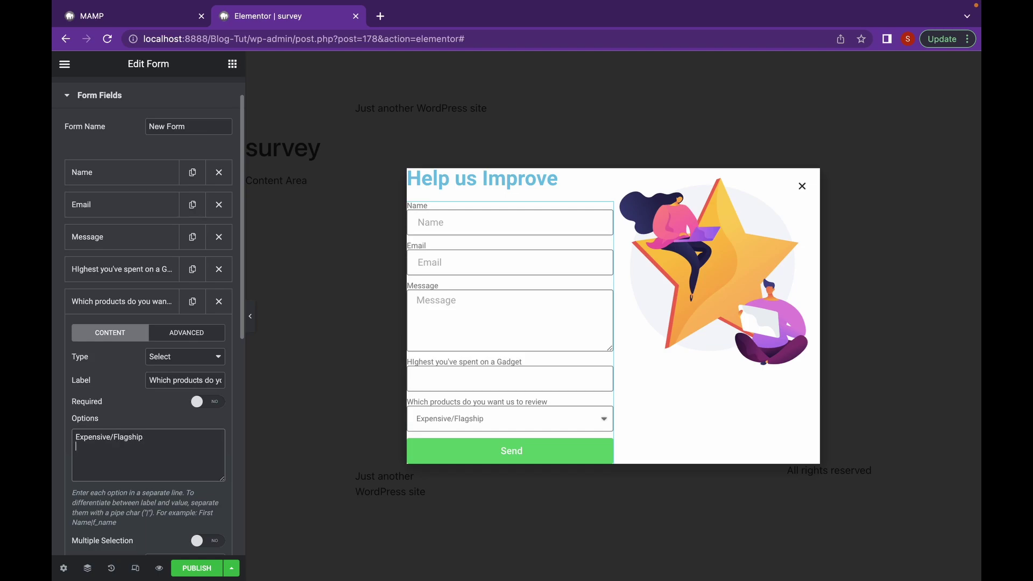
{"action": "type", "text": "Budget/Low End"}
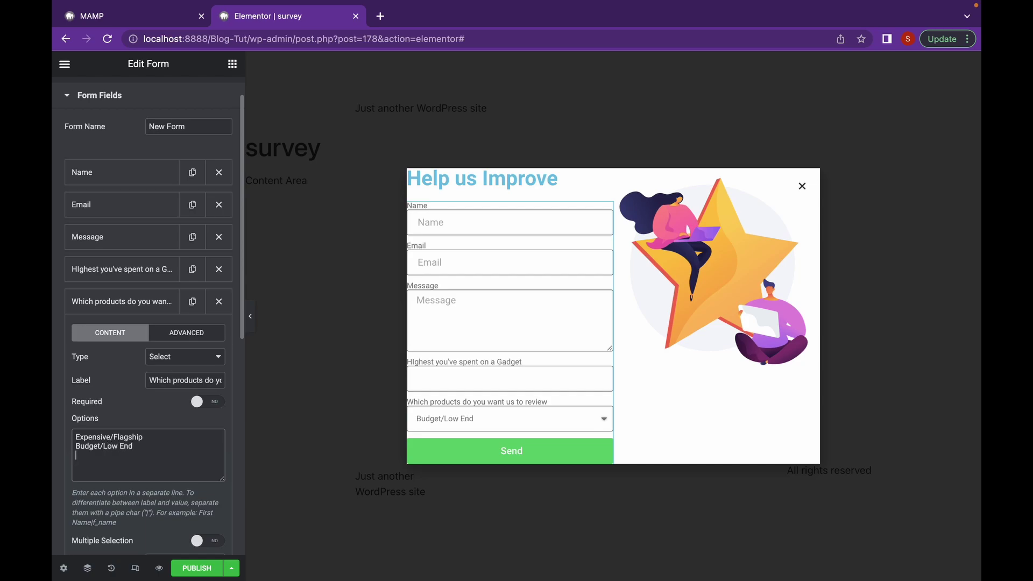
{"action": "type", "text": "Fascn"}
{"action": "type", "text": "nating Tech"}
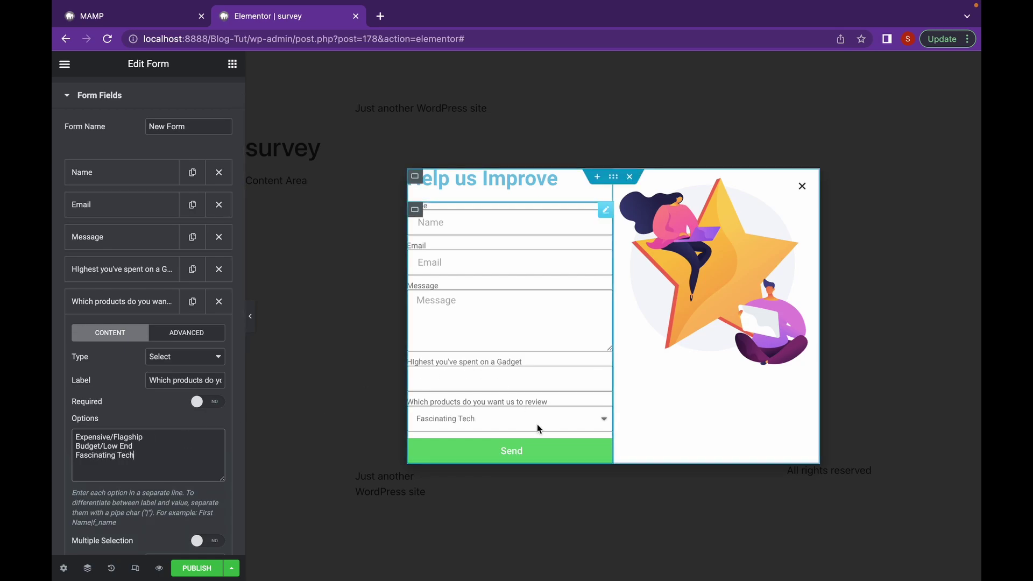
{"action": "left_click", "coordinate": [606, 419]}
{"action": "left_click", "coordinate": [607, 419]}
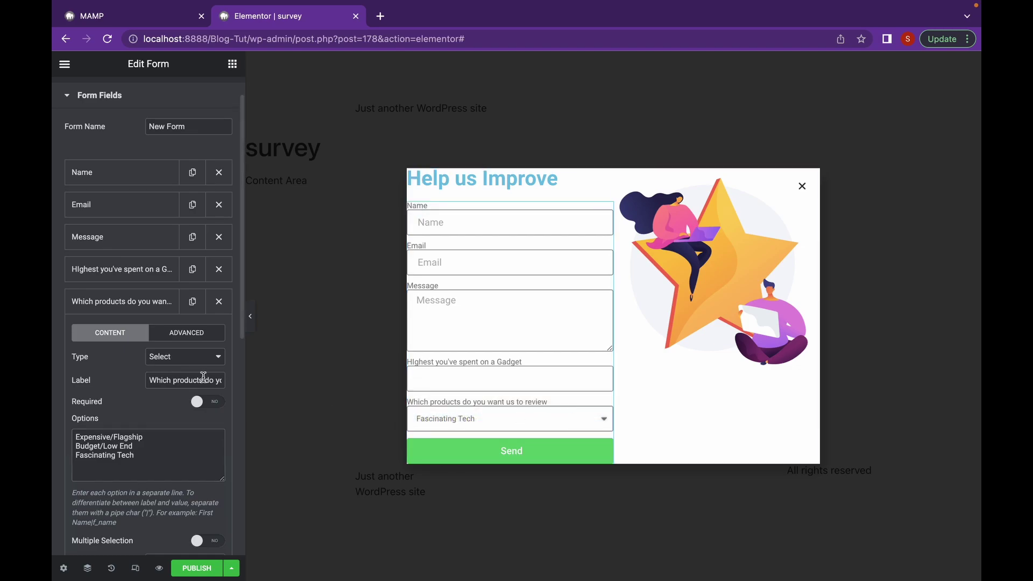
{"action": "scroll", "coordinate": [188, 435], "scroll_direction": "down", "scroll_amount": 2}
{"action": "scroll", "coordinate": [187, 435], "scroll_direction": "down", "scroll_amount": 1}
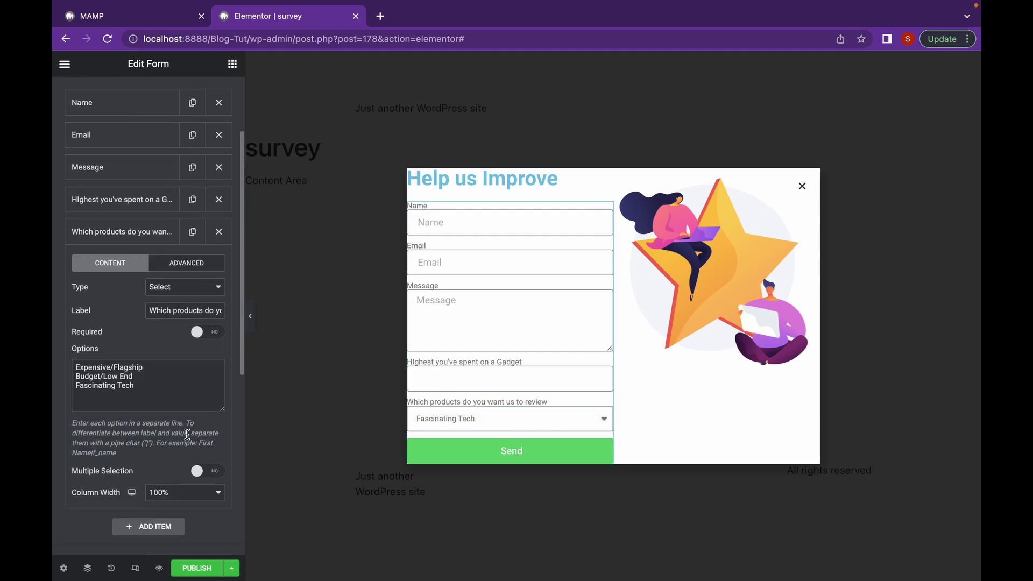
{"action": "left_click", "coordinate": [197, 472]}
{"action": "left_click", "coordinate": [197, 471]}
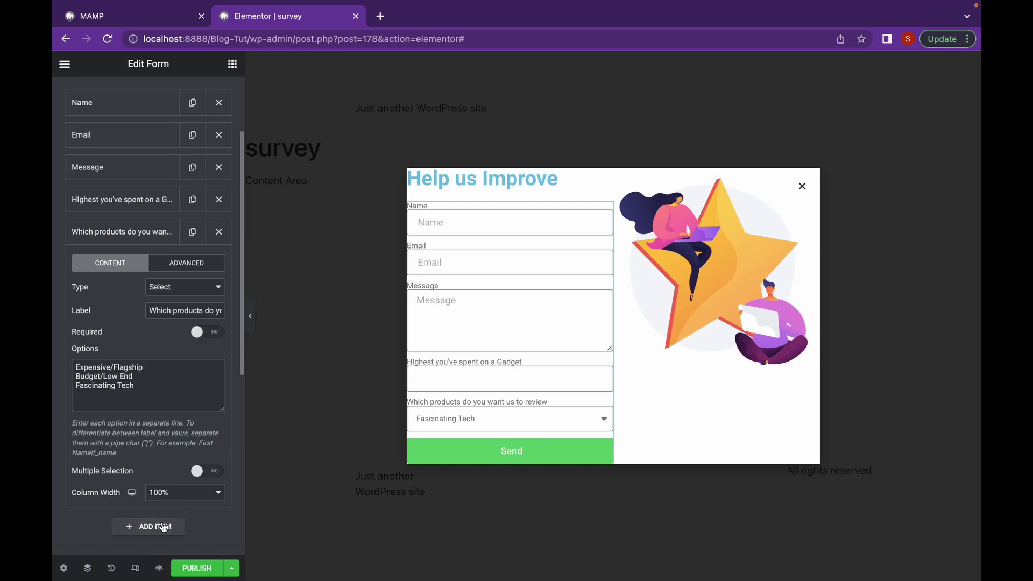
Add a Number field 'Rate our reviews up until now' with minimum 1 and maximum 10
{"action": "left_click", "coordinate": [163, 526]}
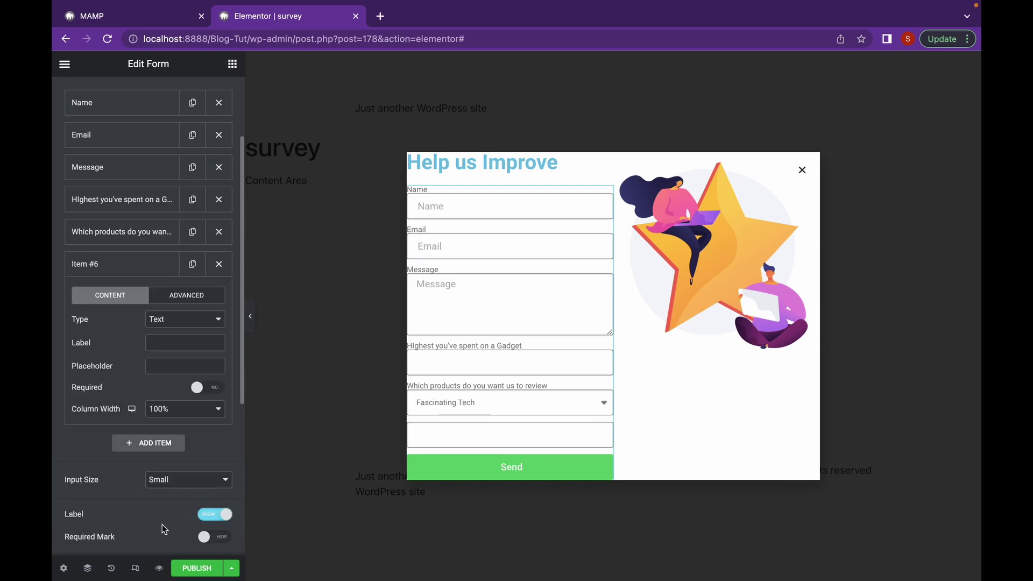
{"action": "left_click", "coordinate": [201, 333]}
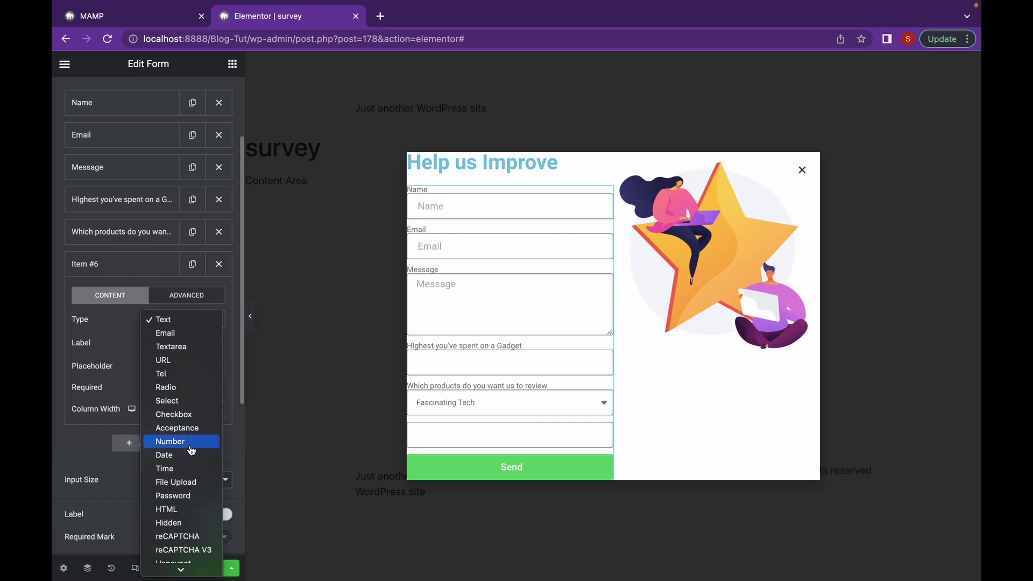
{"action": "left_click", "coordinate": [183, 440]}
{"action": "left_click", "coordinate": [192, 342]}
{"action": "type", "text": "Raye"}
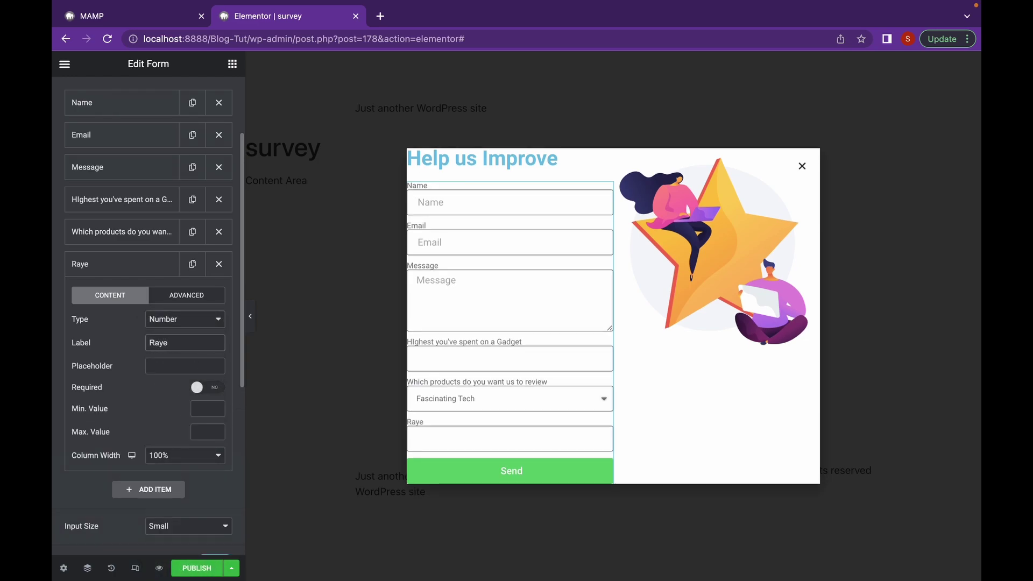
{"action": "key", "text": "BackSpace"}
{"action": "type", "text": "te ou"}
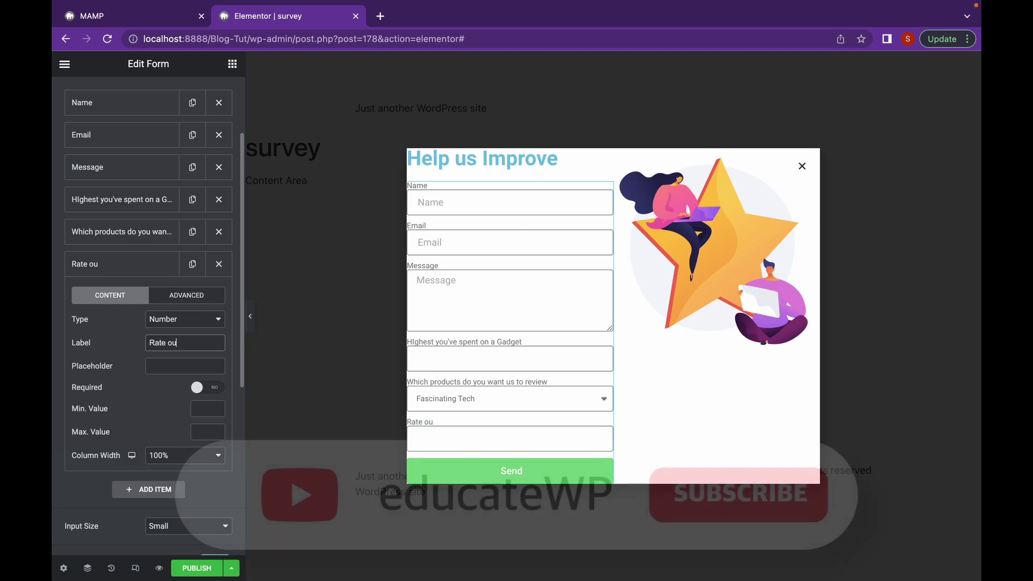
{"action": "type", "text": "r reviews up"}
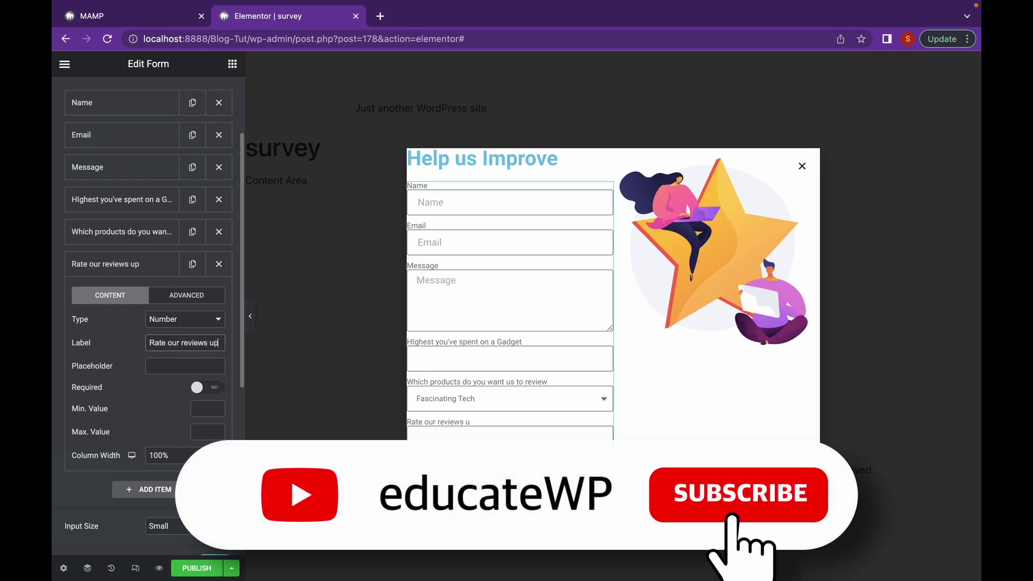
{"action": "type", "text": " until now"}
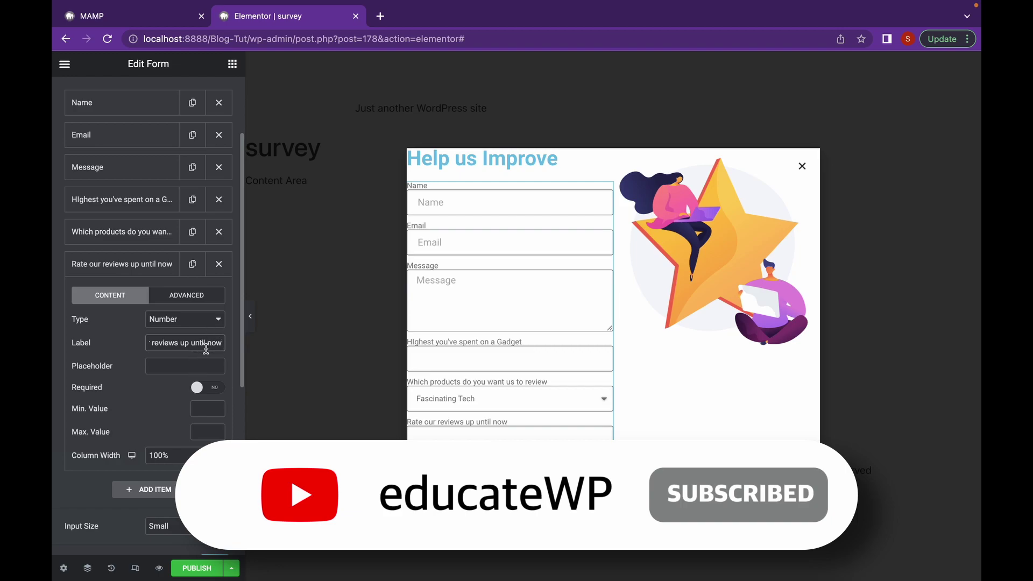
{"action": "left_click", "coordinate": [200, 406]}
{"action": "type", "text": "1"}
{"action": "left_click", "coordinate": [207, 432]}
{"action": "type", "text": "10"}
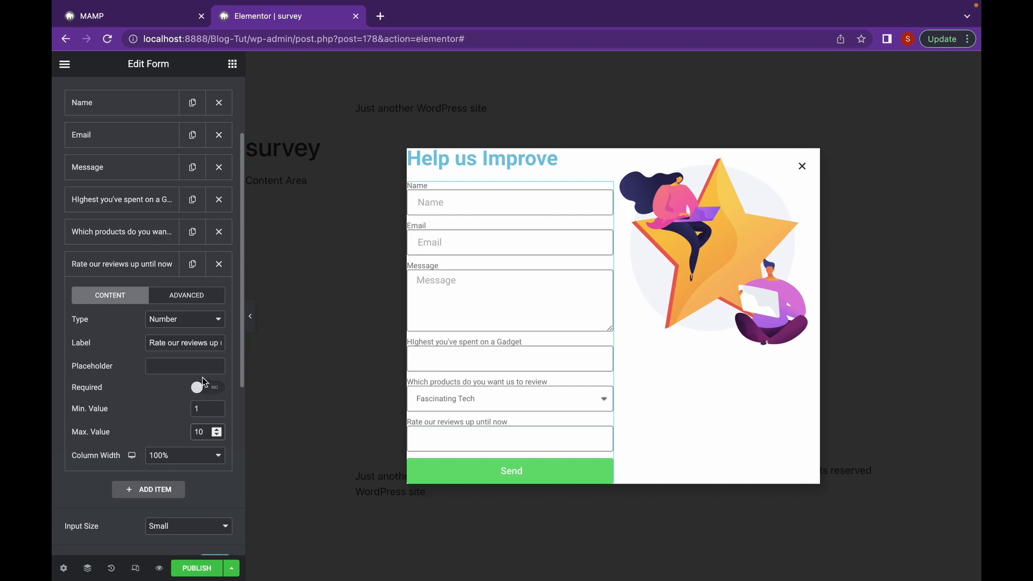
Move the Message field to the end of the form fields
{"action": "scroll", "coordinate": [181, 423], "scroll_direction": "down", "scroll_amount": 2}
{"action": "scroll", "coordinate": [181, 423], "scroll_direction": "down", "scroll_amount": 1}
{"action": "scroll", "coordinate": [124, 423], "scroll_direction": "up", "scroll_amount": 2}
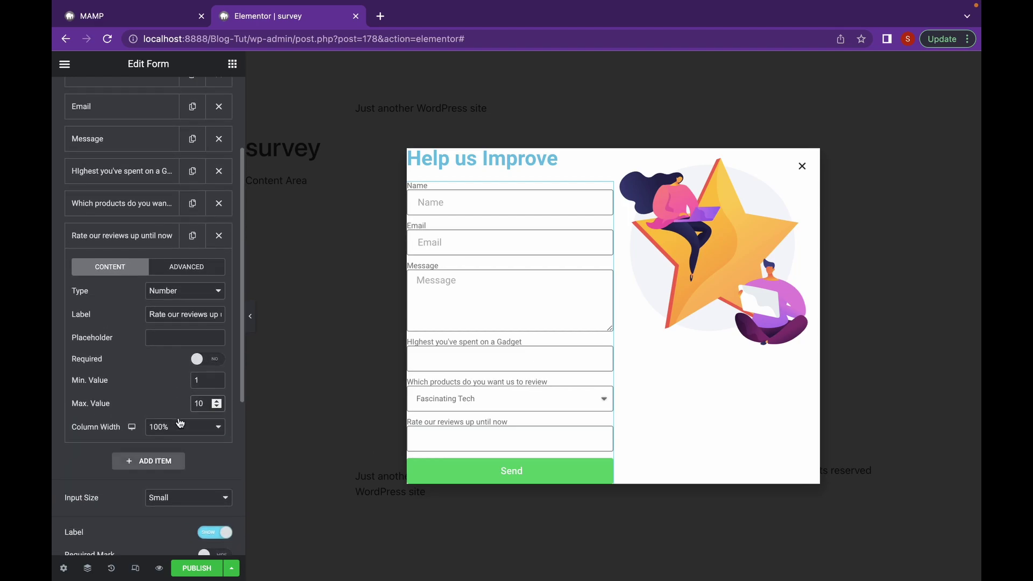
{"action": "left_click", "coordinate": [126, 235]}
{"action": "left_click_drag", "start_coordinate": [121, 139], "coordinate": [135, 246]}
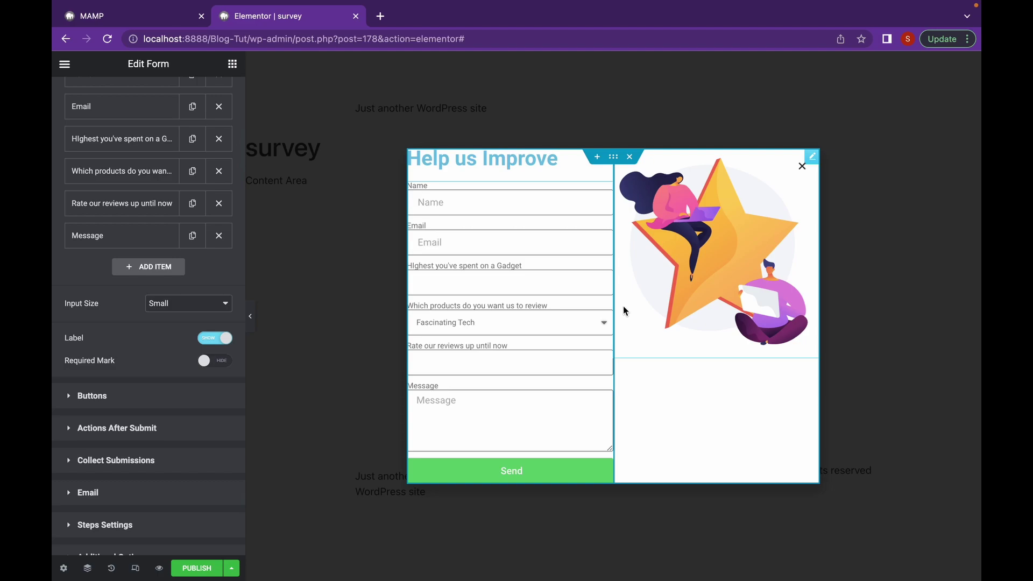
Add a Step break just below the Email field and test advancing past step one
{"action": "scroll", "coordinate": [193, 264], "scroll_direction": "up", "scroll_amount": 3}
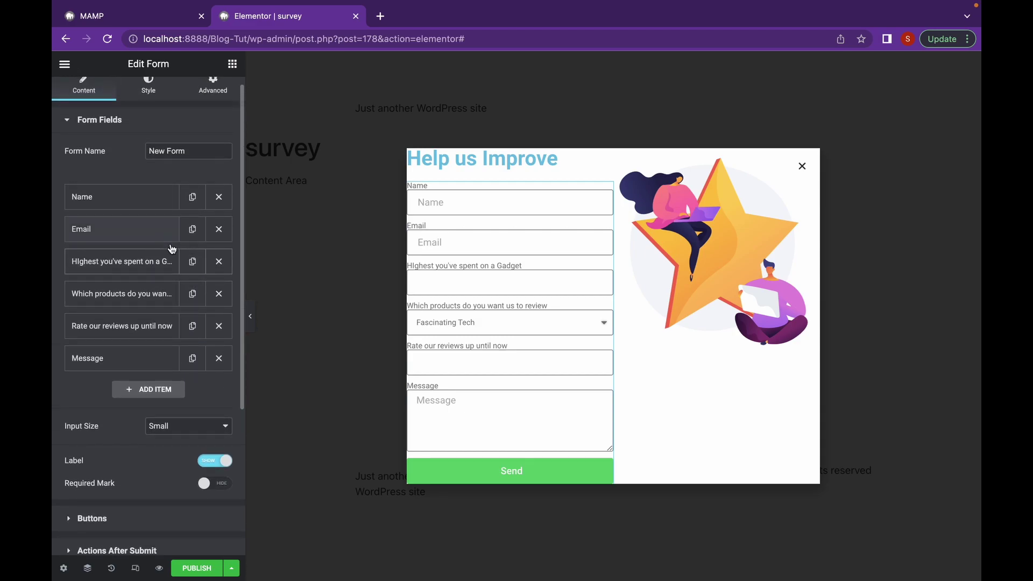
{"action": "left_click", "coordinate": [130, 395]}
{"action": "scroll", "coordinate": [148, 414], "scroll_direction": "down", "scroll_amount": 2}
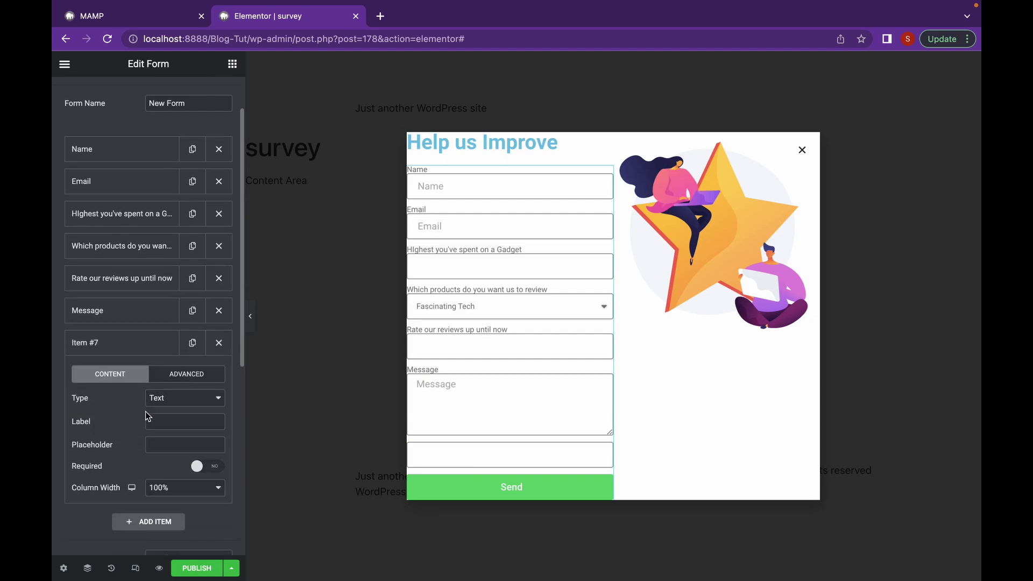
{"action": "left_click", "coordinate": [168, 404]}
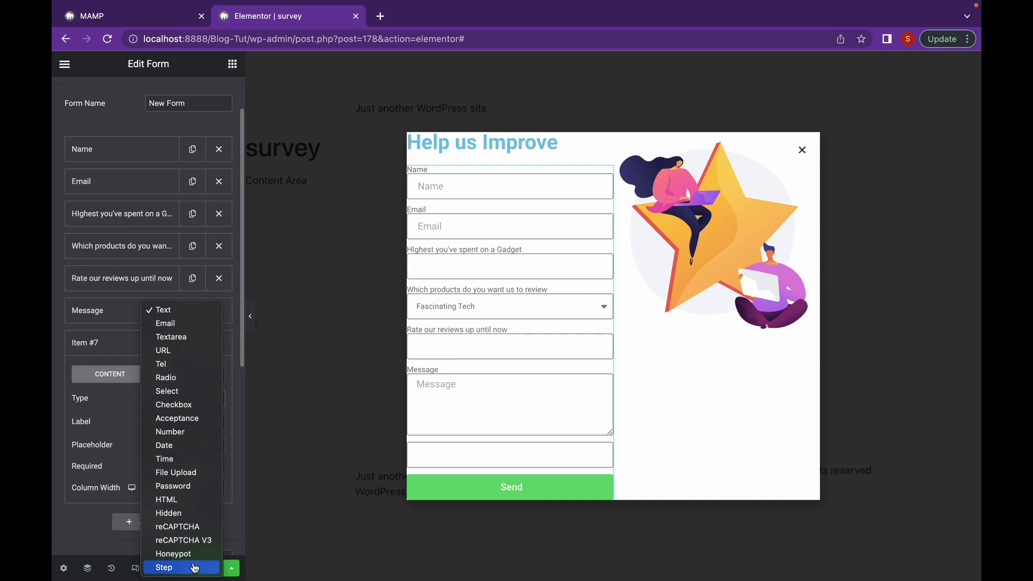
{"action": "left_click", "coordinate": [195, 567]}
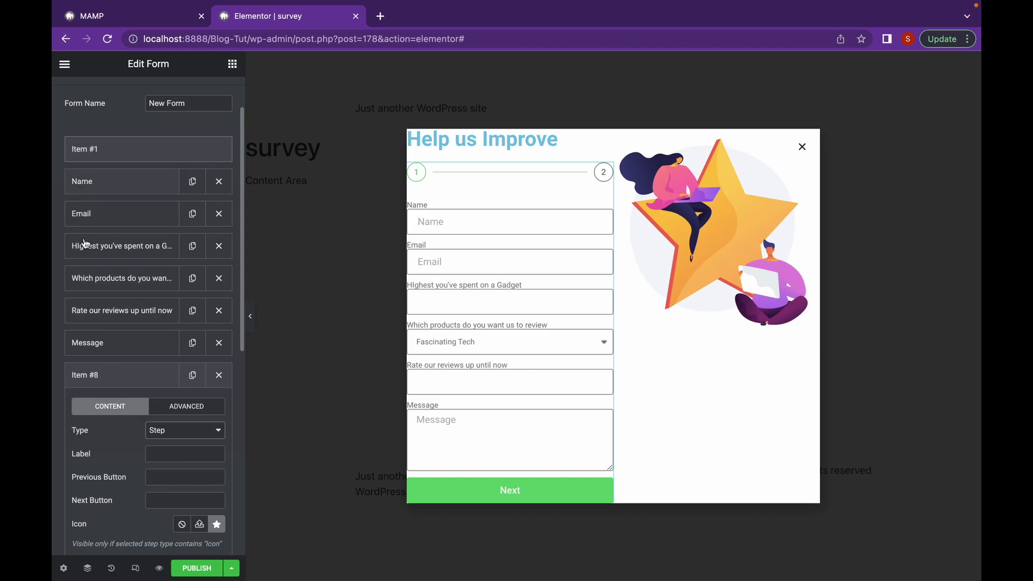
{"action": "left_click", "coordinate": [103, 377]}
{"action": "left_click_drag", "start_coordinate": [102, 384], "coordinate": [95, 251]}
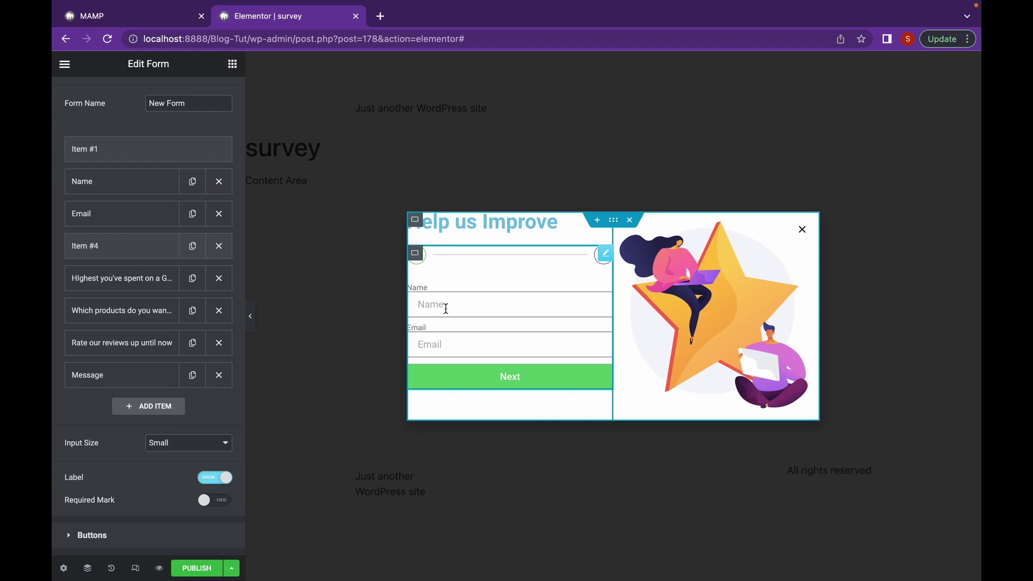
{"action": "left_click", "coordinate": [477, 386]}
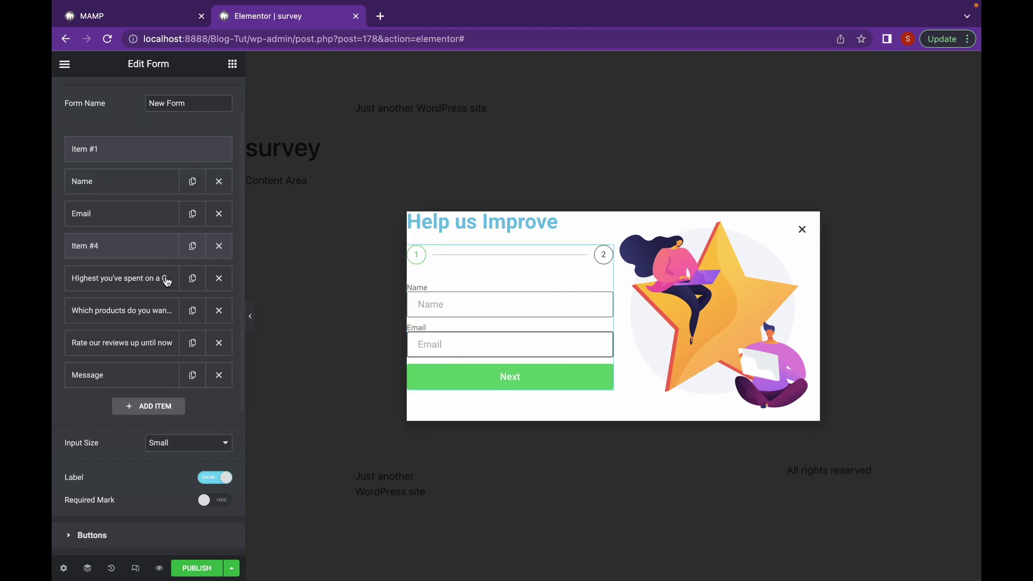
{"action": "left_click", "coordinate": [98, 253]}
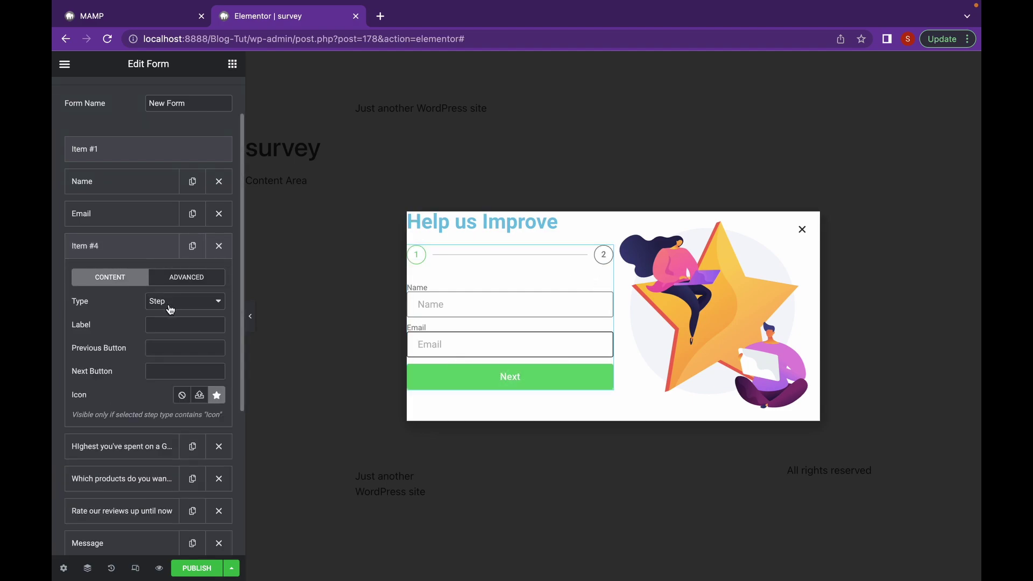
{"action": "scroll", "coordinate": [161, 312], "scroll_direction": "down", "scroll_amount": 4}
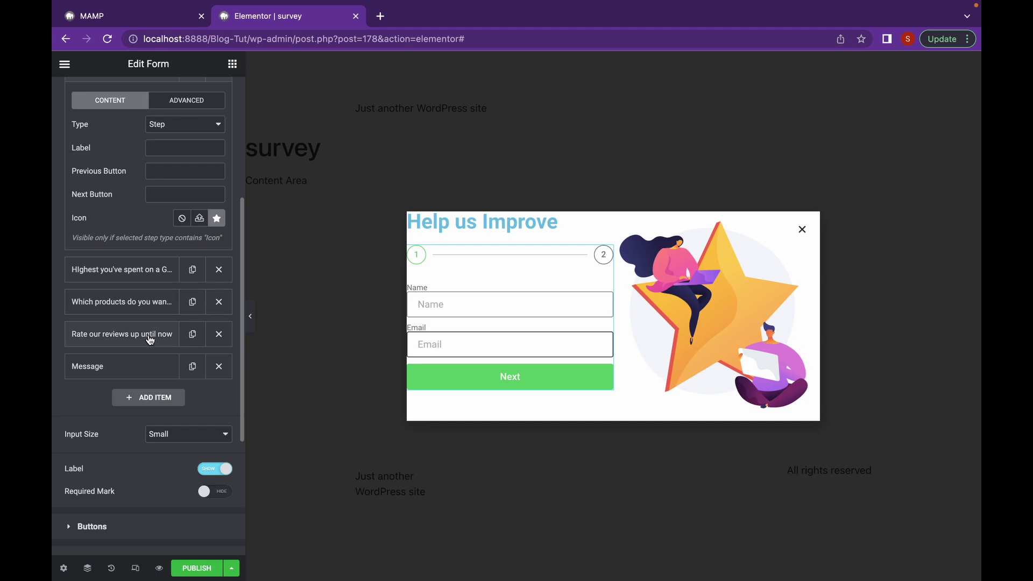
Add a second Step break above the 'Rate our reviews up until now' field
{"action": "left_click", "coordinate": [143, 397]}
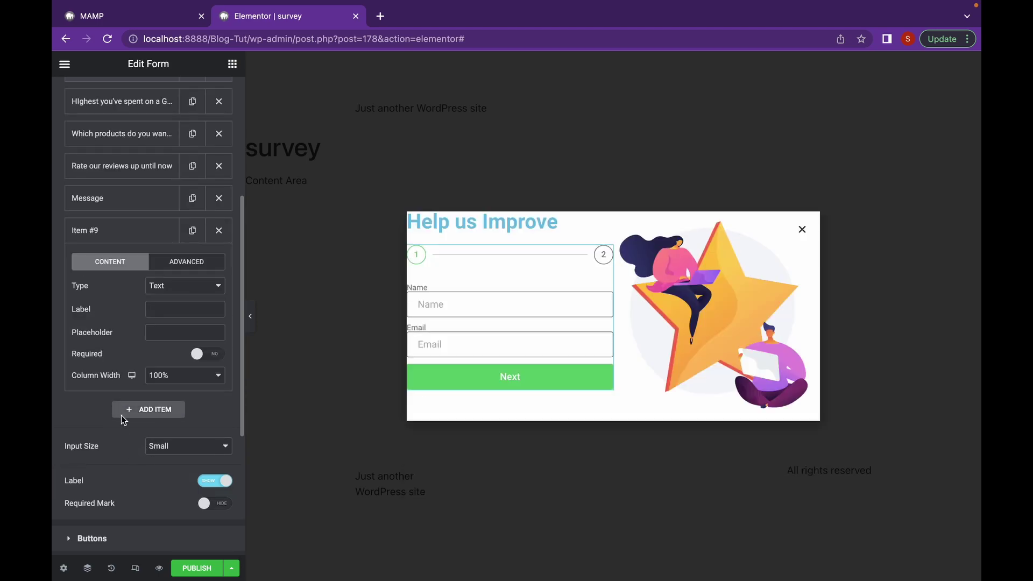
{"action": "left_click", "coordinate": [197, 291]}
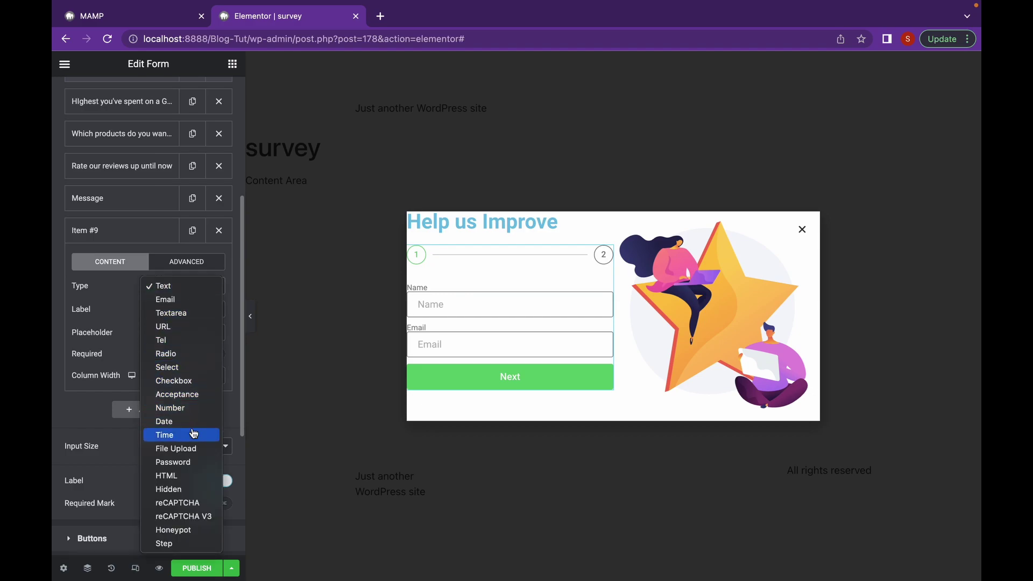
{"action": "left_click", "coordinate": [178, 544]}
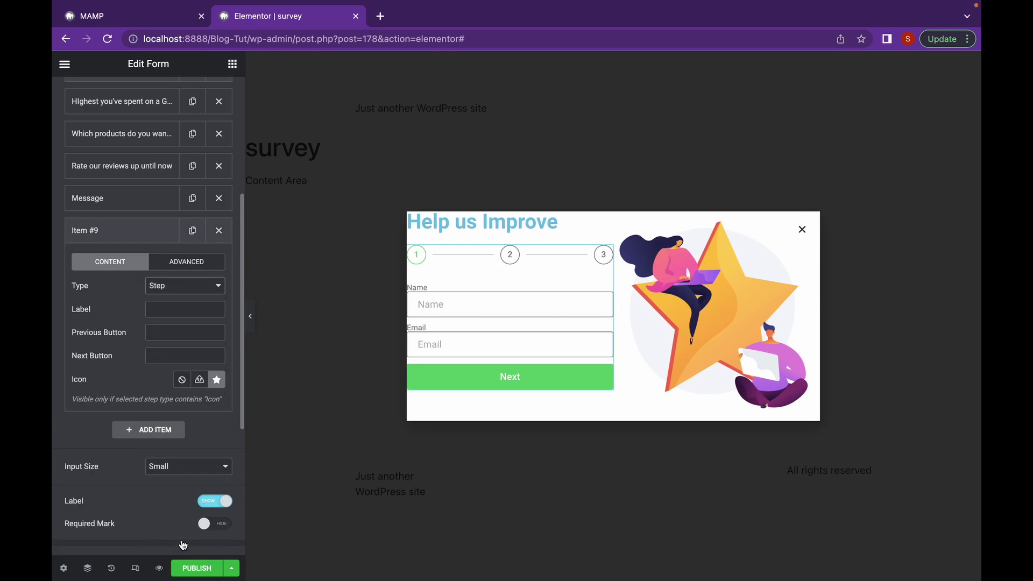
{"action": "left_click", "coordinate": [114, 230]}
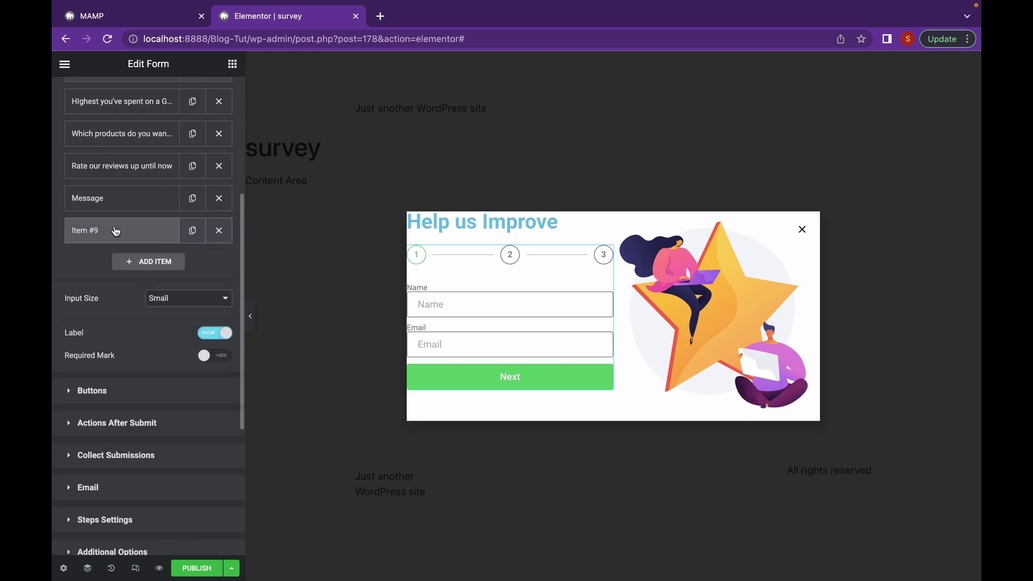
{"action": "scroll", "coordinate": [114, 252], "scroll_direction": "up", "scroll_amount": 5}
{"action": "left_click", "coordinate": [103, 474]}
{"action": "left_click_drag", "start_coordinate": [102, 474], "coordinate": [124, 398]}
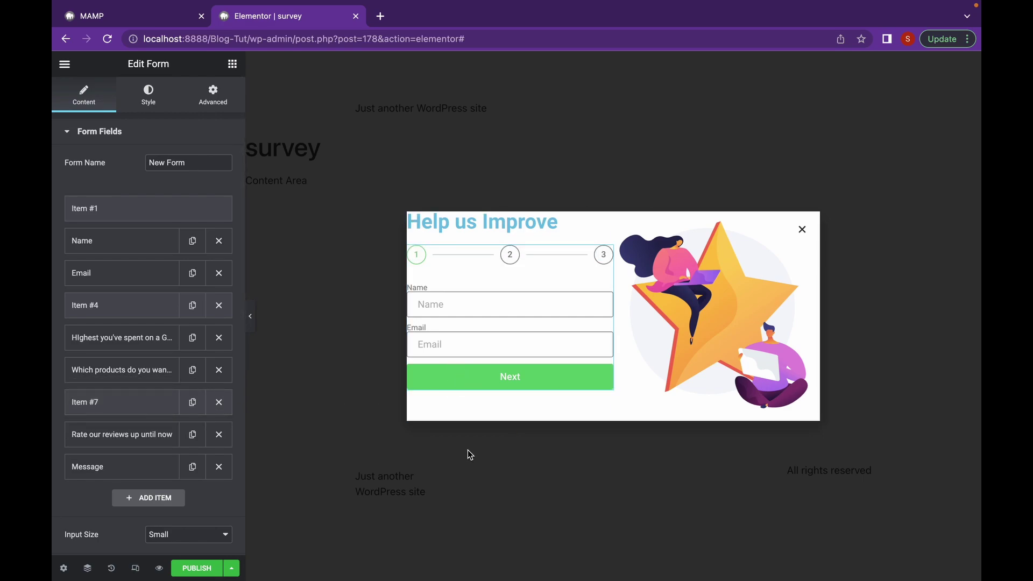
Fill the Name and Email fields with test values and advance to step two
{"action": "left_click", "coordinate": [472, 309]}
{"action": "type", "text": "s kjs"}
{"action": "key", "text": "Down"}
{"action": "key", "text": "Return"}
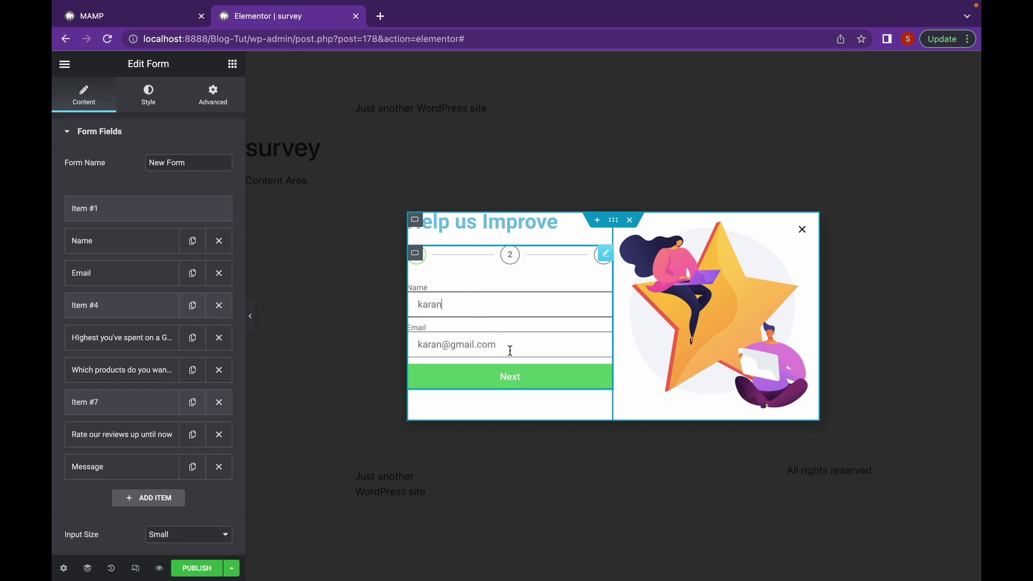
{"action": "left_click", "coordinate": [527, 377]}
Enter 10000 as the highest gadget spend and advance to step three
{"action": "left_click", "coordinate": [454, 302]}
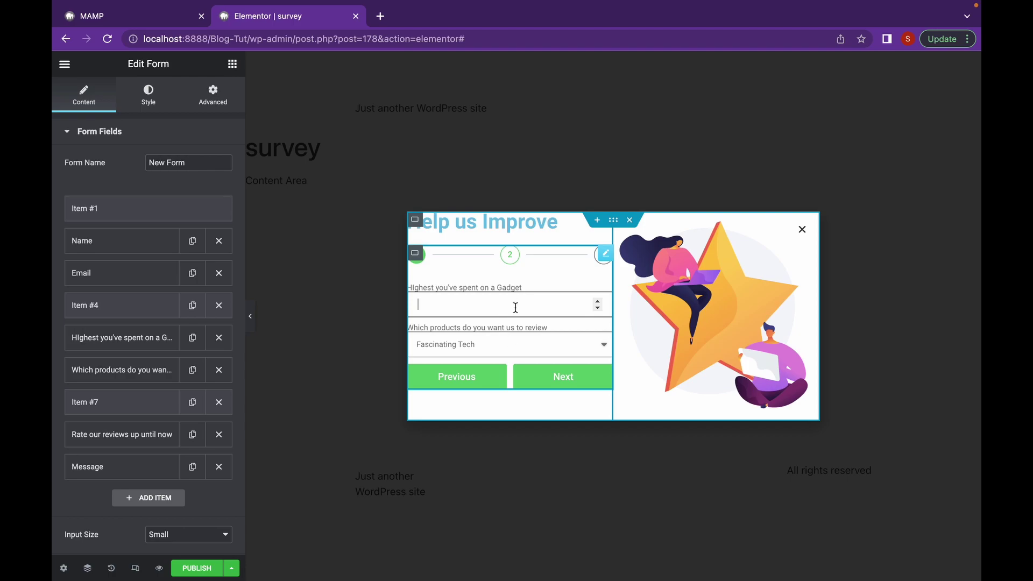
{"action": "type", "text": "0000"}
{"action": "left_click", "coordinate": [529, 372]}
{"action": "type", "text": "1"}
Write 'great job' in the Message box, then step back to the name and email step
{"action": "left_click", "coordinate": [497, 345]}
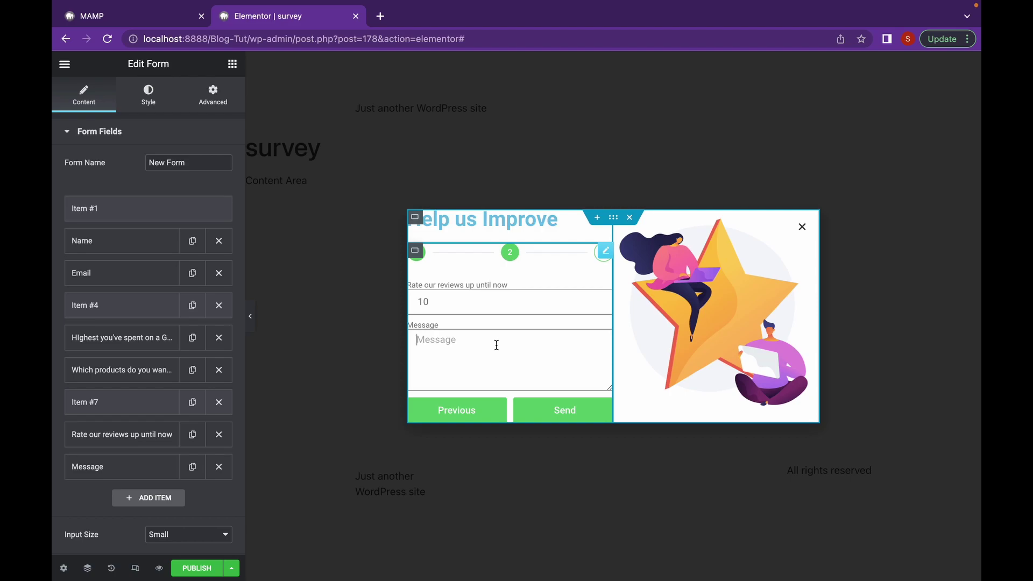
{"action": "type", "text": "great job"}
{"action": "left_click", "coordinate": [488, 412]}
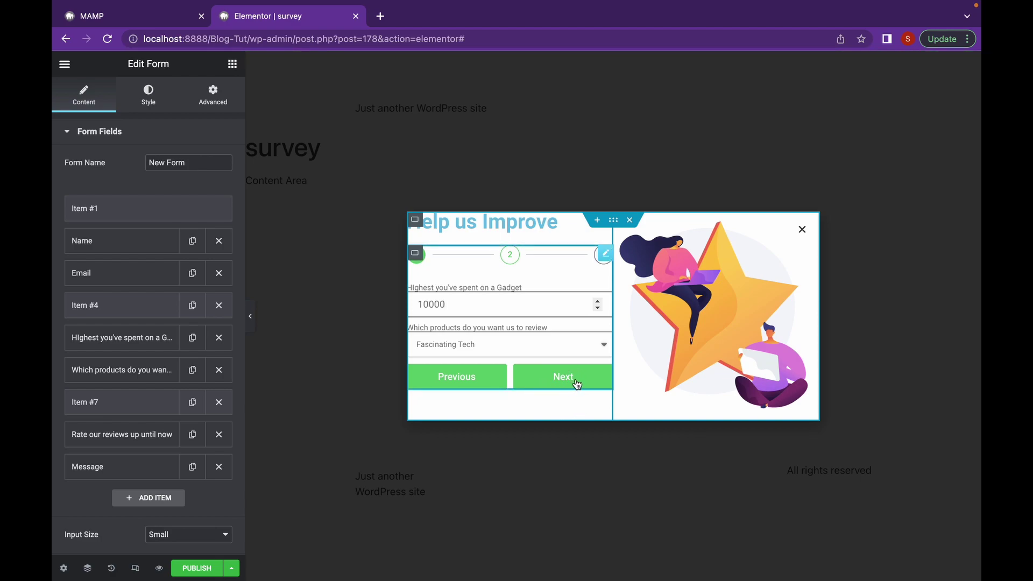
{"action": "left_click", "coordinate": [441, 383]}
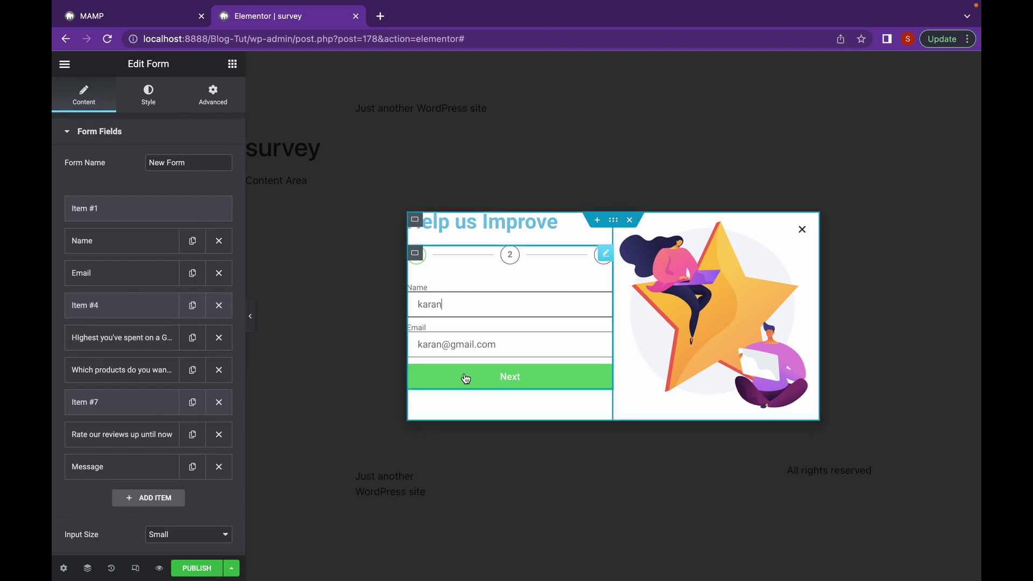
Try half width and centred or right alignment for the form buttons, then reset width to default
{"action": "scroll", "coordinate": [116, 213], "scroll_direction": "down", "scroll_amount": 5}
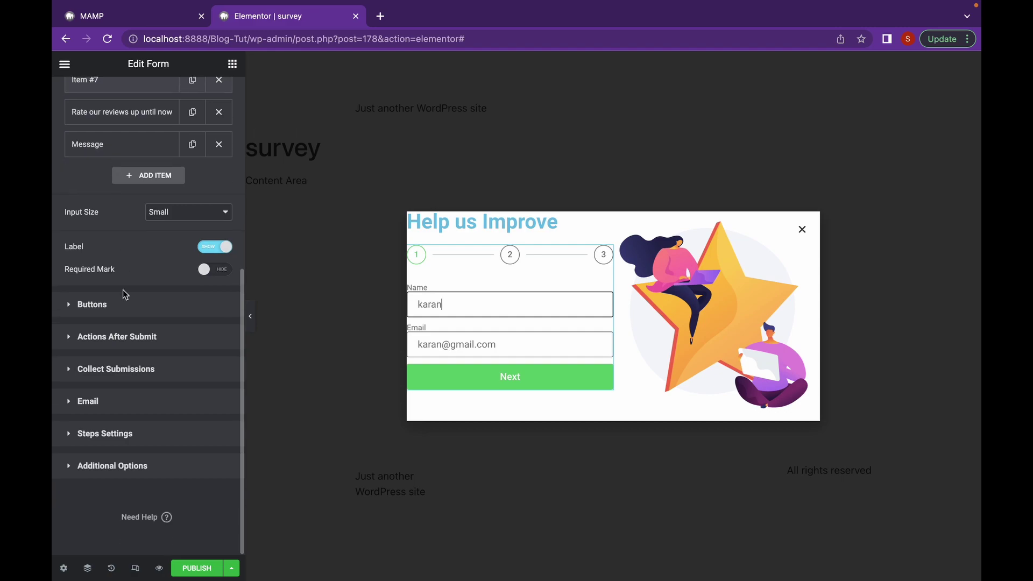
{"action": "left_click", "coordinate": [124, 301]}
{"action": "left_click", "coordinate": [182, 231]}
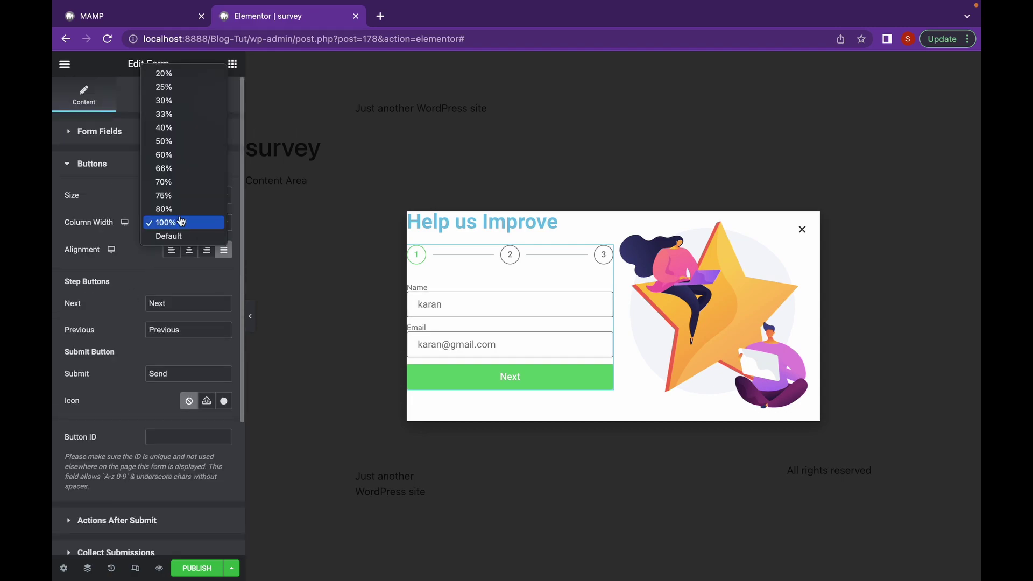
{"action": "left_click", "coordinate": [183, 142]}
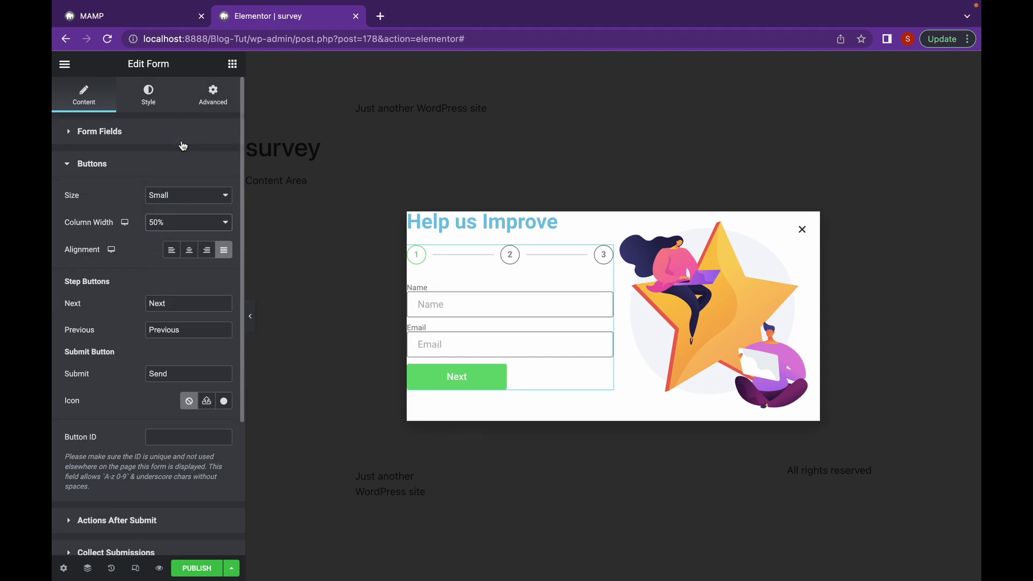
{"action": "left_click", "coordinate": [205, 252]}
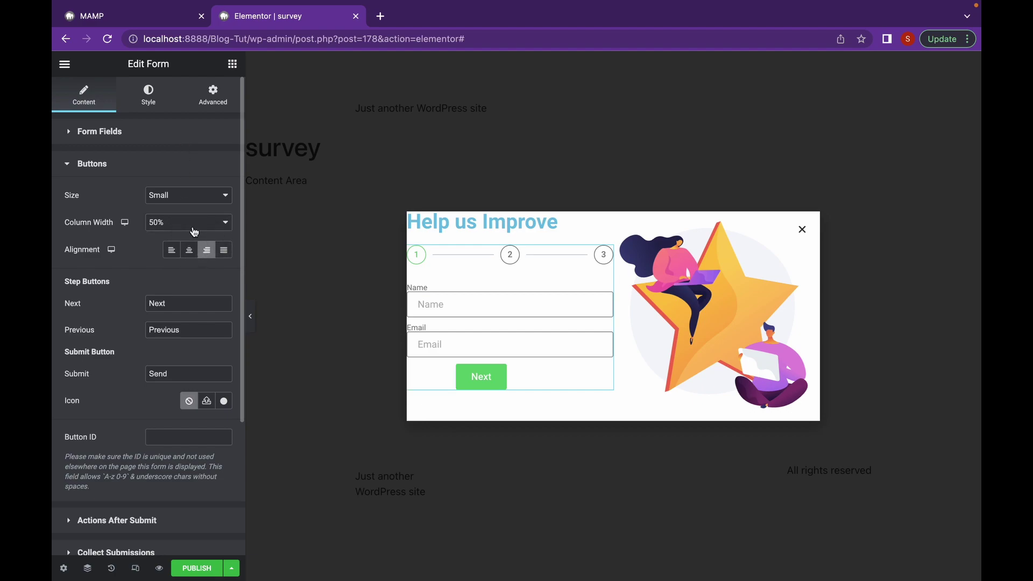
{"action": "left_click", "coordinate": [189, 250]}
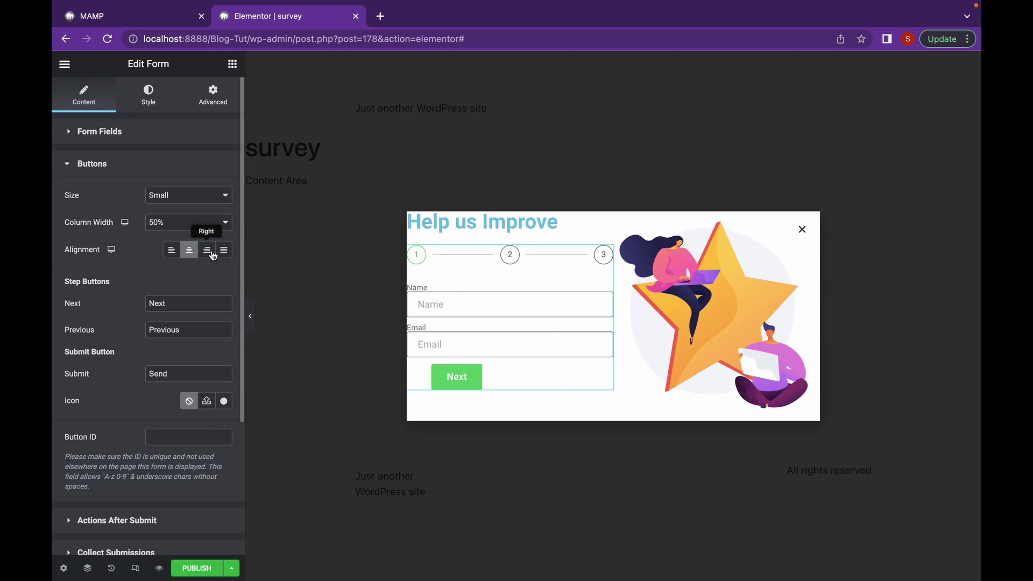
{"action": "left_click", "coordinate": [208, 250]}
{"action": "left_click", "coordinate": [215, 225]}
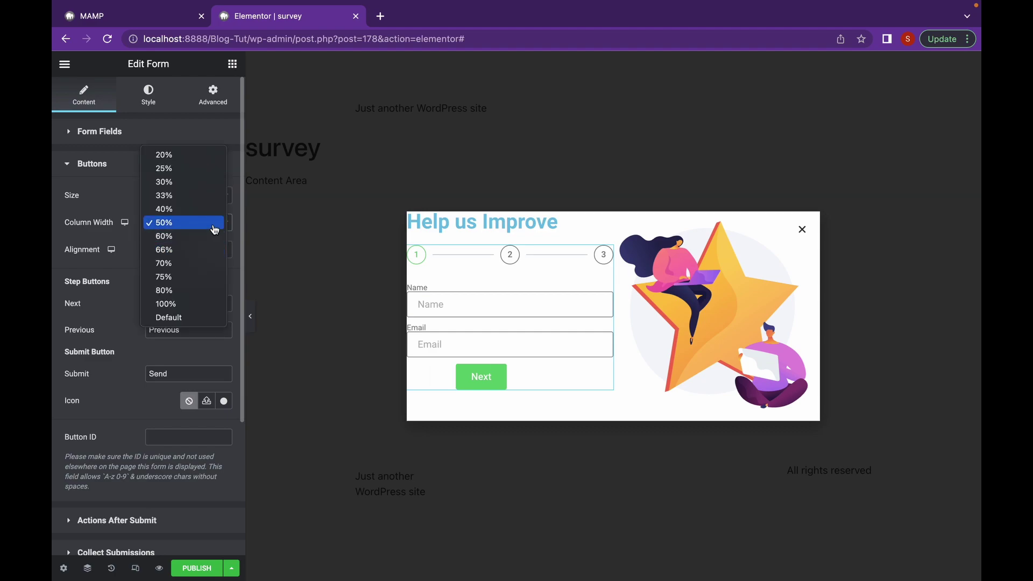
{"action": "left_click", "coordinate": [202, 319]}
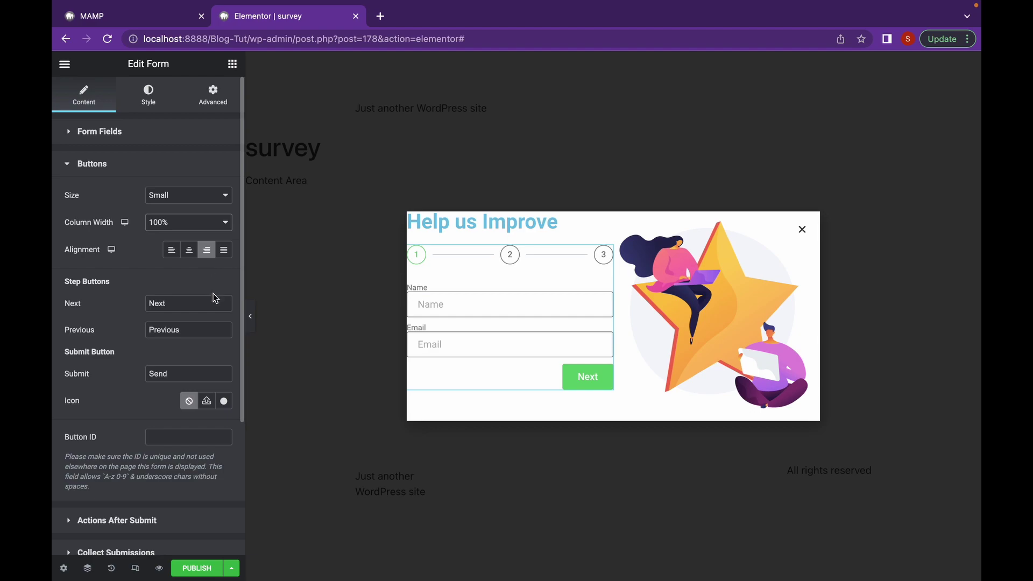
{"action": "scroll", "coordinate": [215, 298], "scroll_direction": "down", "scroll_amount": 1}
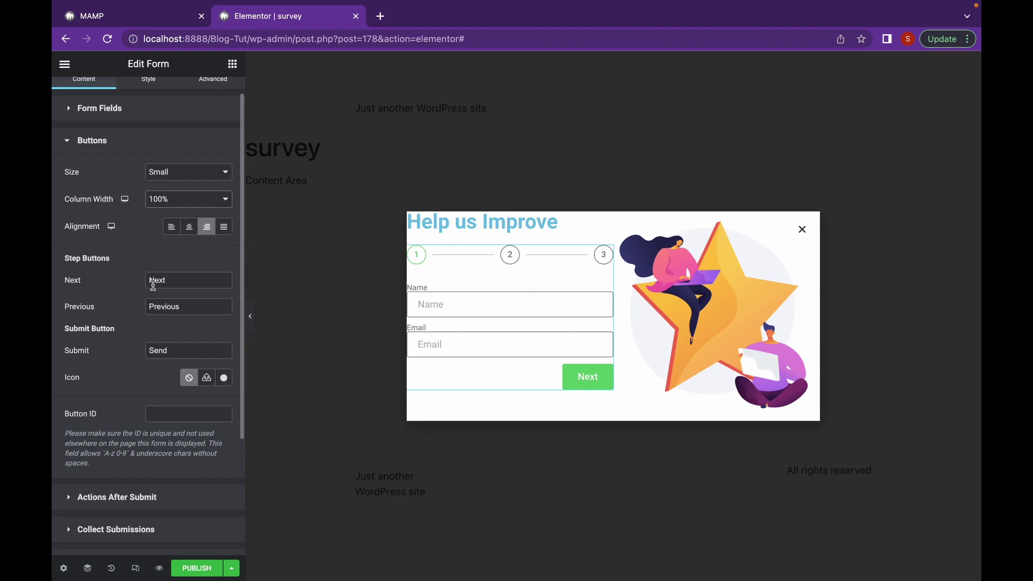
{"action": "scroll", "coordinate": [109, 256], "scroll_direction": "up", "scroll_amount": 1}
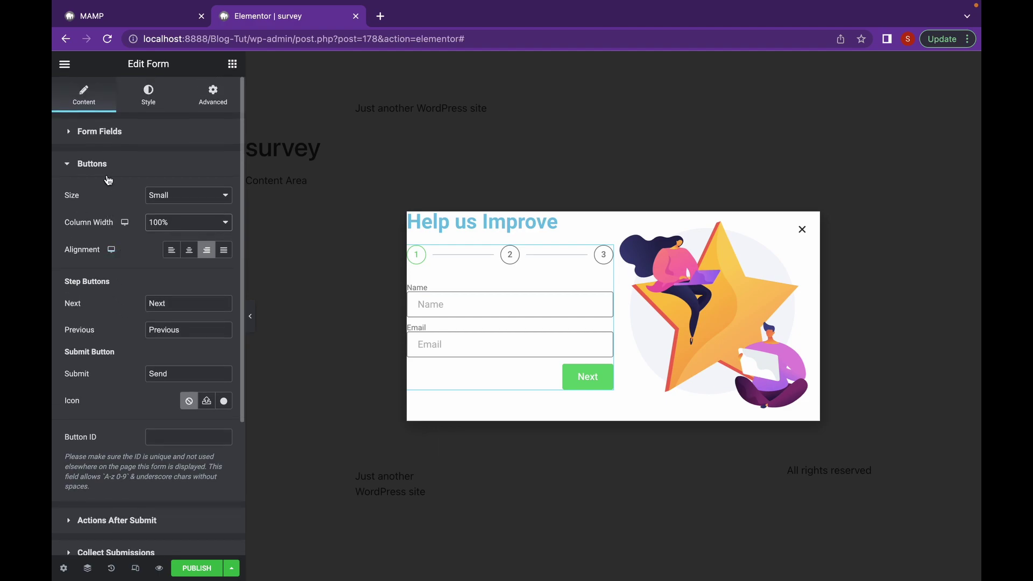
Replace the Next step button's label with 'Continue'
{"action": "left_click", "coordinate": [172, 302]}
{"action": "left_click_drag", "start_coordinate": [172, 302], "coordinate": [138, 300]}
{"action": "type", "text": "Continue"}
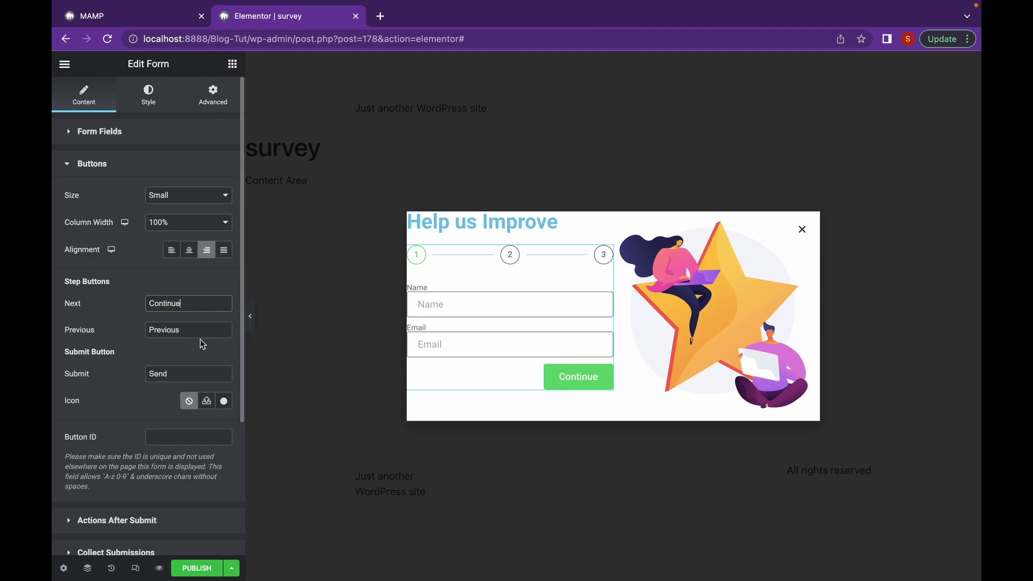
{"action": "scroll", "coordinate": [196, 342], "scroll_direction": "down", "scroll_amount": 2}
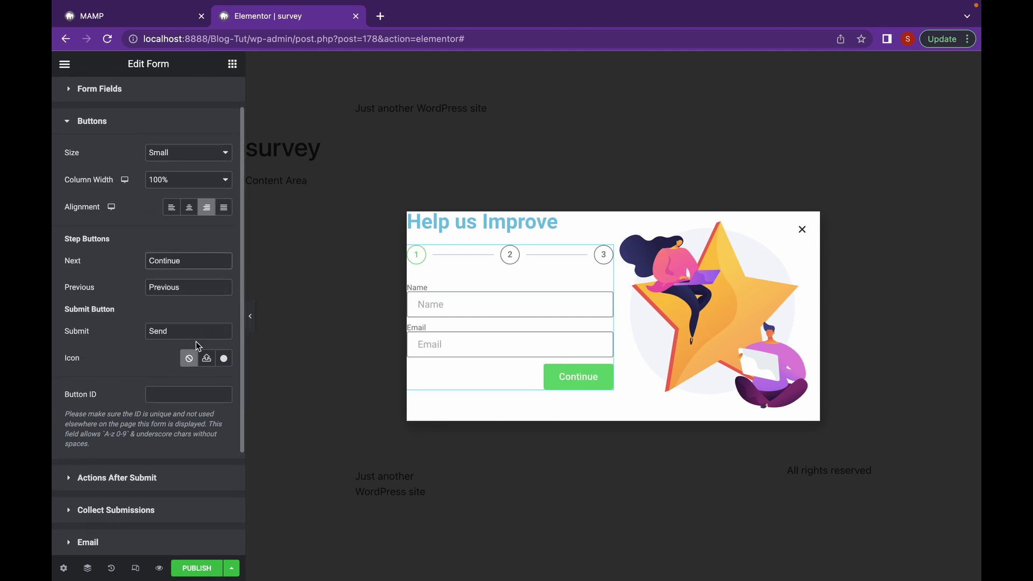
{"action": "left_click", "coordinate": [172, 471]}
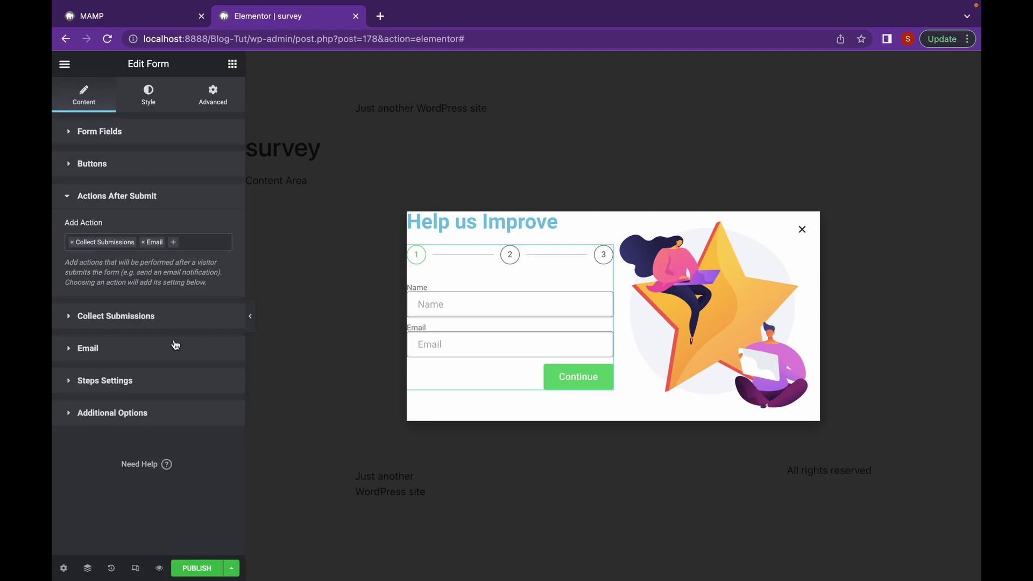
Try square and borderless step indicator shapes, then return to Circle
{"action": "left_click", "coordinate": [156, 379]}
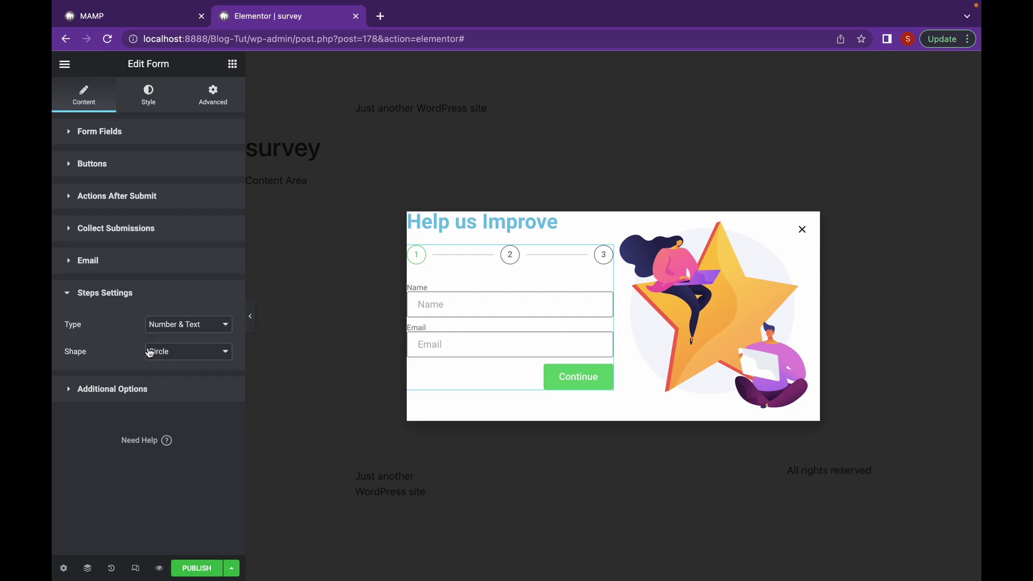
{"action": "left_click", "coordinate": [225, 354]}
{"action": "left_click", "coordinate": [217, 368]}
{"action": "left_click", "coordinate": [228, 351]}
{"action": "left_click", "coordinate": [219, 368]}
{"action": "left_click", "coordinate": [218, 352]}
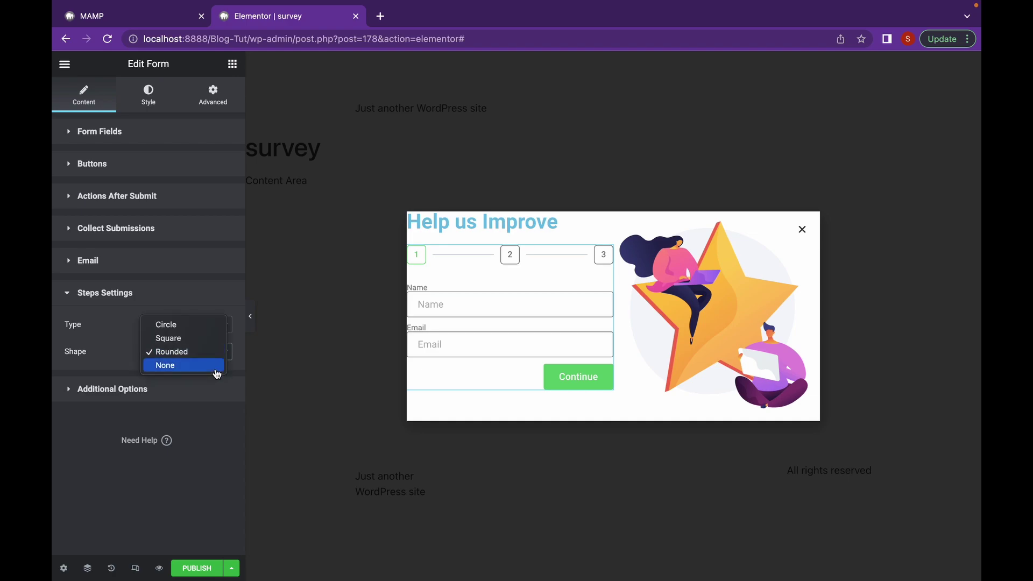
{"action": "left_click", "coordinate": [217, 370]}
{"action": "left_click", "coordinate": [217, 355]}
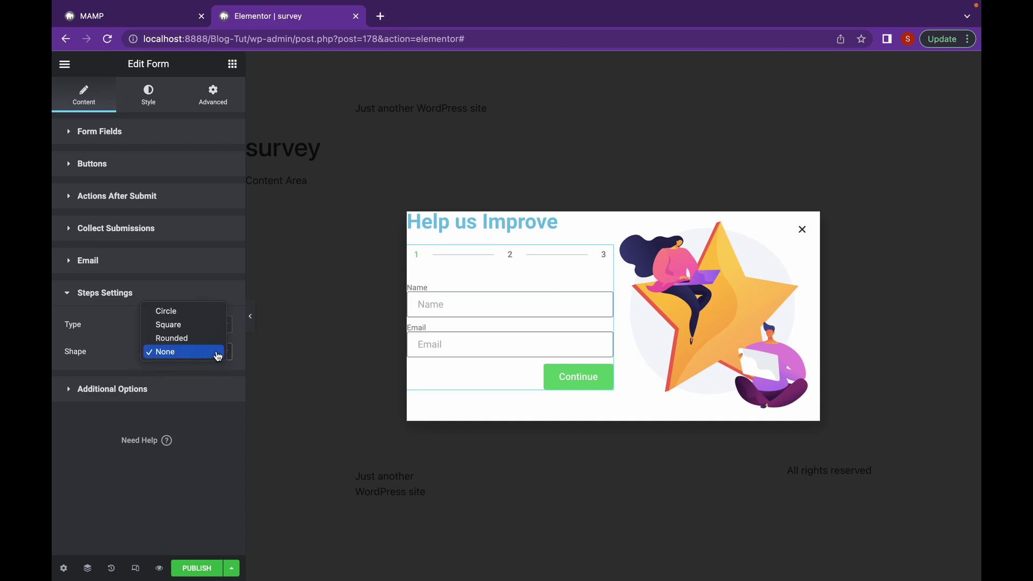
{"action": "left_click", "coordinate": [204, 311]}
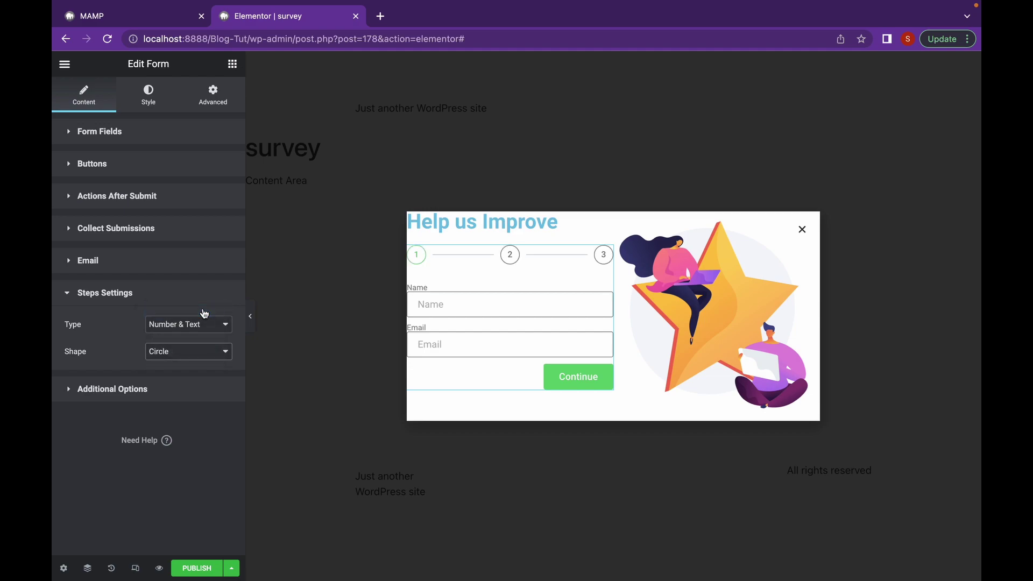
Cycle step indicator types through stars, progress bar, icon and text, and text, settling on Number
{"action": "left_click", "coordinate": [206, 324]}
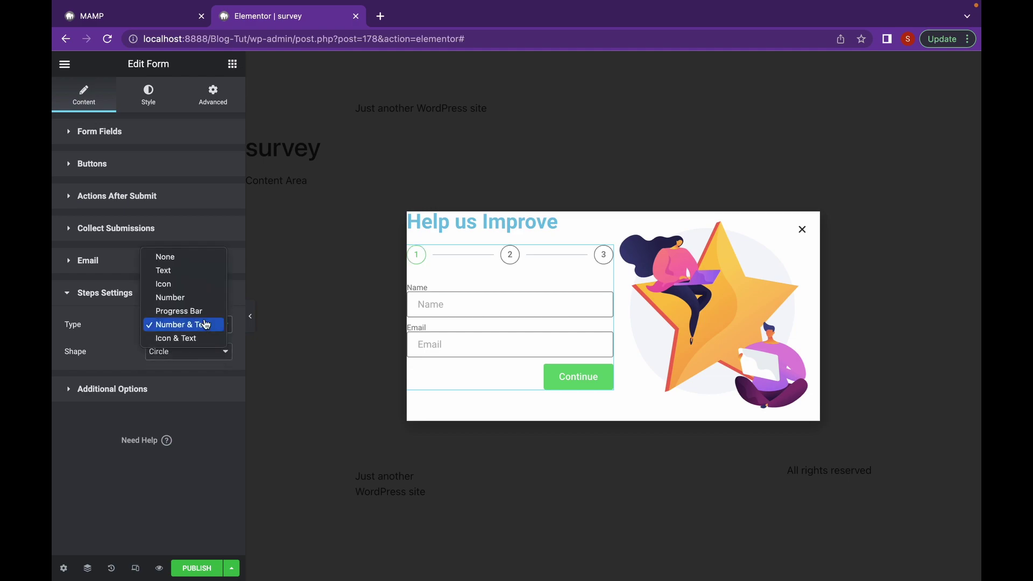
{"action": "left_click", "coordinate": [192, 284]}
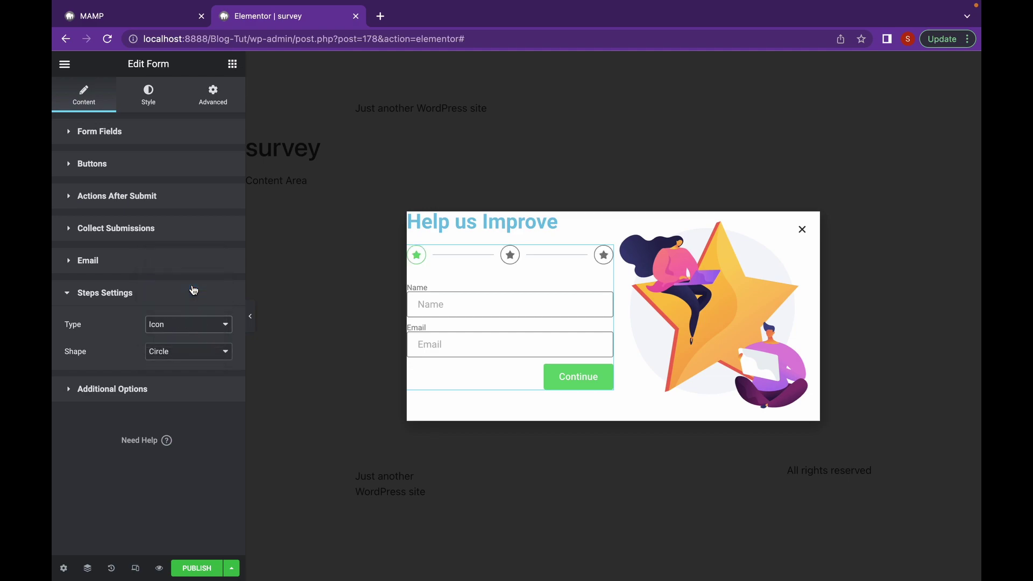
{"action": "left_click", "coordinate": [199, 329]}
{"action": "left_click", "coordinate": [195, 351]}
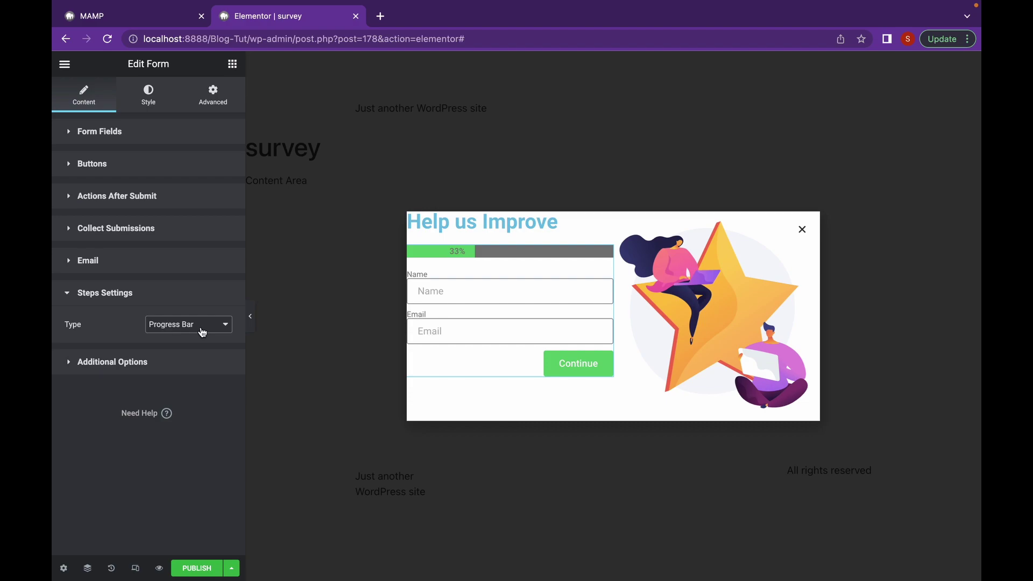
{"action": "left_click", "coordinate": [202, 330]}
{"action": "left_click", "coordinate": [201, 358]}
{"action": "left_click", "coordinate": [207, 335]}
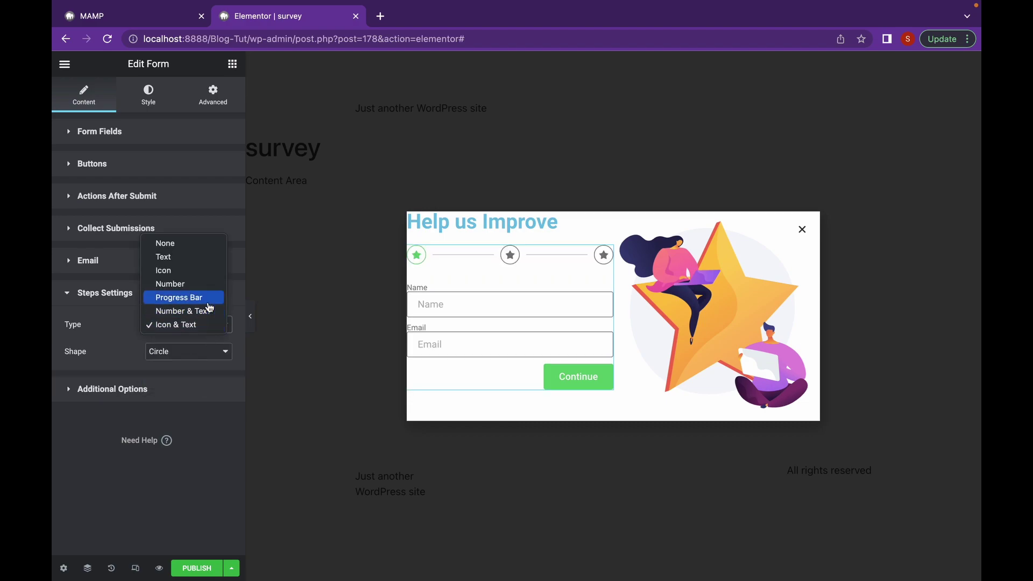
{"action": "left_click", "coordinate": [194, 260]}
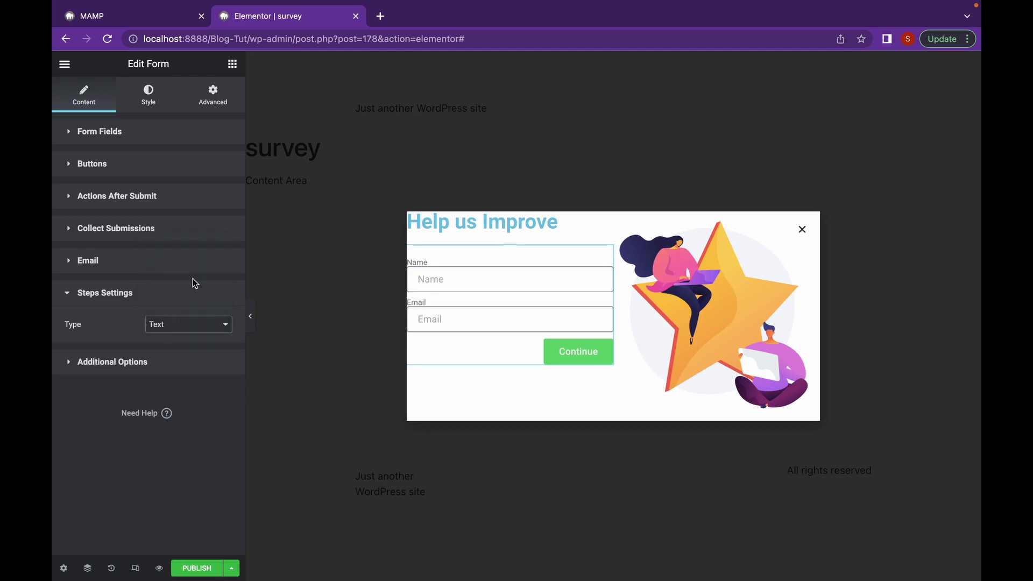
{"action": "left_click", "coordinate": [204, 326]}
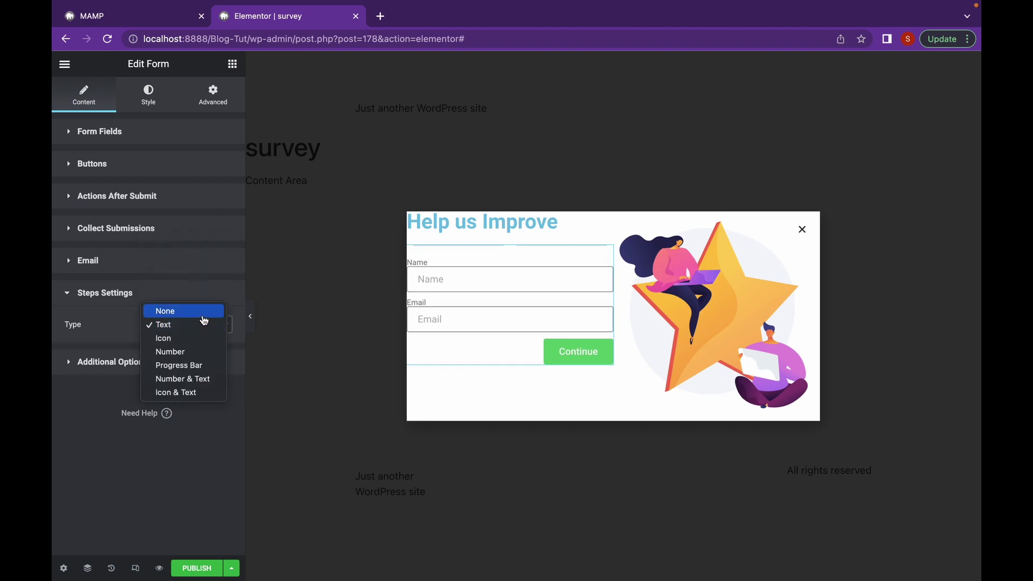
{"action": "left_click", "coordinate": [203, 351]}
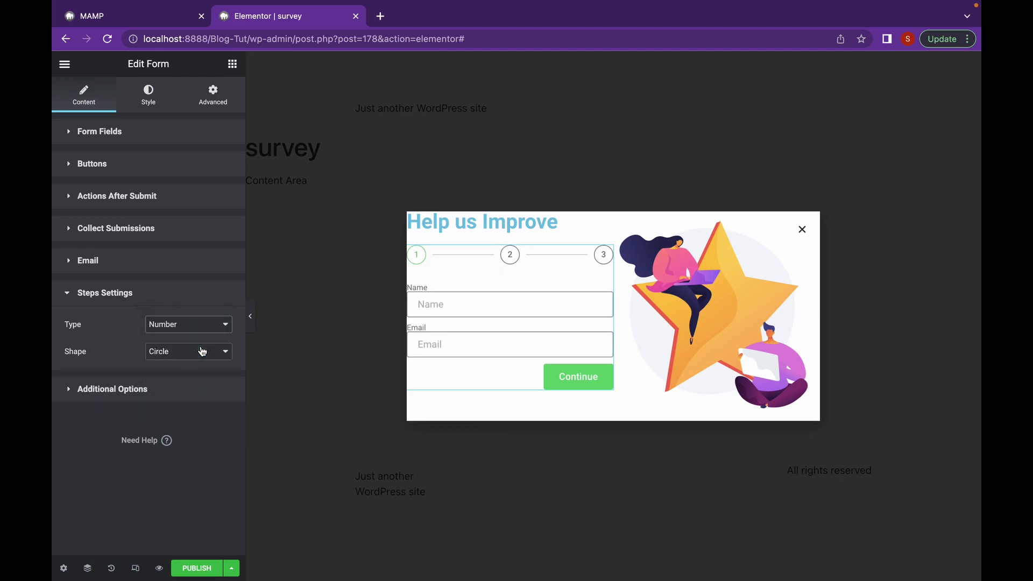
{"action": "left_click", "coordinate": [164, 387]}
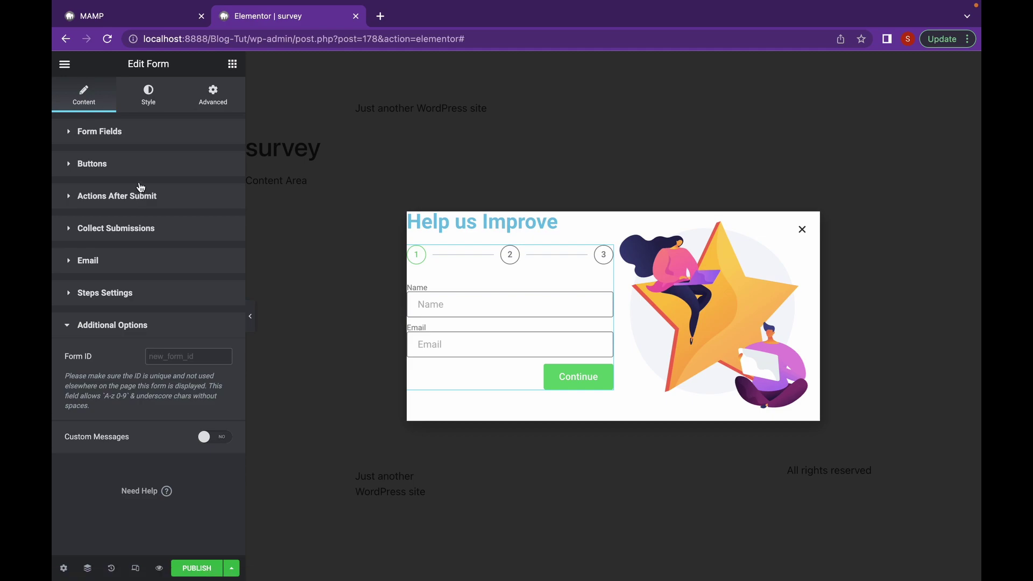
{"action": "left_click", "coordinate": [147, 108]}
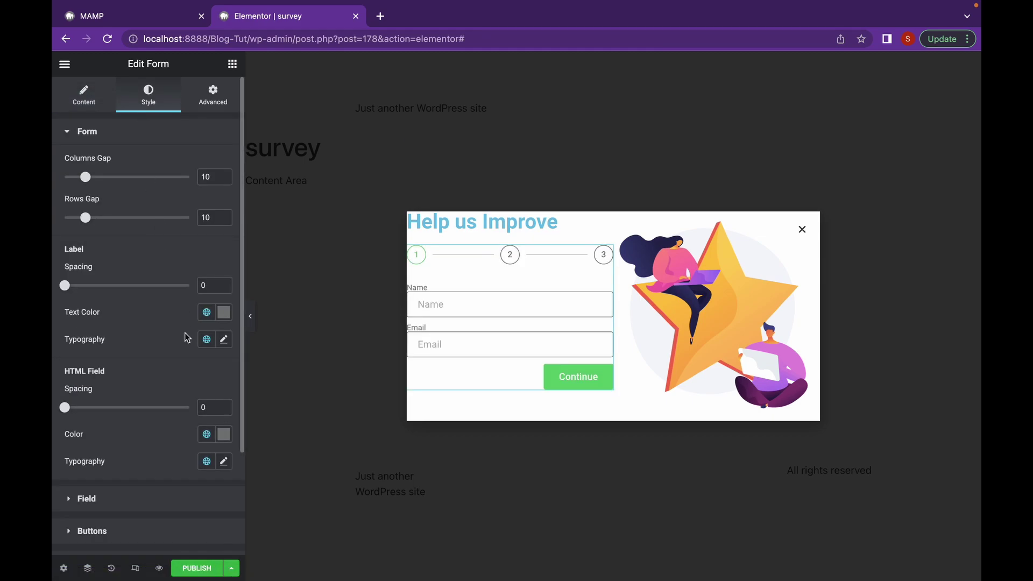
Set the input fields' border radius to 30
{"action": "scroll", "coordinate": [172, 371], "scroll_direction": "down", "scroll_amount": 2}
{"action": "scroll", "coordinate": [148, 320], "scroll_direction": "up", "scroll_amount": 2}
{"action": "scroll", "coordinate": [146, 318], "scroll_direction": "down", "scroll_amount": 1}
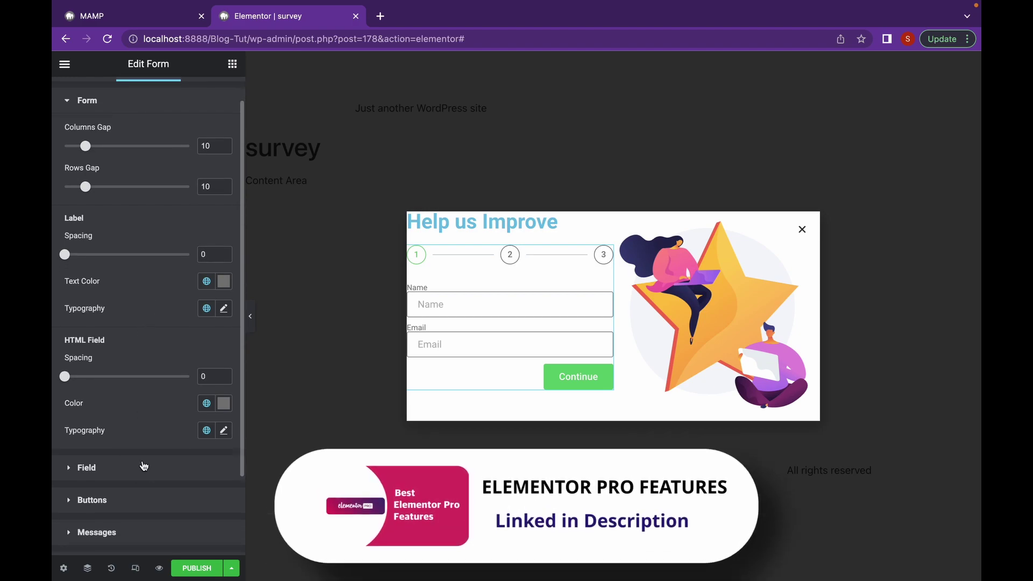
{"action": "left_click", "coordinate": [142, 462]}
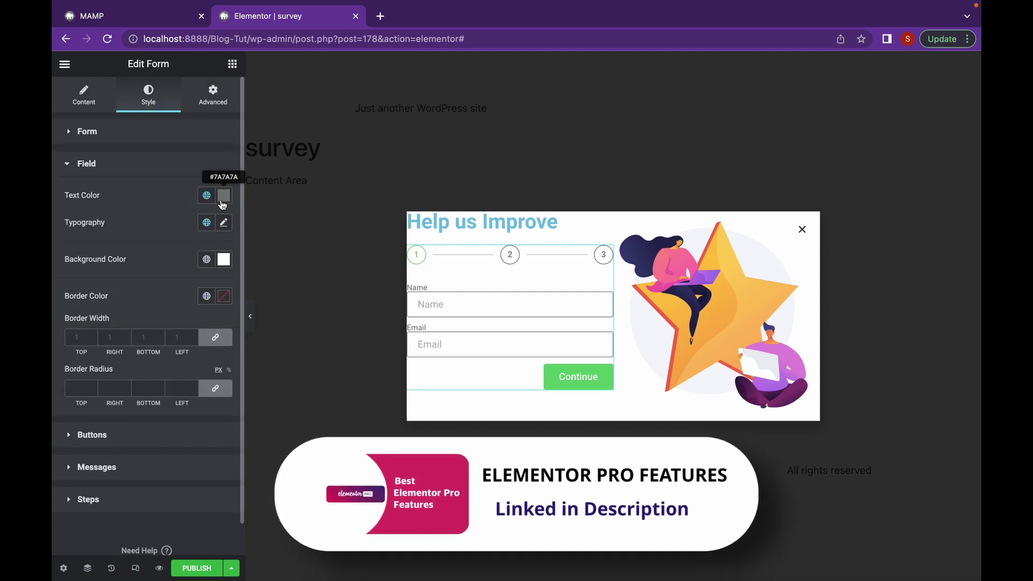
{"action": "left_click", "coordinate": [87, 385]}
{"action": "type", "text": "30"}
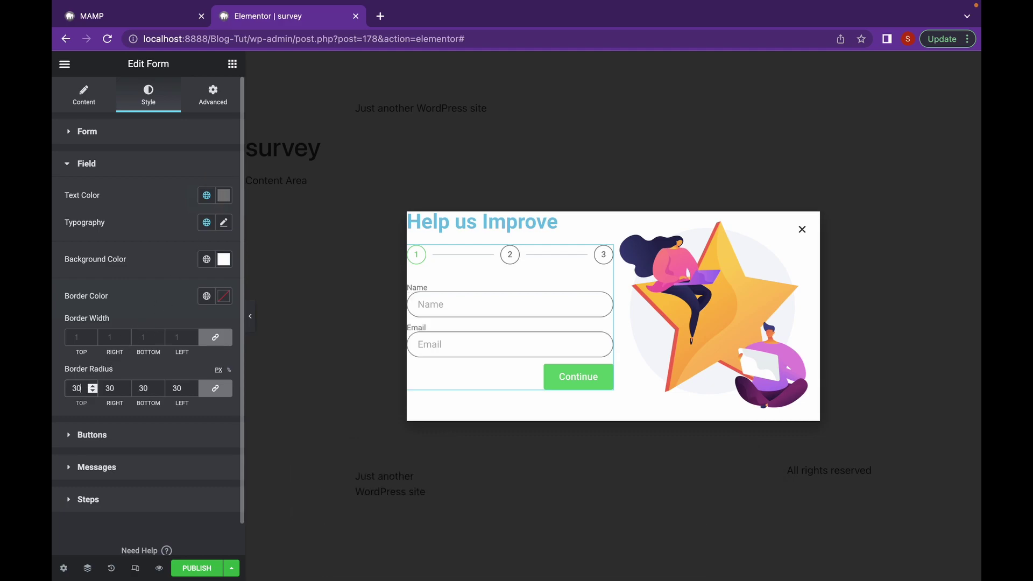
Give the Continue button a coral #FF7D65 background and a 30 px border radius
{"action": "left_click", "coordinate": [96, 435]}
{"action": "left_click", "coordinate": [224, 326]}
{"action": "left_click_drag", "start_coordinate": [128, 492], "coordinate": [78, 492]}
{"action": "left_click_drag", "start_coordinate": [157, 392], "coordinate": [165, 367]}
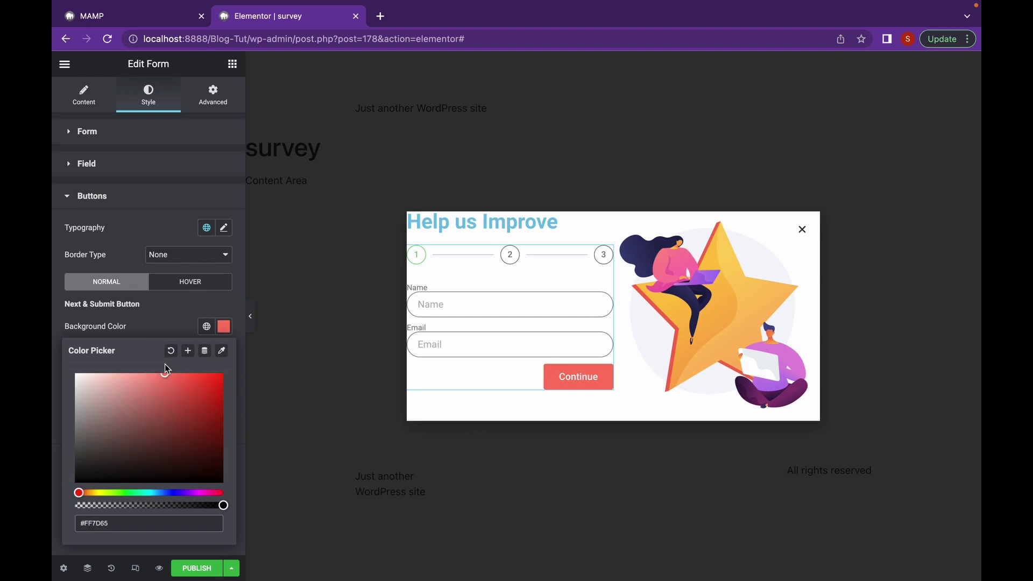
{"action": "left_click", "coordinate": [168, 325]}
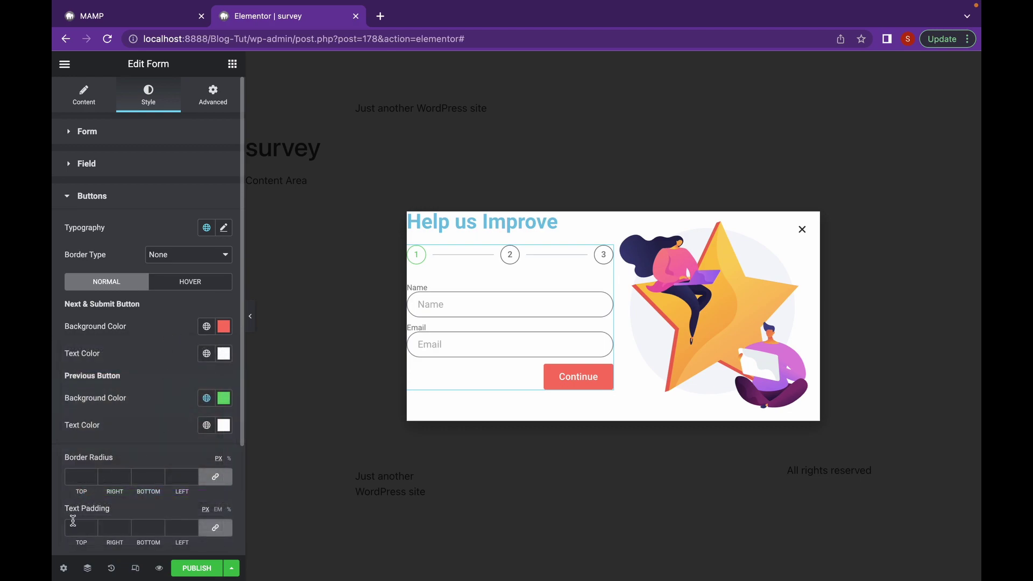
{"action": "left_click", "coordinate": [86, 477]}
{"action": "type", "text": "30"}
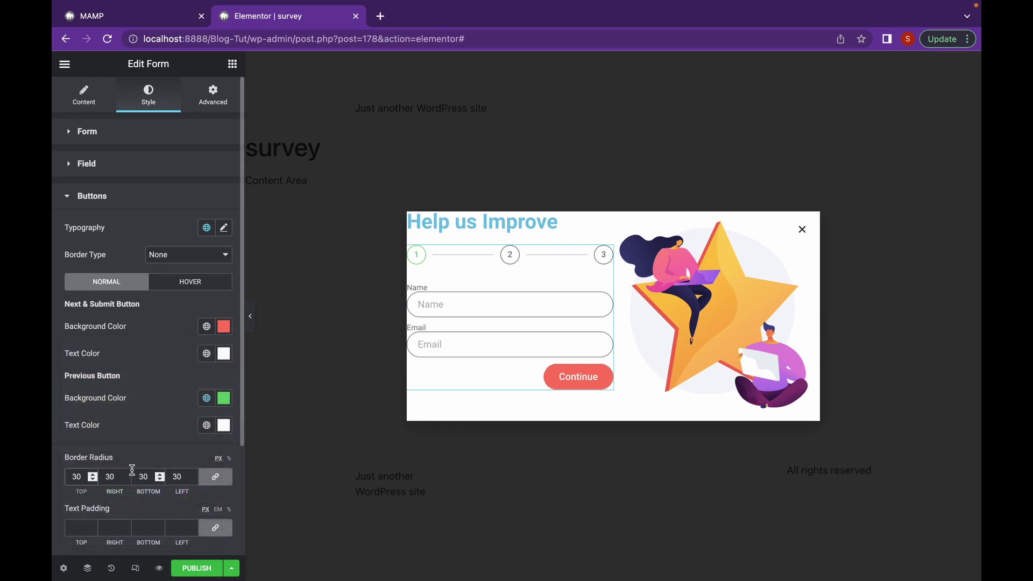
{"action": "left_click", "coordinate": [125, 197]}
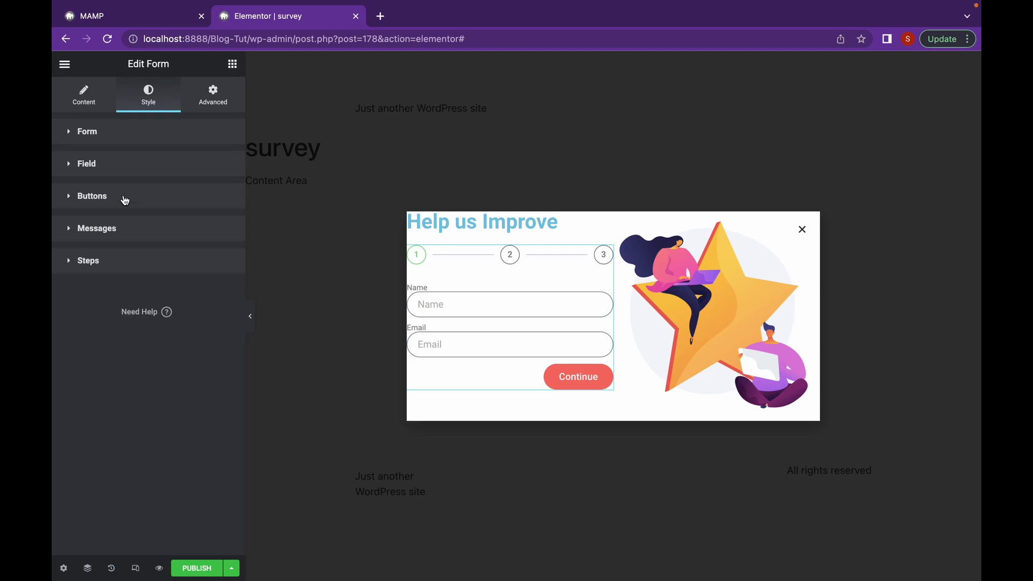
Shorten and thicken the divider lines between the step indicators
{"action": "left_click", "coordinate": [126, 231]}
{"action": "left_click", "coordinate": [155, 384]}
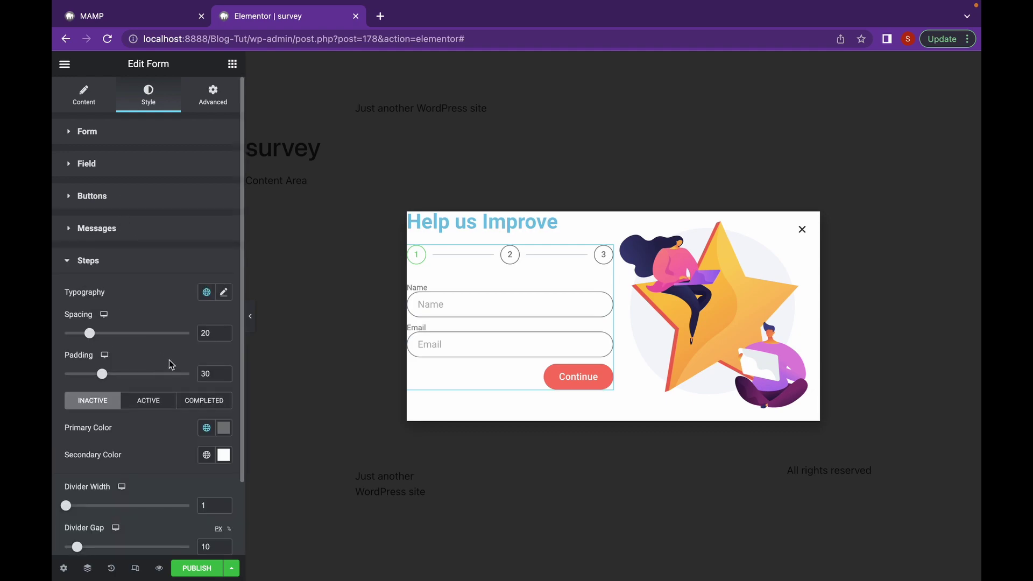
{"action": "scroll", "coordinate": [169, 363], "scroll_direction": "down", "scroll_amount": 2}
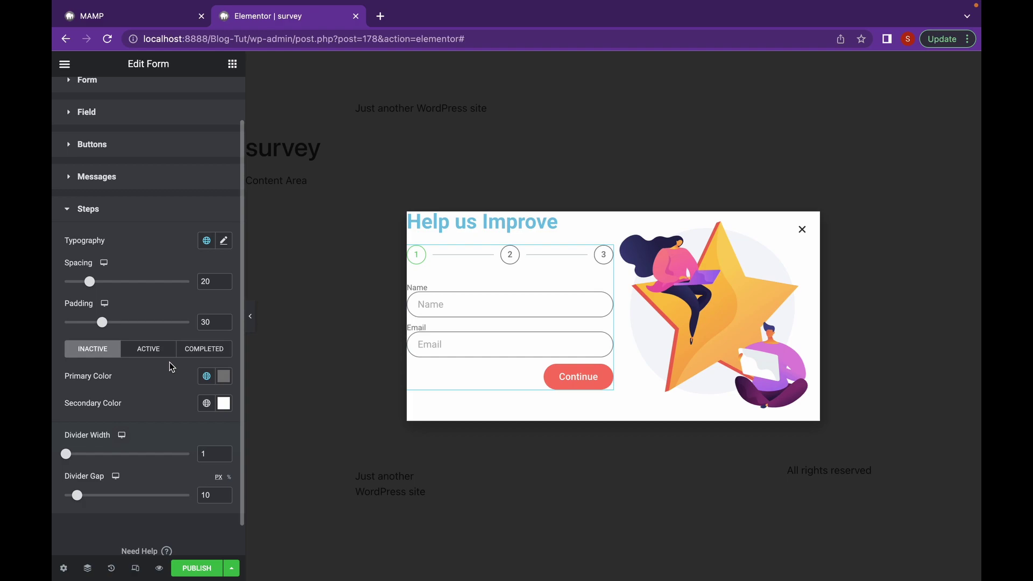
{"action": "scroll", "coordinate": [170, 362], "scroll_direction": "down", "scroll_amount": 1}
{"action": "scroll", "coordinate": [170, 363], "scroll_direction": "down", "scroll_amount": 1}
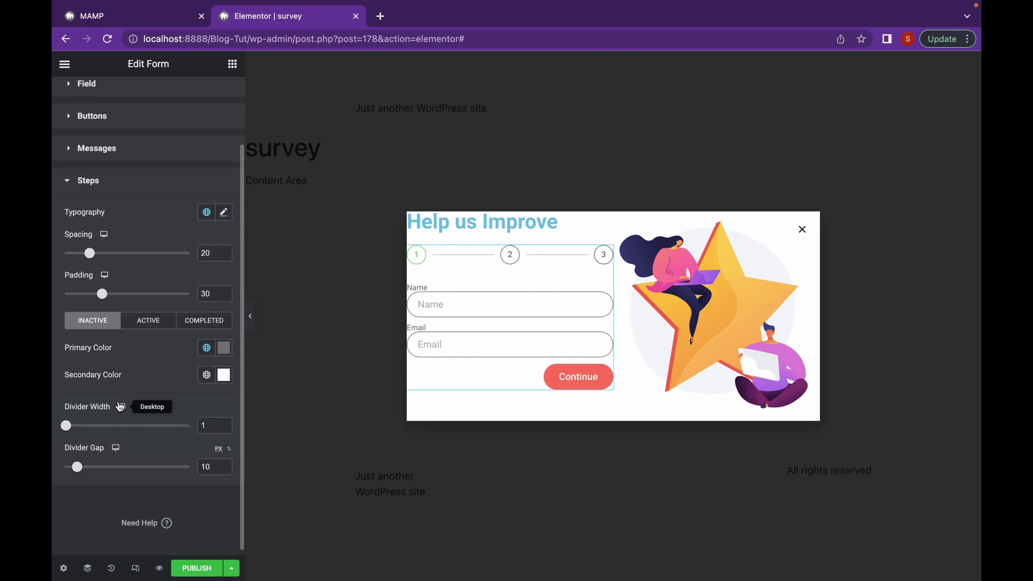
{"action": "left_click_drag", "start_coordinate": [77, 466], "coordinate": [91, 471]}
{"action": "left_click_drag", "start_coordinate": [69, 429], "coordinate": [70, 426]}
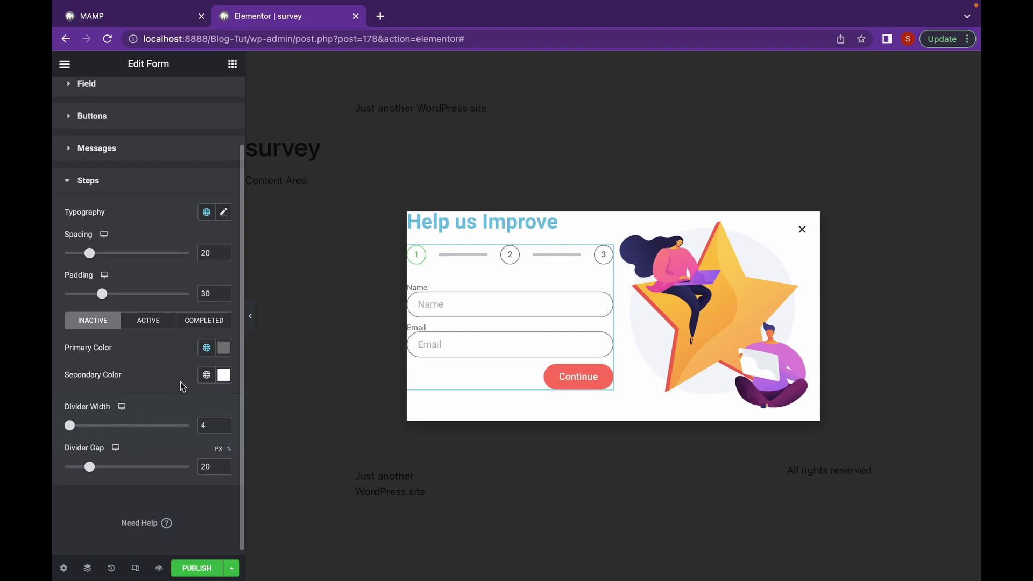
Set the active step's primary colour to salmon
{"action": "left_click", "coordinate": [151, 331]}
{"action": "left_click", "coordinate": [224, 347]}
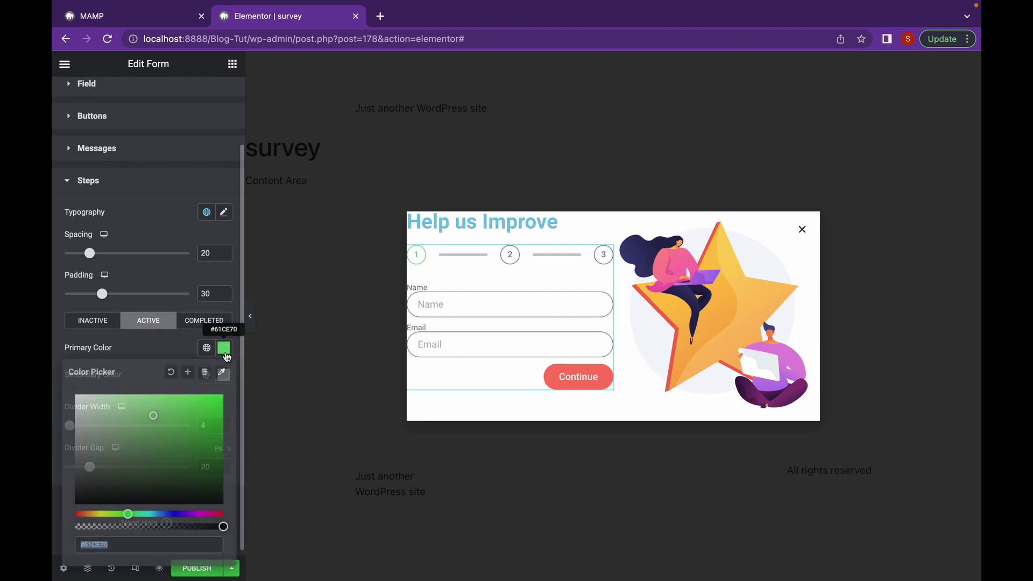
{"action": "left_click_drag", "start_coordinate": [127, 512], "coordinate": [81, 514]}
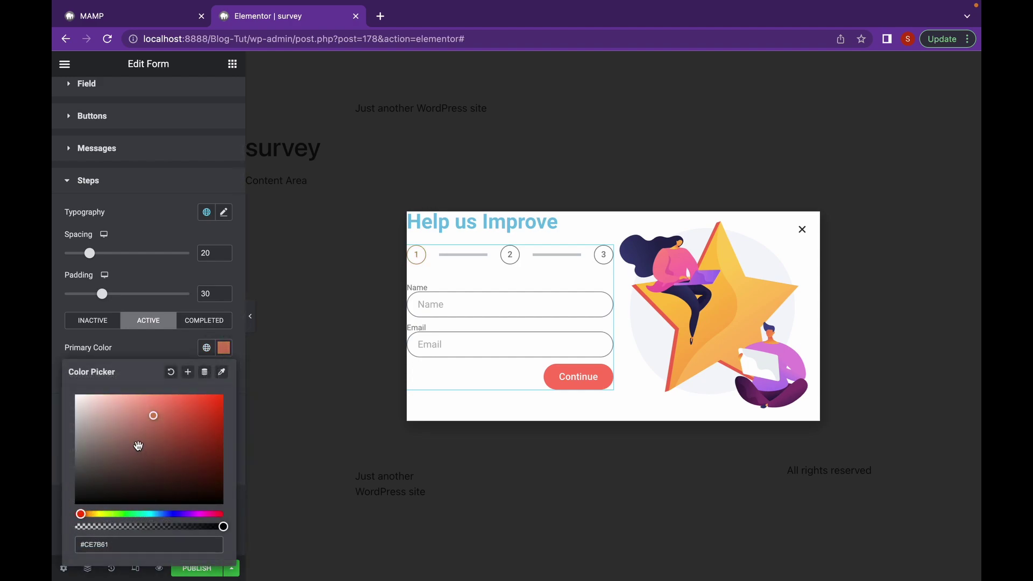
{"action": "left_click_drag", "start_coordinate": [142, 418], "coordinate": [156, 398]}
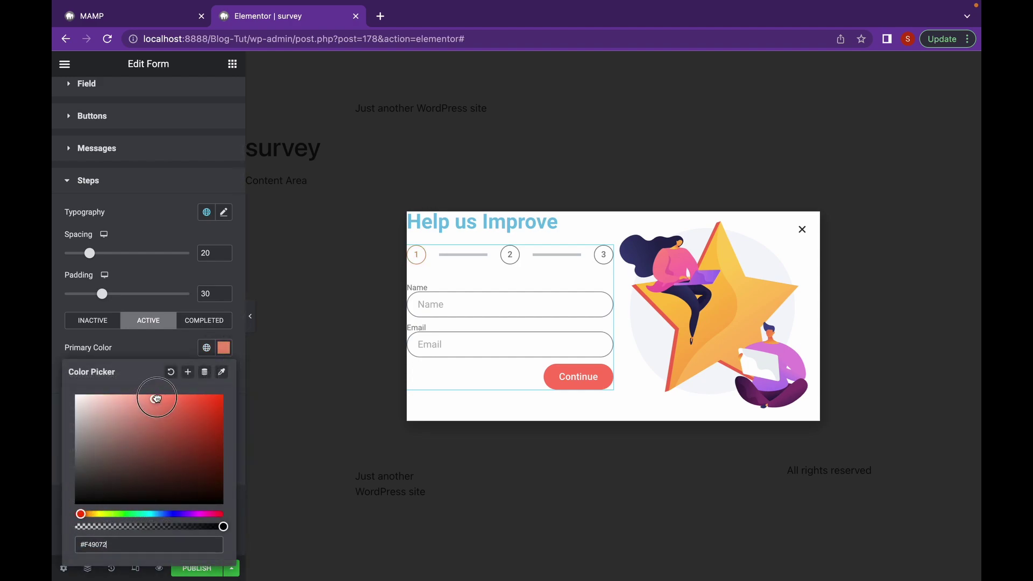
{"action": "left_click", "coordinate": [164, 340]}
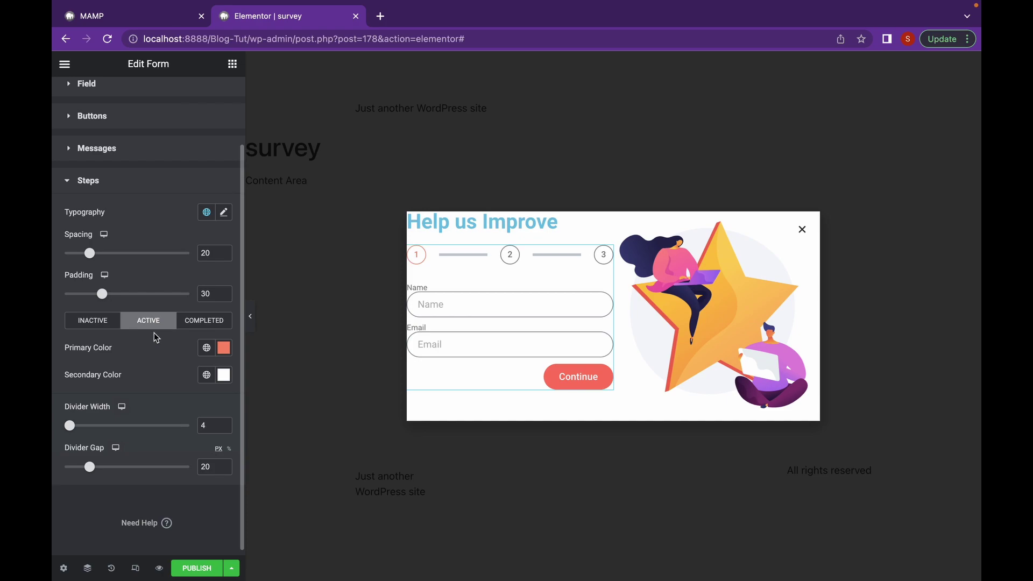
Set the form's label spacing to 8 px
{"action": "scroll", "coordinate": [131, 131], "scroll_direction": "up", "scroll_amount": 3}
{"action": "left_click", "coordinate": [131, 142]}
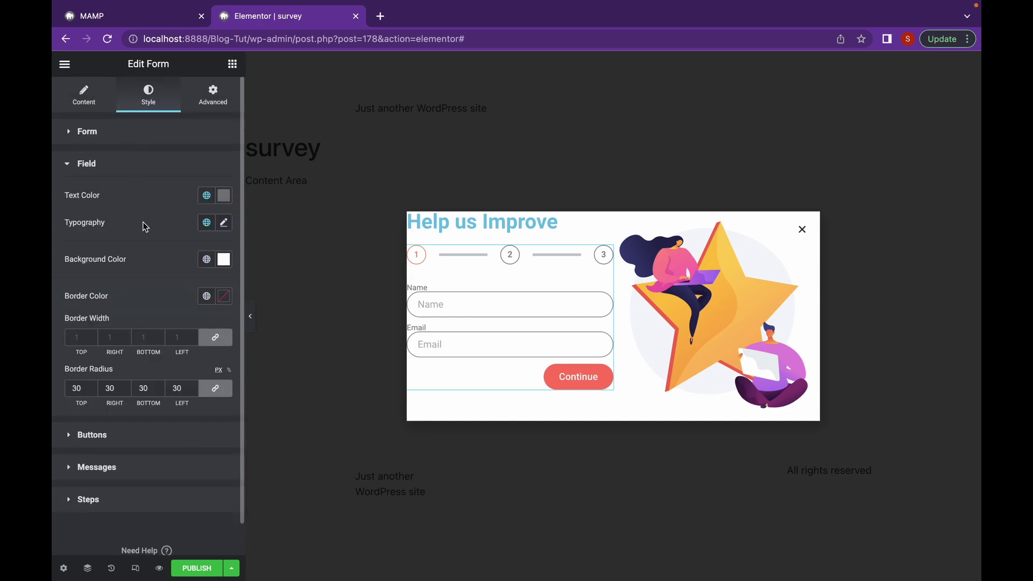
{"action": "left_click", "coordinate": [161, 142]}
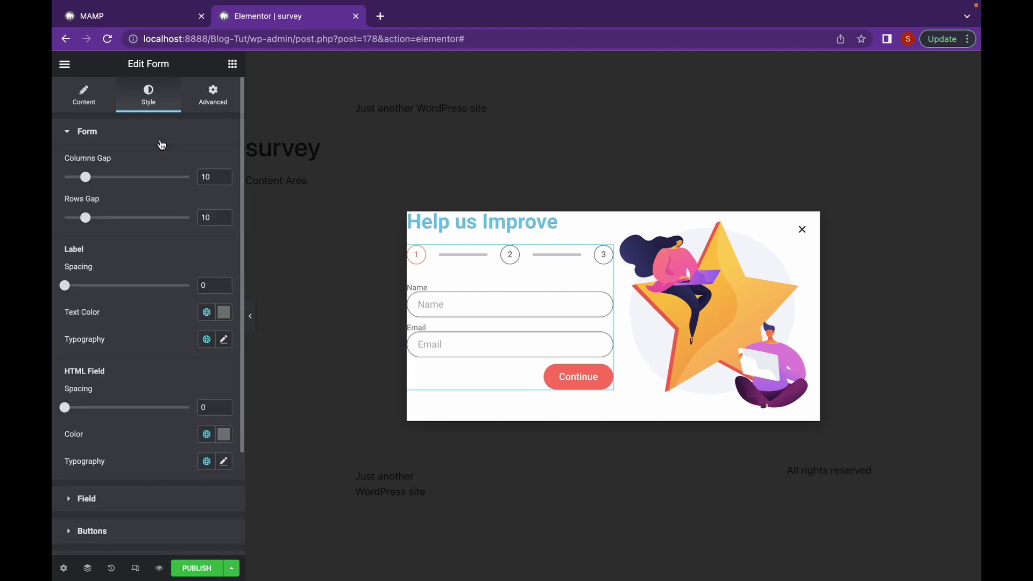
{"action": "left_click_drag", "start_coordinate": [65, 286], "coordinate": [80, 288]}
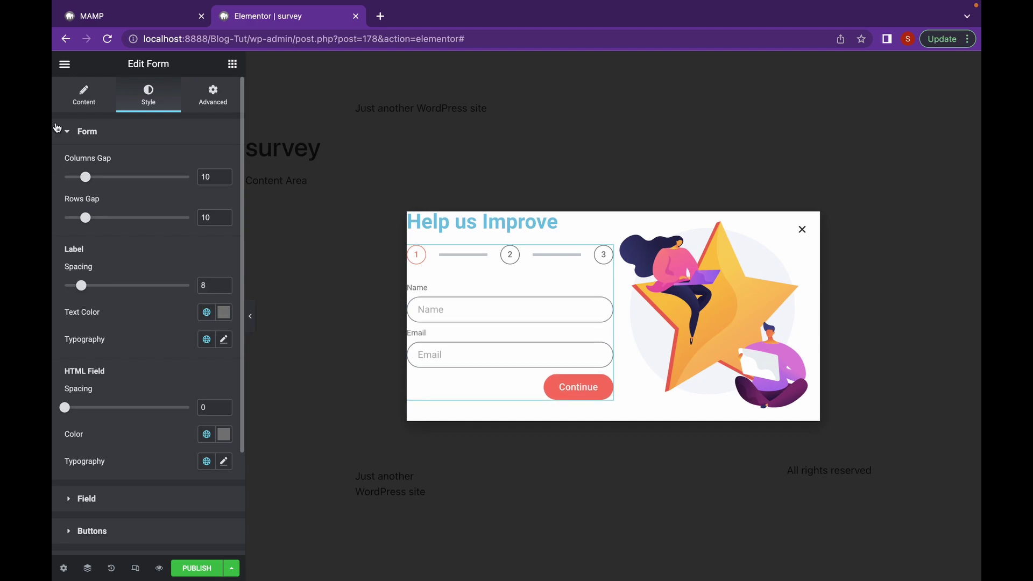
{"action": "left_click", "coordinate": [85, 107]}
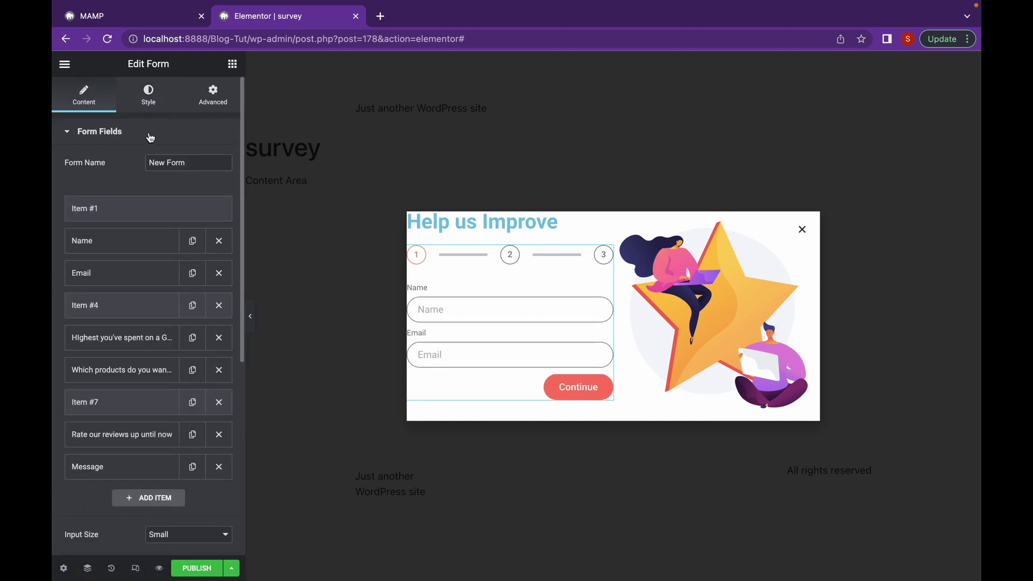
Select the Help us Improve heading and look through its Style and Advanced settings
{"action": "left_click", "coordinate": [557, 222]}
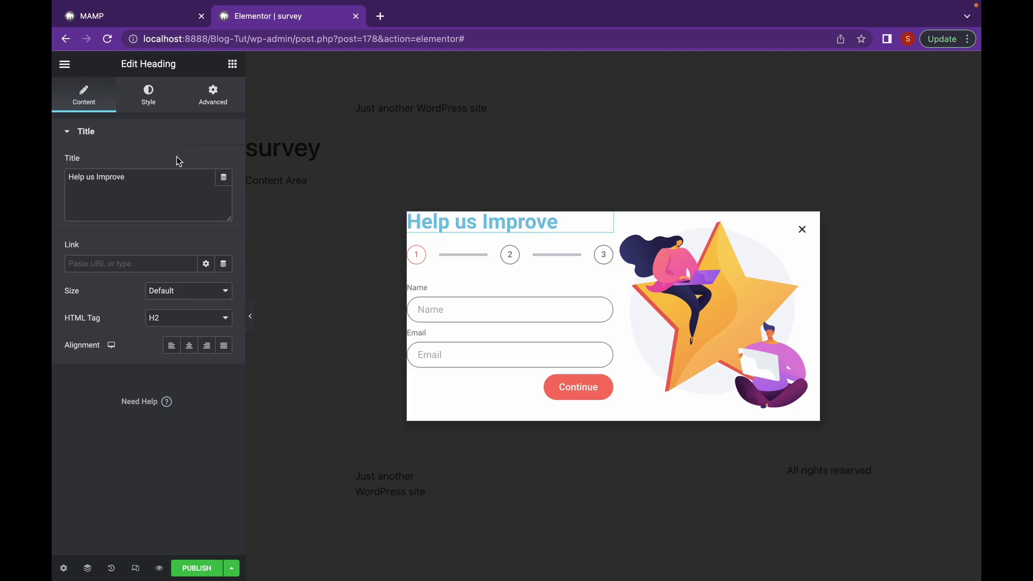
{"action": "left_click", "coordinate": [151, 100]}
{"action": "left_click", "coordinate": [206, 101]}
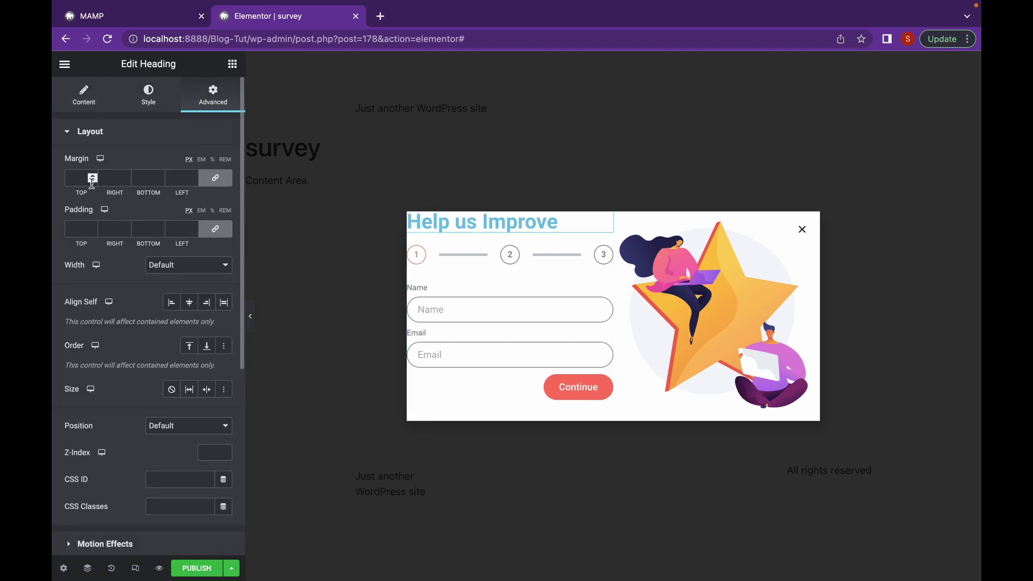
{"action": "left_click", "coordinate": [87, 107]}
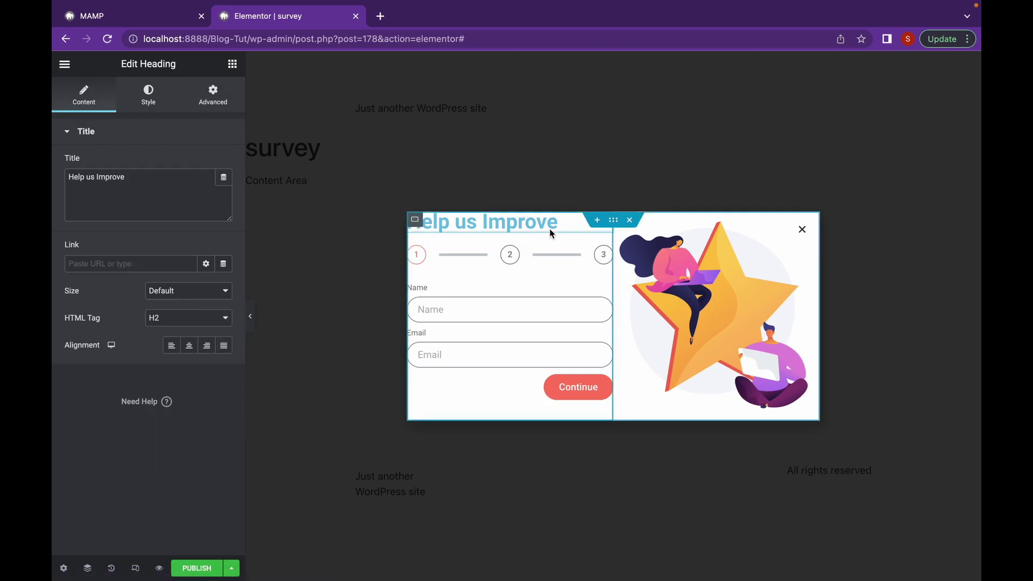
Center the heading's container items on both axes and set its minimum height to 60
{"action": "left_click", "coordinate": [414, 219]}
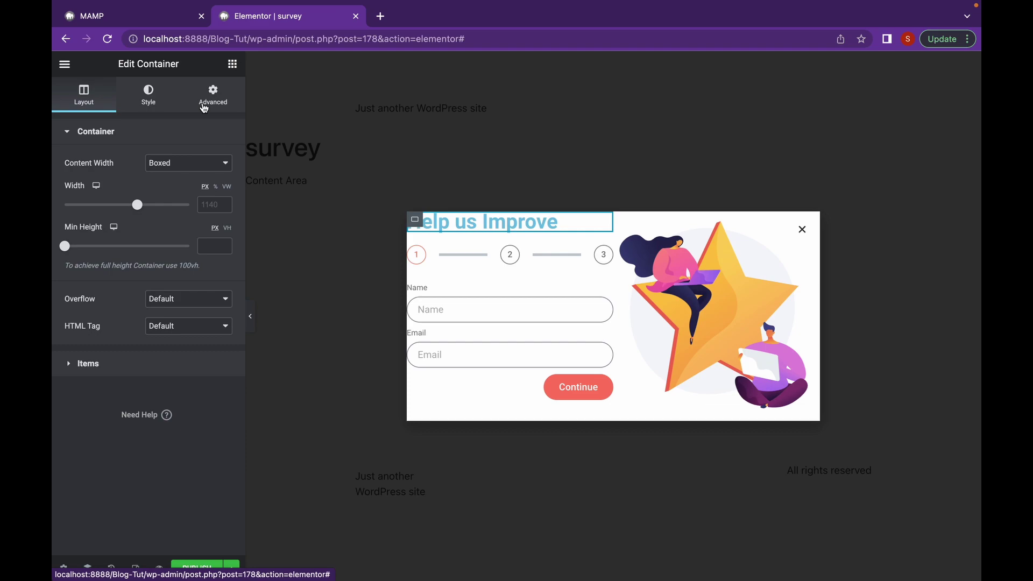
{"action": "left_click", "coordinate": [123, 364]}
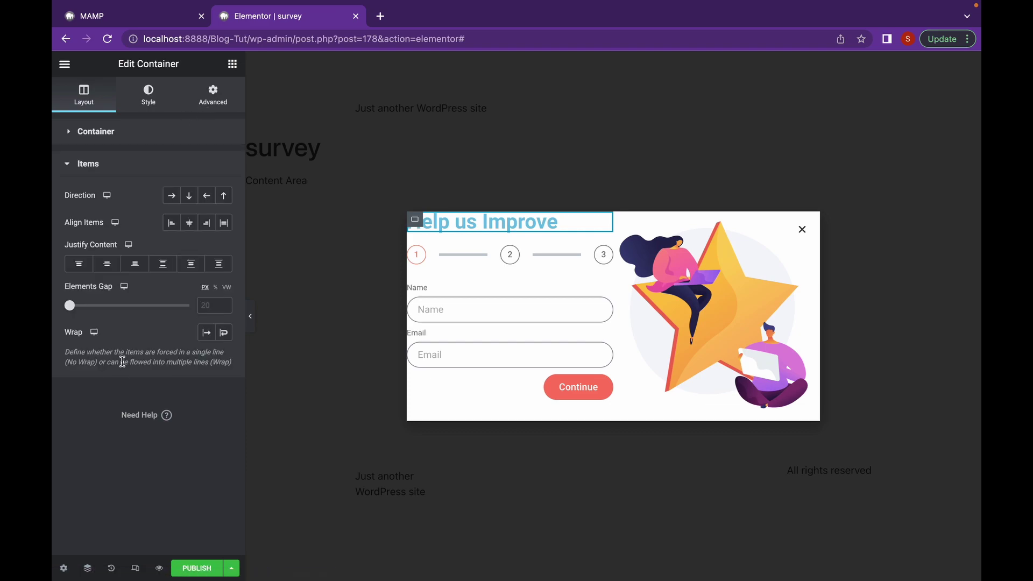
{"action": "left_click", "coordinate": [188, 228]}
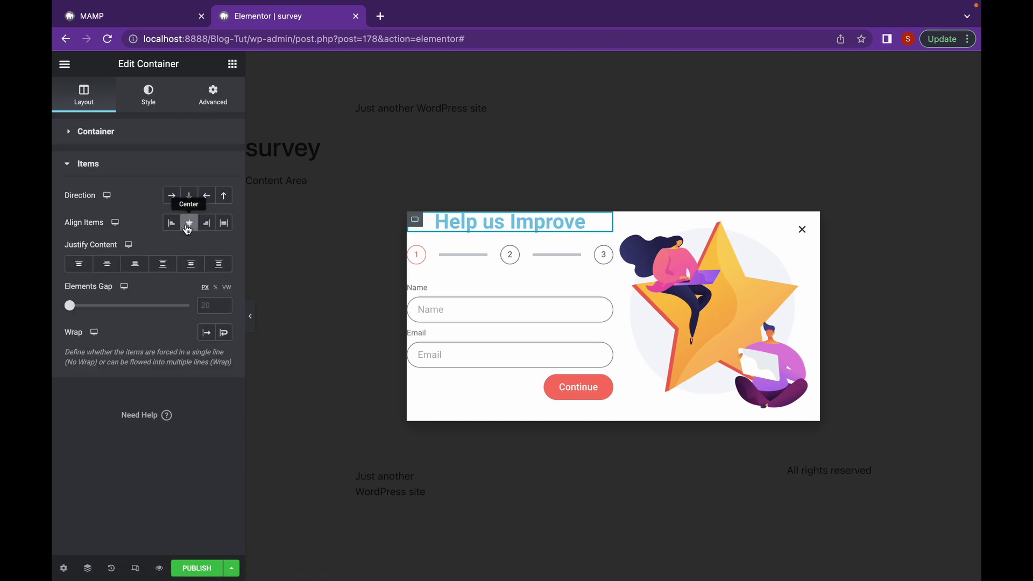
{"action": "left_click", "coordinate": [108, 271]}
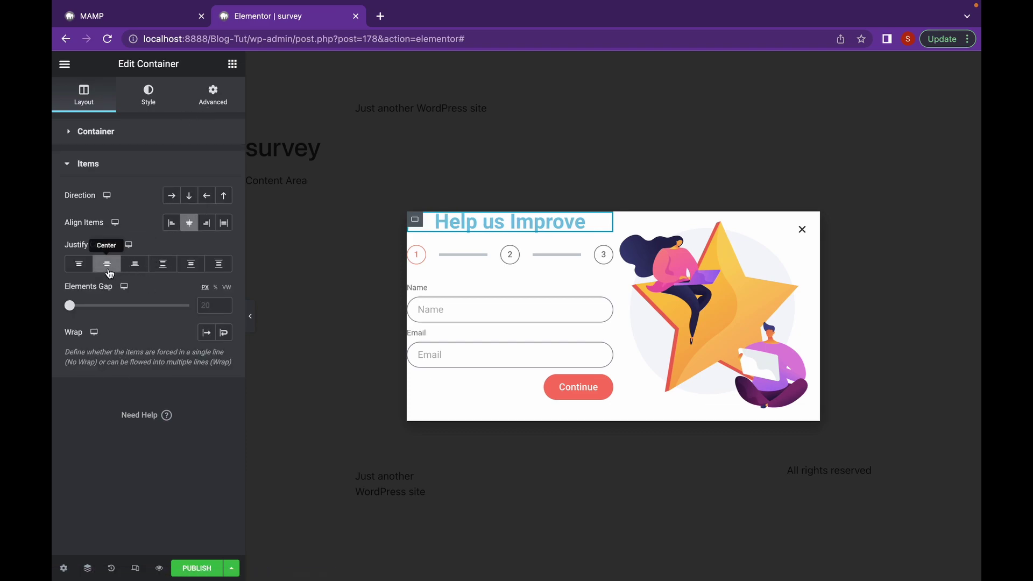
{"action": "left_click", "coordinate": [114, 131]}
{"action": "left_click_drag", "start_coordinate": [65, 245], "coordinate": [70, 246]}
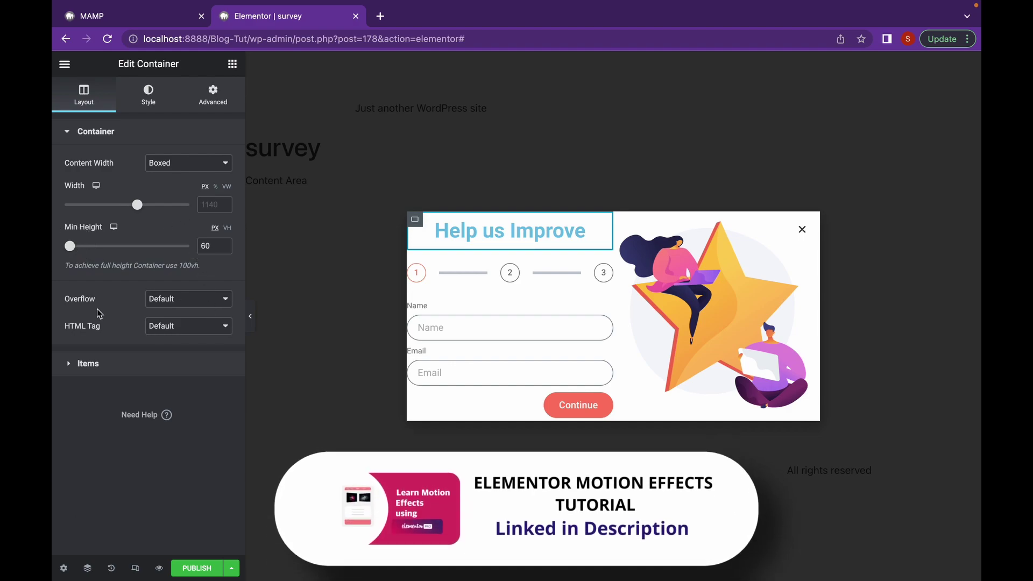
Set the popup height to Custom, about 385 px
{"action": "left_click", "coordinate": [63, 569]}
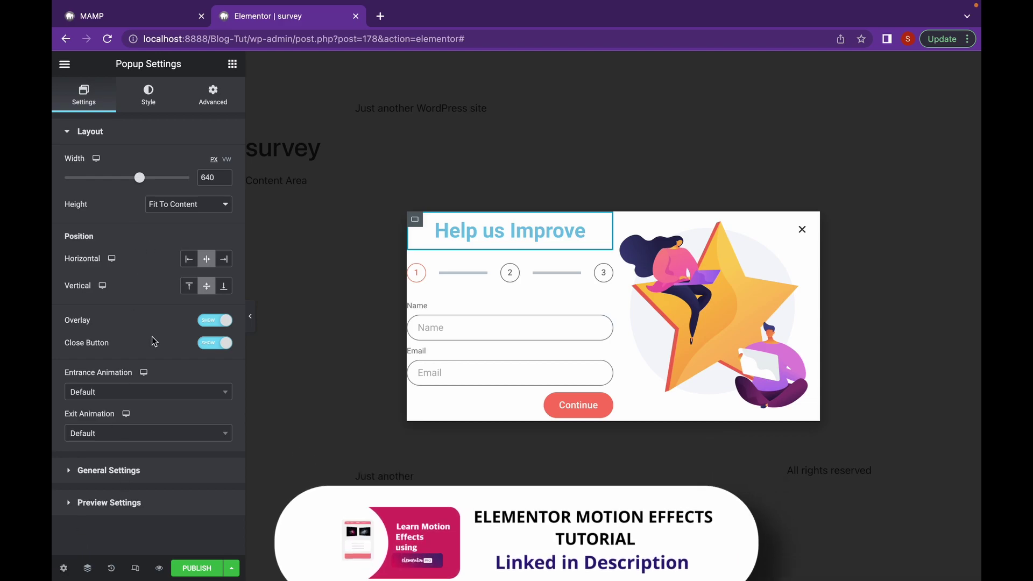
{"action": "left_click", "coordinate": [196, 211]}
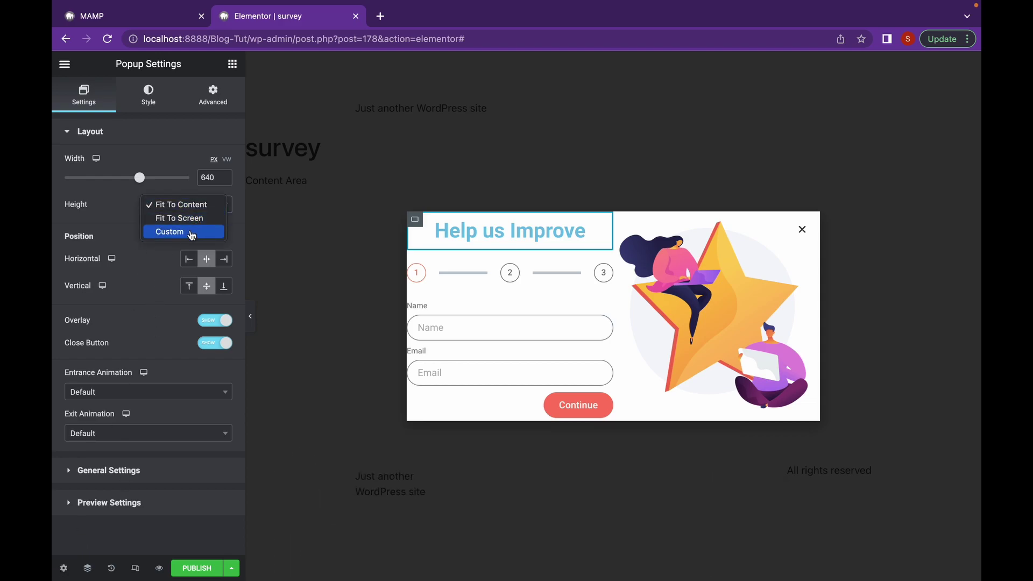
{"action": "left_click", "coordinate": [199, 232]}
{"action": "left_click_drag", "start_coordinate": [104, 246], "coordinate": [105, 246]}
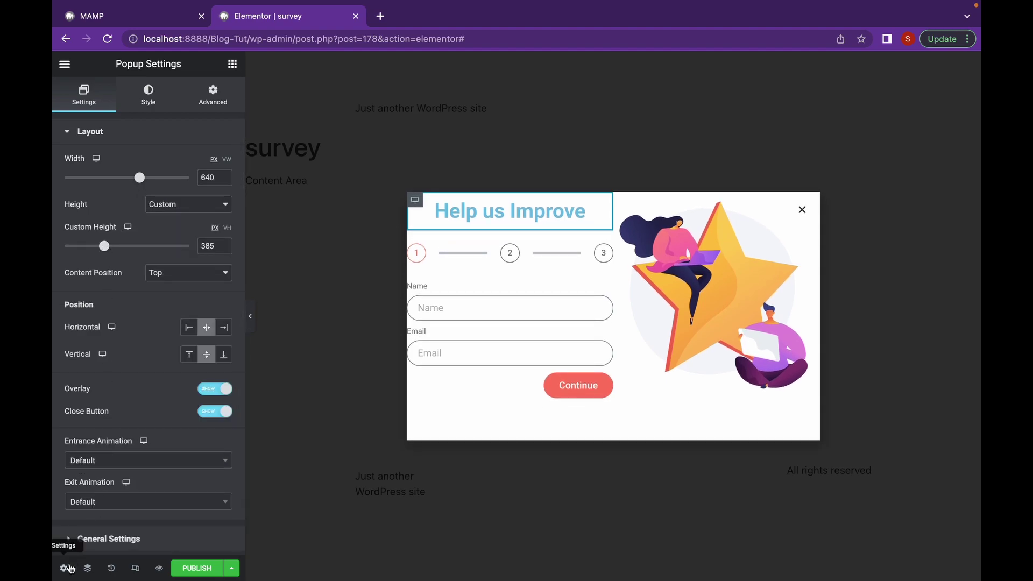
Try end alignment for the heading's container, then keep it centred
{"action": "left_click", "coordinate": [415, 199]}
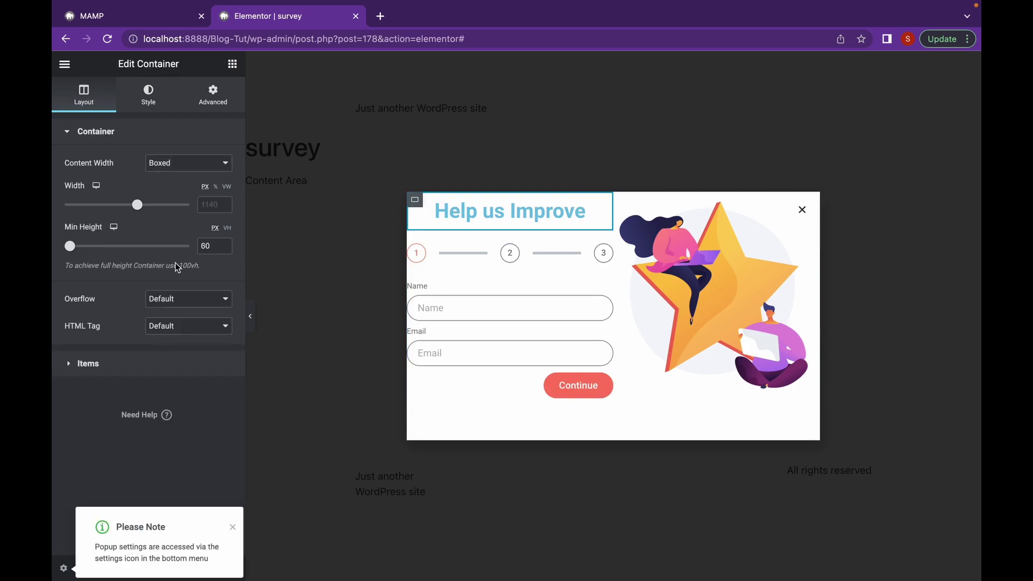
{"action": "left_click", "coordinate": [131, 365]}
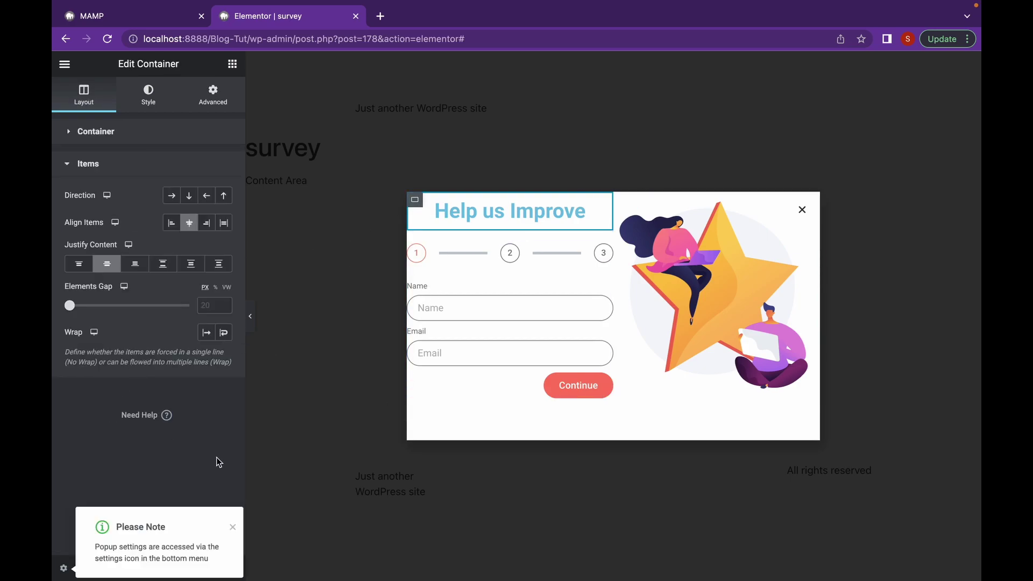
{"action": "left_click", "coordinate": [232, 527]}
{"action": "left_click", "coordinate": [134, 265]}
{"action": "left_click", "coordinate": [106, 269]}
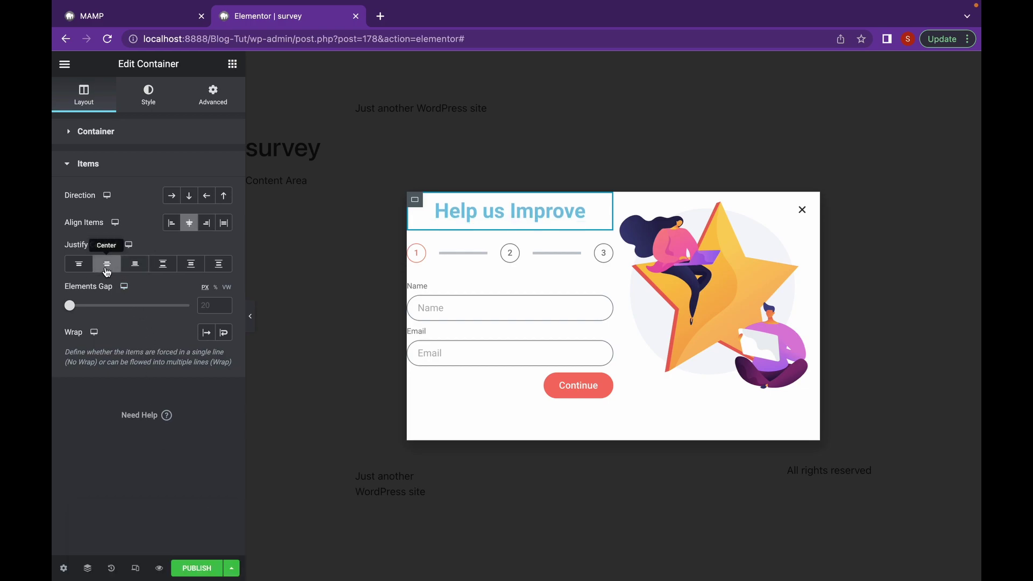
{"action": "left_click", "coordinate": [161, 106]}
Make the Help us Improve heading text black
{"action": "left_click", "coordinate": [454, 209]}
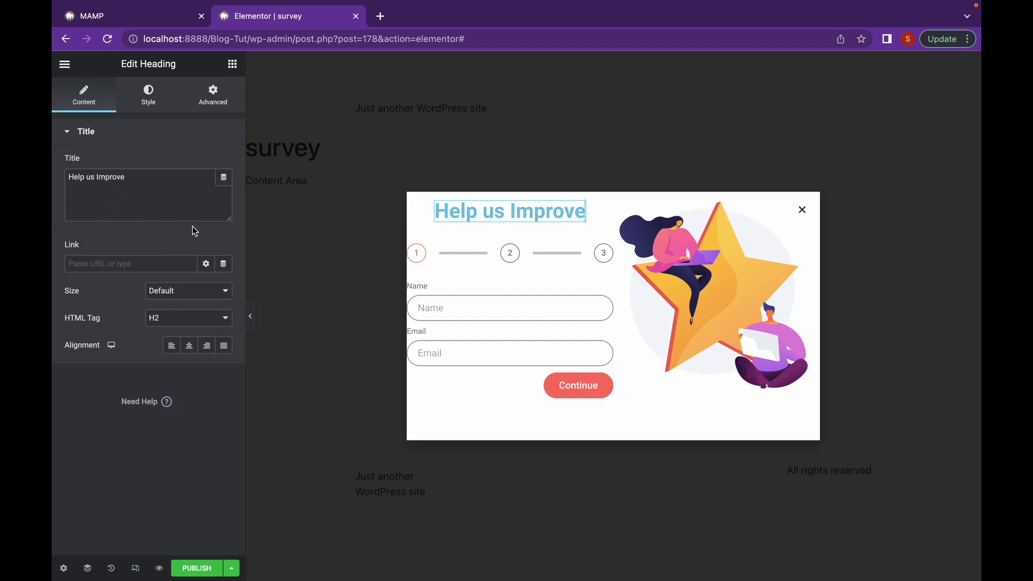
{"action": "left_click", "coordinate": [149, 99]}
{"action": "left_click", "coordinate": [225, 170]}
{"action": "left_click_drag", "start_coordinate": [120, 269], "coordinate": [75, 322]}
{"action": "left_click", "coordinate": [164, 417]}
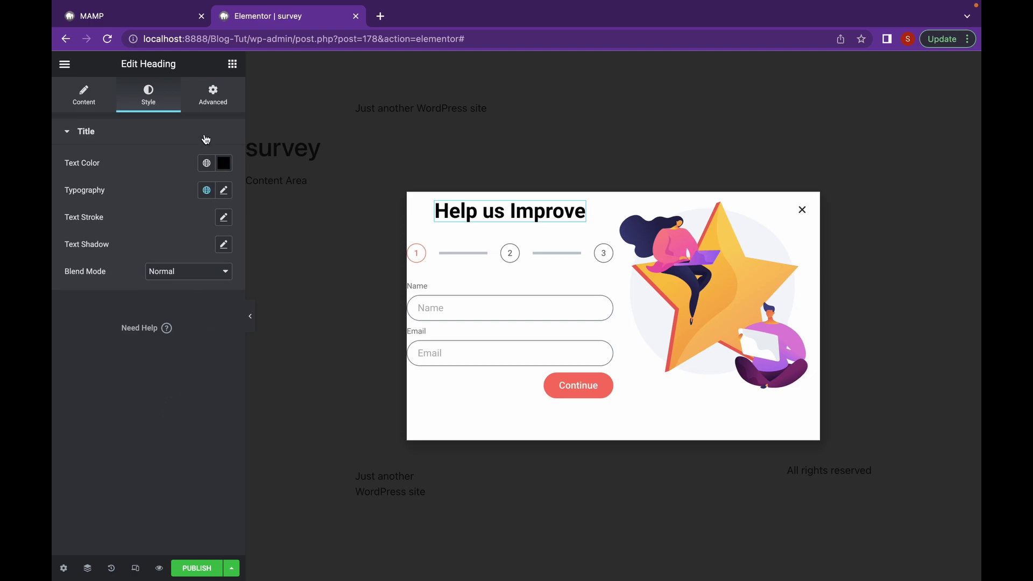
Unlink the heading's margins and set its top margin to 40, then select the Lottie illustration
{"action": "left_click", "coordinate": [213, 93]}
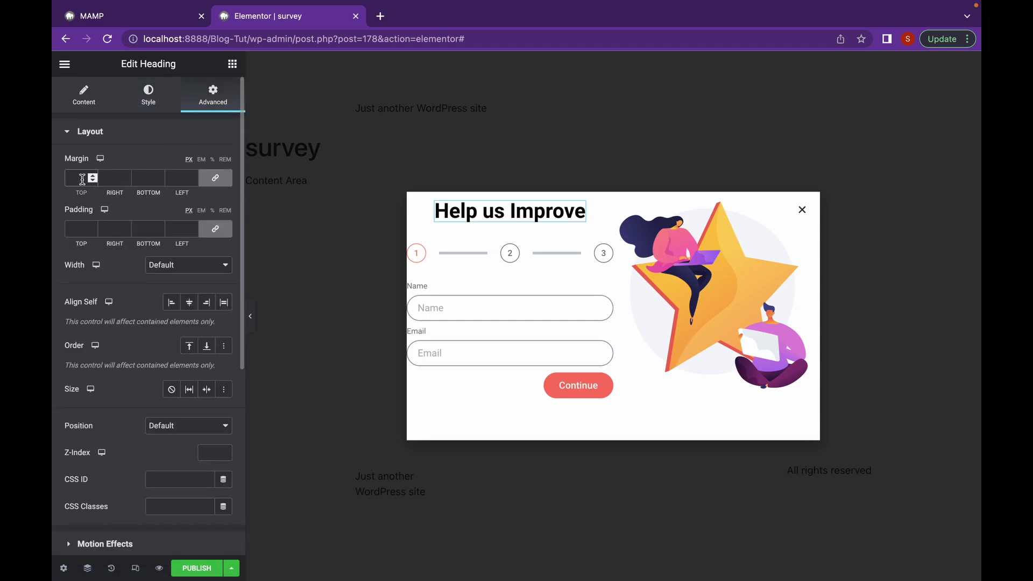
{"action": "left_click", "coordinate": [215, 178]}
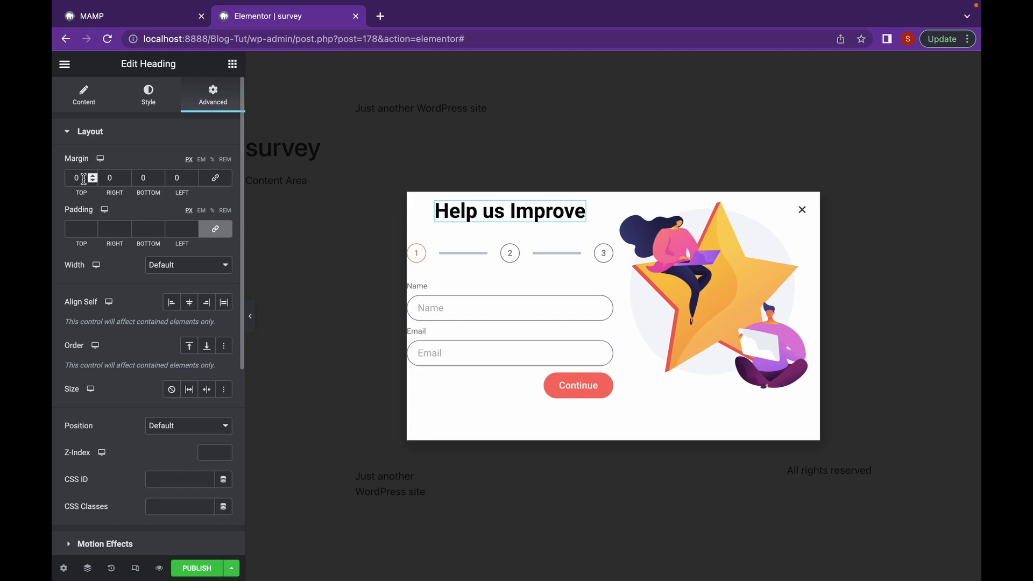
{"action": "left_click", "coordinate": [73, 178]}
{"action": "type", "text": "4"}
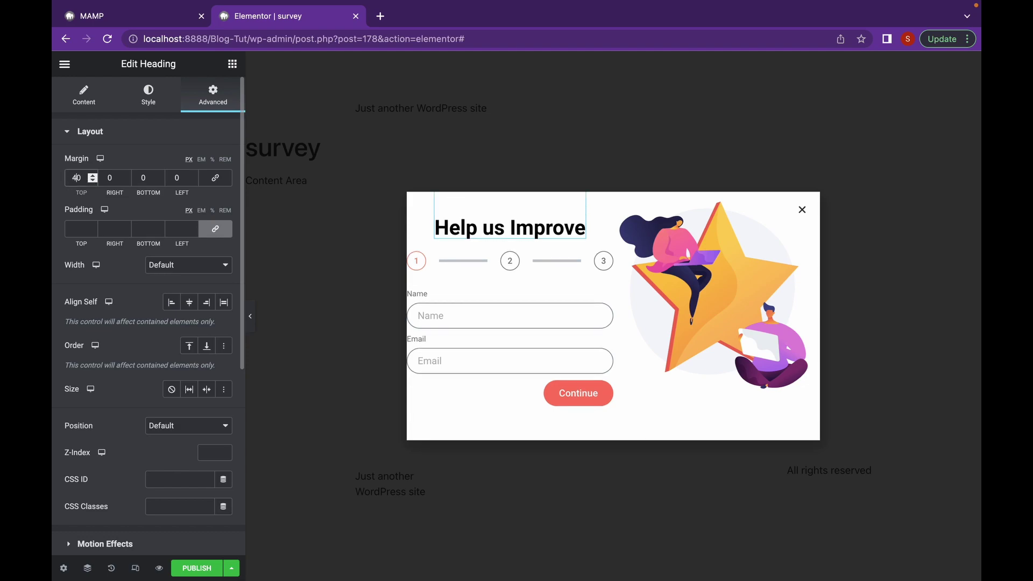
{"action": "left_click", "coordinate": [669, 304]}
{"action": "left_click", "coordinate": [212, 97]}
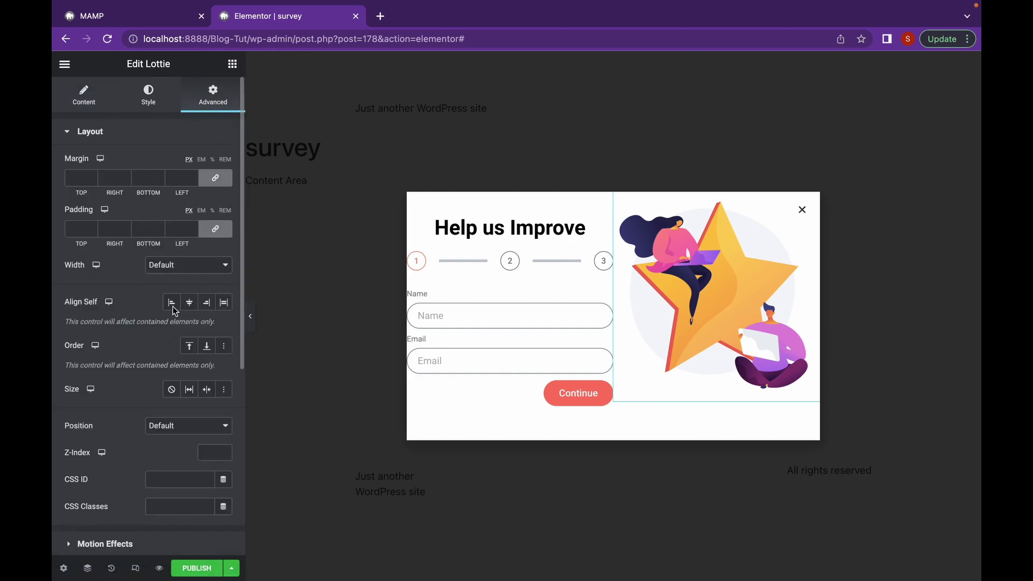
Center the Lottie illustration, set its top margin to 35 and adjust its right margin
{"action": "left_click", "coordinate": [189, 302]}
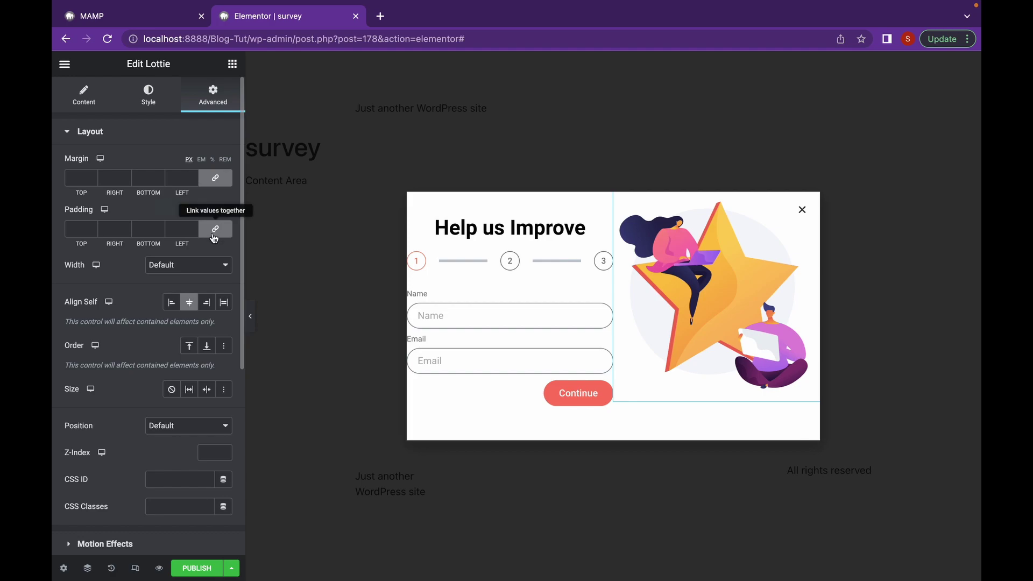
{"action": "left_click", "coordinate": [215, 178]}
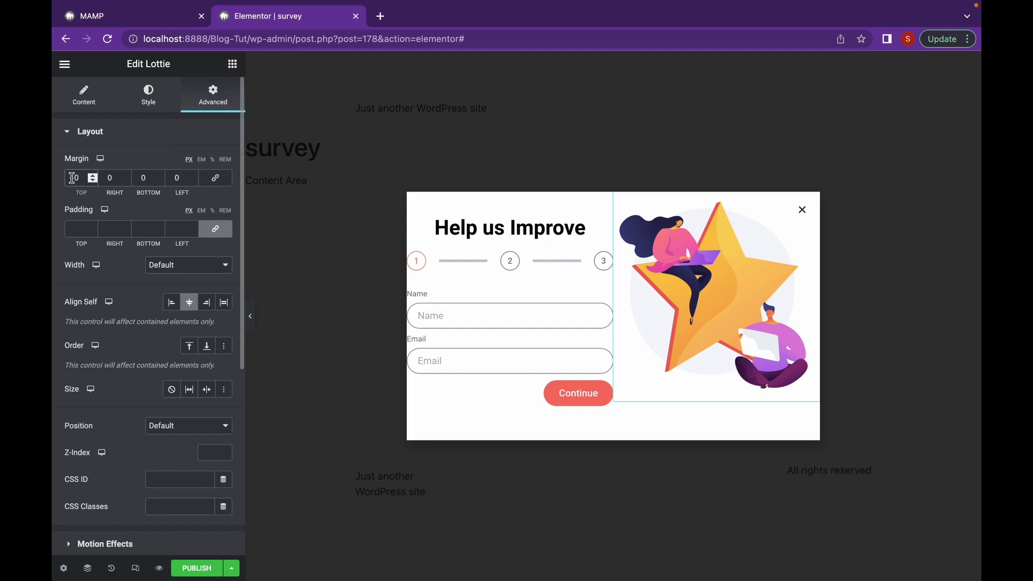
{"action": "left_click", "coordinate": [72, 177]}
{"action": "type", "text": "4"}
{"action": "key", "text": "BackSpace"}
{"action": "type", "text": "35"}
{"action": "key", "text": "BackSpace"}
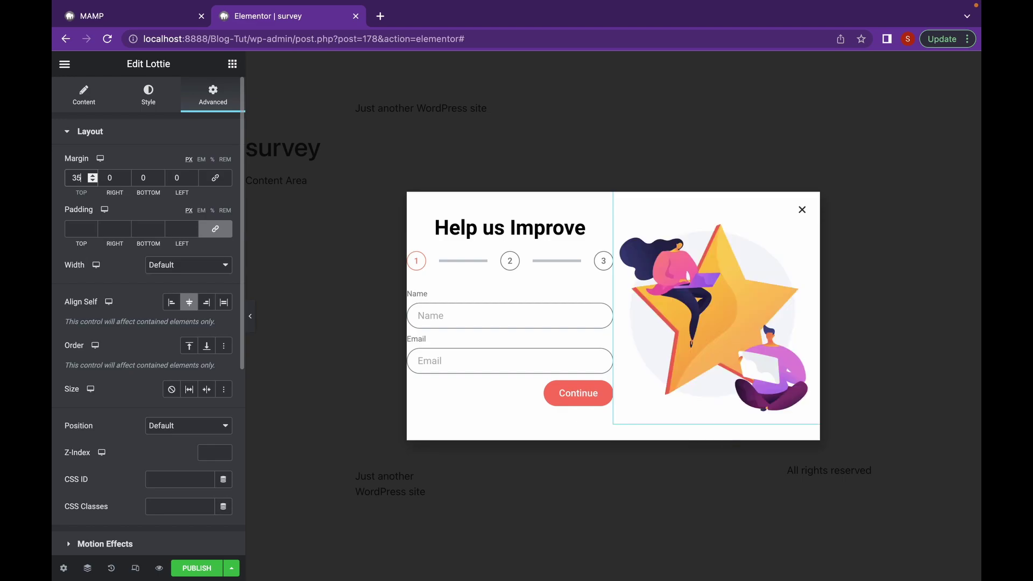
{"action": "left_click", "coordinate": [106, 176]}
{"action": "type", "text": "1"}
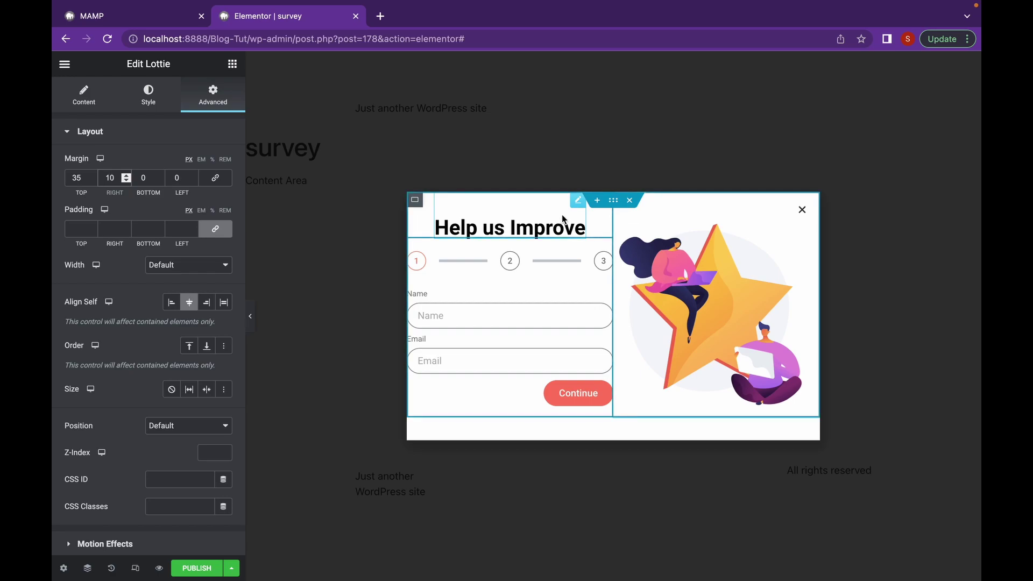
Give the popup's content container 20 px padding on all sides
{"action": "left_click", "coordinate": [613, 200]}
{"action": "left_click", "coordinate": [213, 94]}
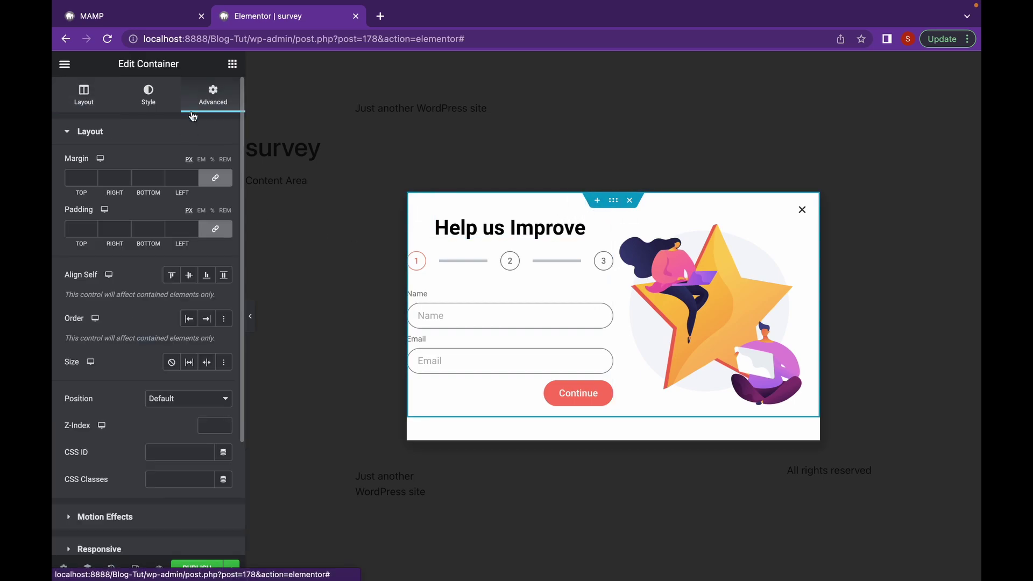
{"action": "left_click", "coordinate": [73, 223]}
{"action": "type", "text": "10"}
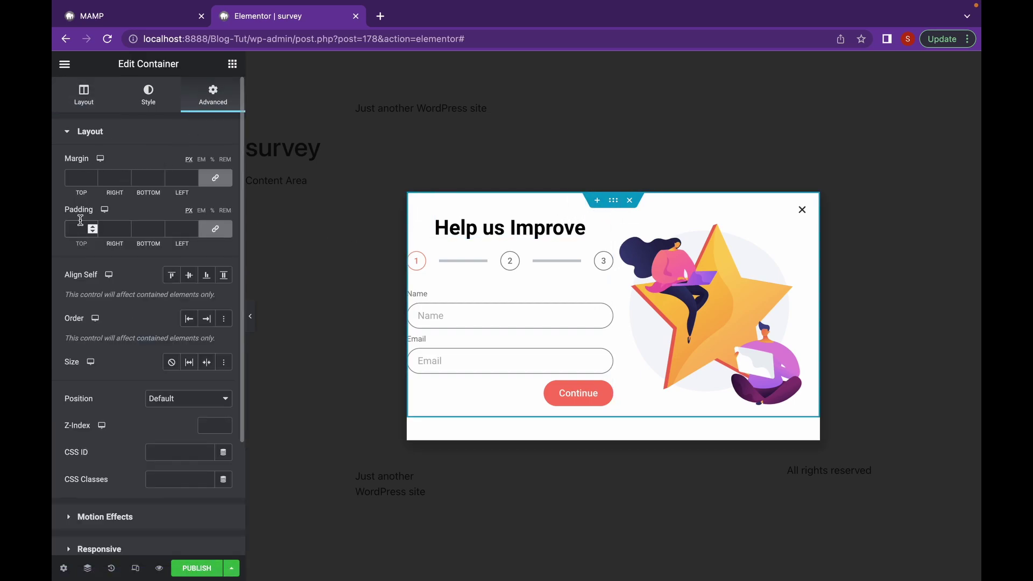
{"action": "key", "text": "BackSpace"}
{"action": "key", "text": "BackSpace"}
{"action": "type", "text": "20"}
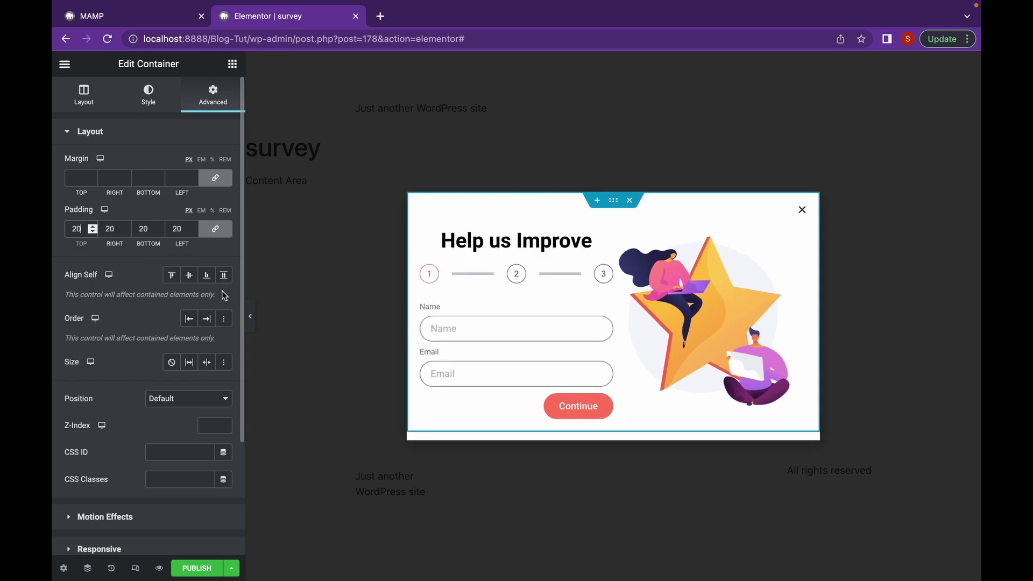
Lower the heading's top margin to 20
{"action": "left_click", "coordinate": [526, 240]}
{"action": "double_click", "coordinate": [72, 178]}
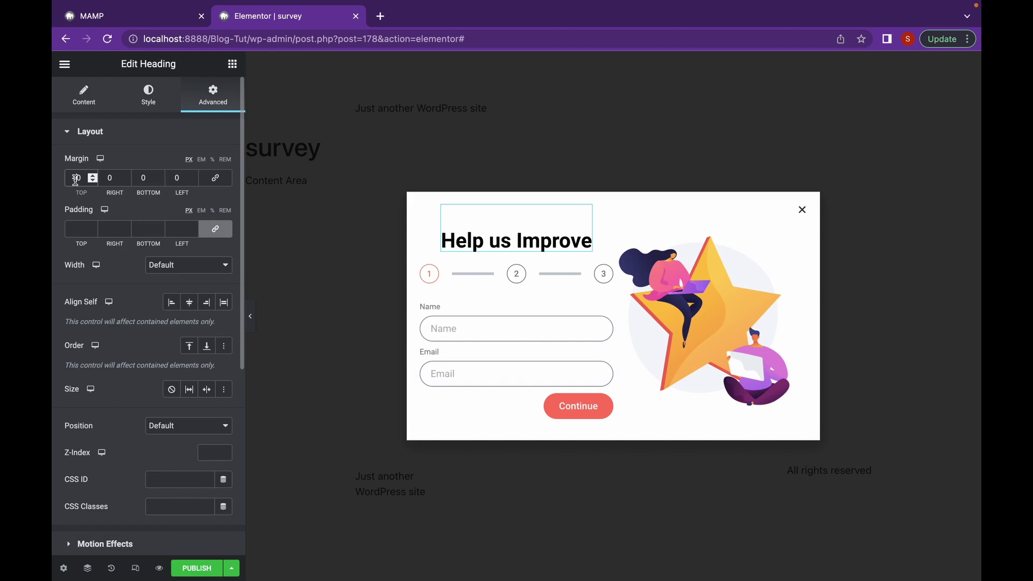
{"action": "type", "text": "20"}
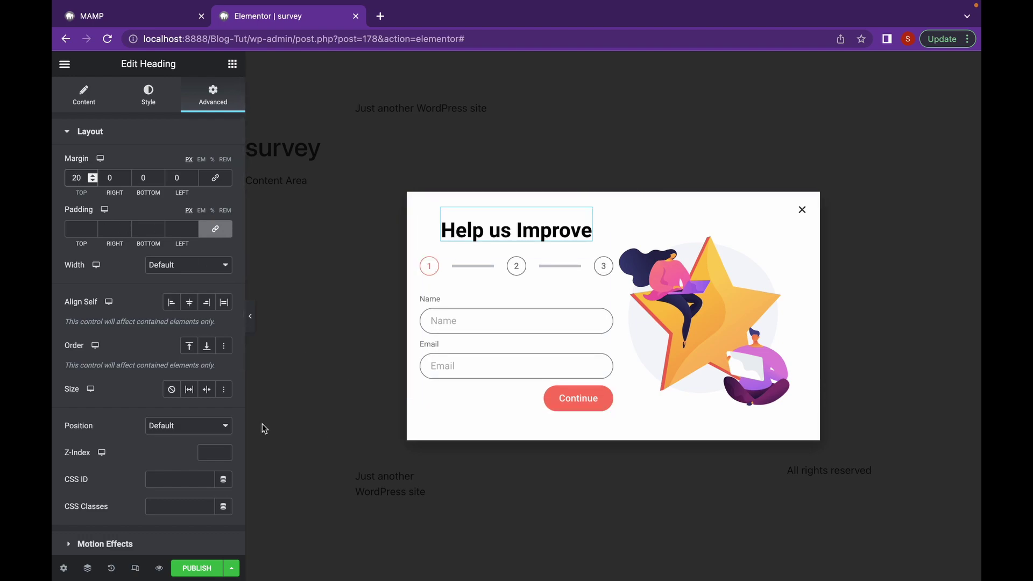
{"action": "left_click", "coordinate": [63, 568]}
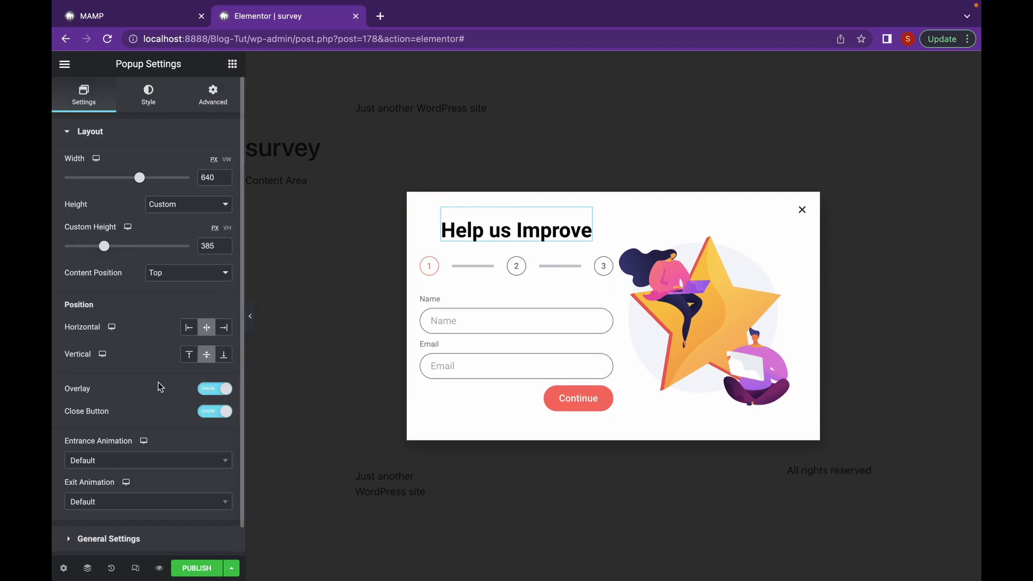
Set the popup's linked border radius to 30 and open a live preview of it
{"action": "scroll", "coordinate": [156, 383], "scroll_direction": "down", "scroll_amount": 2}
{"action": "left_click", "coordinate": [138, 512]}
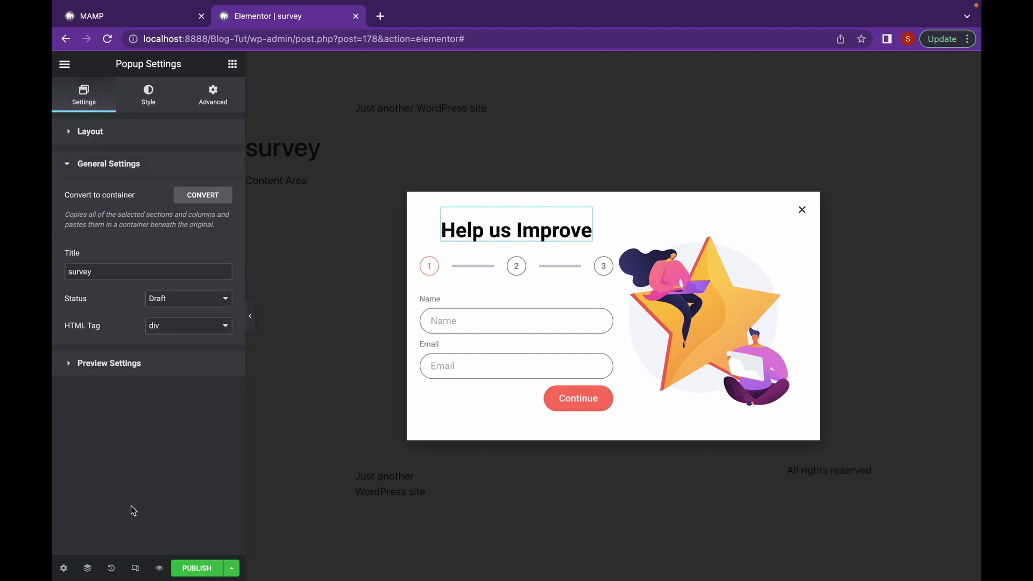
{"action": "left_click", "coordinate": [149, 370]}
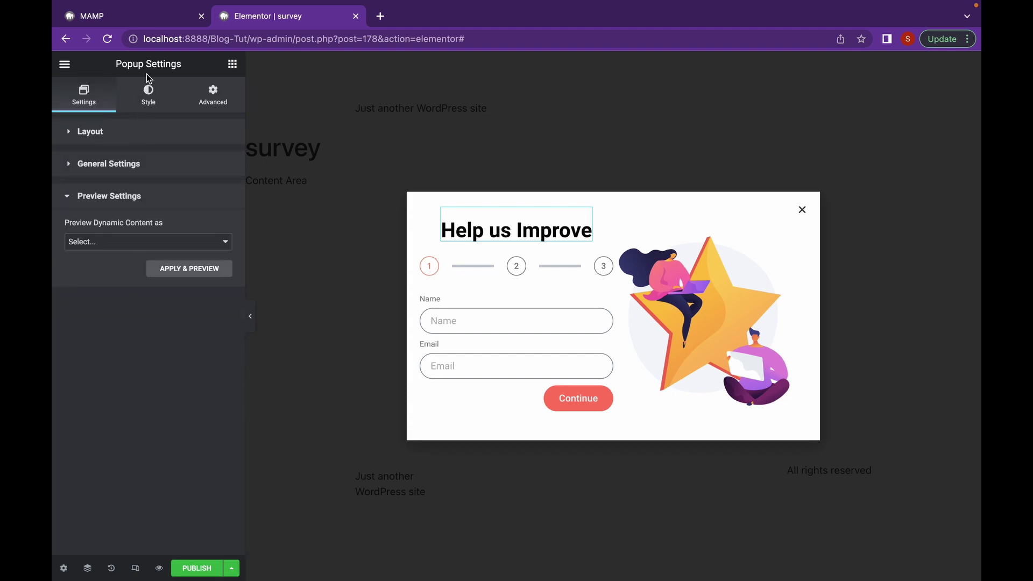
{"action": "left_click", "coordinate": [149, 102]}
{"action": "left_click", "coordinate": [80, 232]}
{"action": "type", "text": "30"}
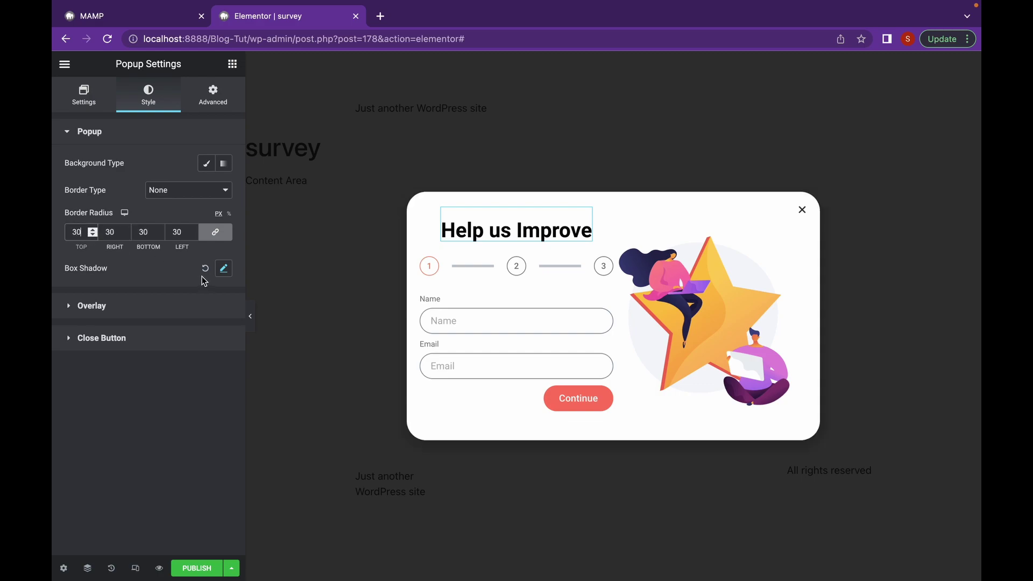
{"action": "left_click", "coordinate": [160, 570]}
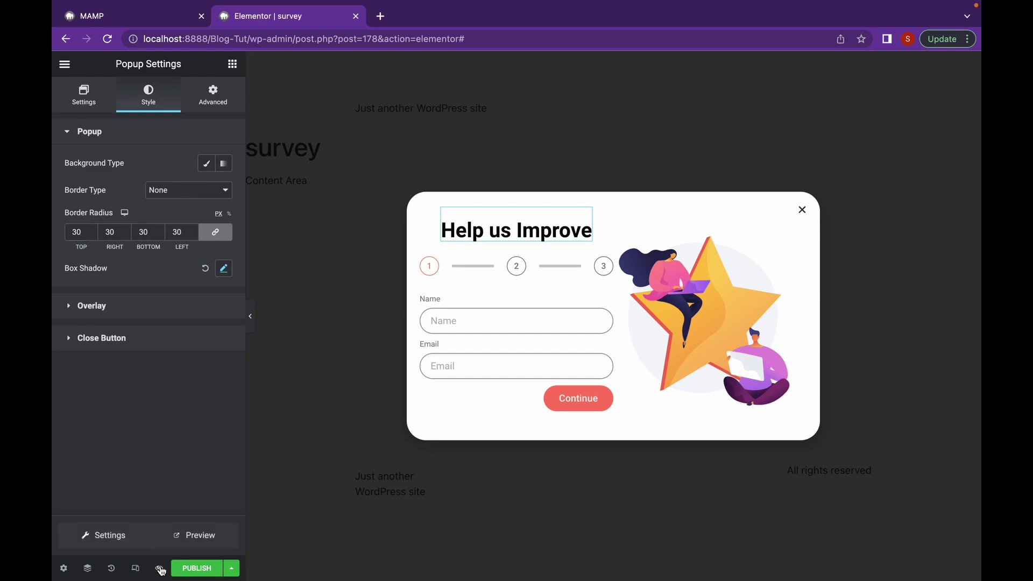
{"action": "left_click", "coordinate": [195, 536]}
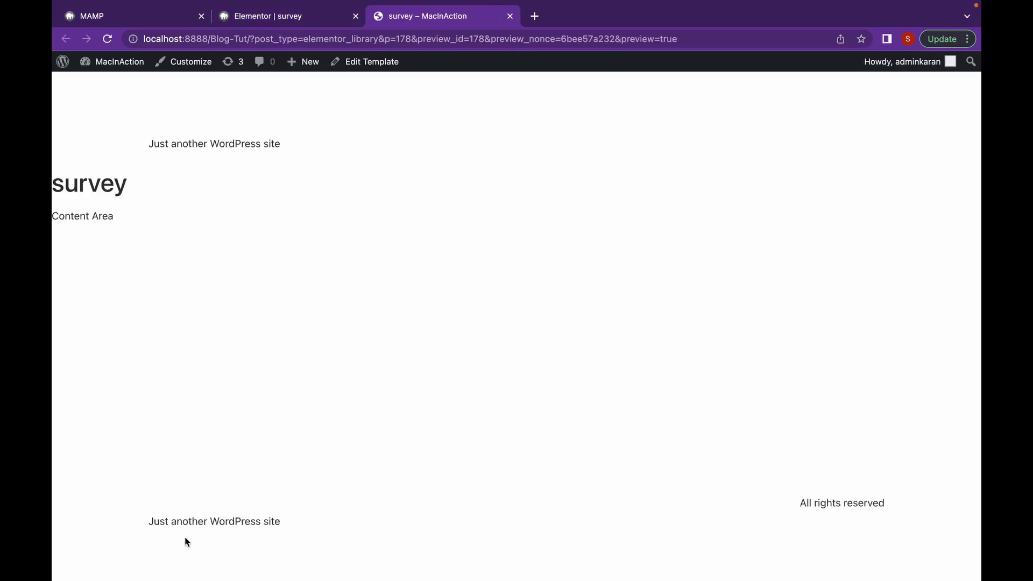
Look over the rounded Help us Improve popup on the preview page, then close the preview tab
{"action": "scroll", "coordinate": [456, 406], "scroll_direction": "down", "scroll_amount": 3}
{"action": "scroll", "coordinate": [457, 405], "scroll_direction": "up", "scroll_amount": 2}
{"action": "scroll", "coordinate": [457, 405], "scroll_direction": "up", "scroll_amount": 2}
{"action": "scroll", "coordinate": [455, 399], "scroll_direction": "down", "scroll_amount": 3}
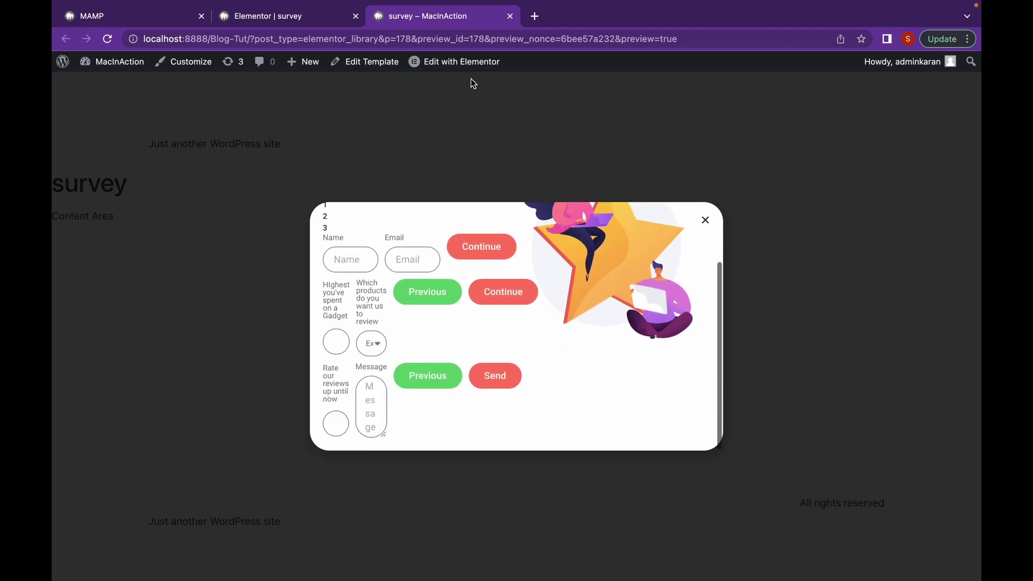
{"action": "mouse_move", "coordinate": [508, 31]}
{"action": "left_click", "coordinate": [510, 50]}
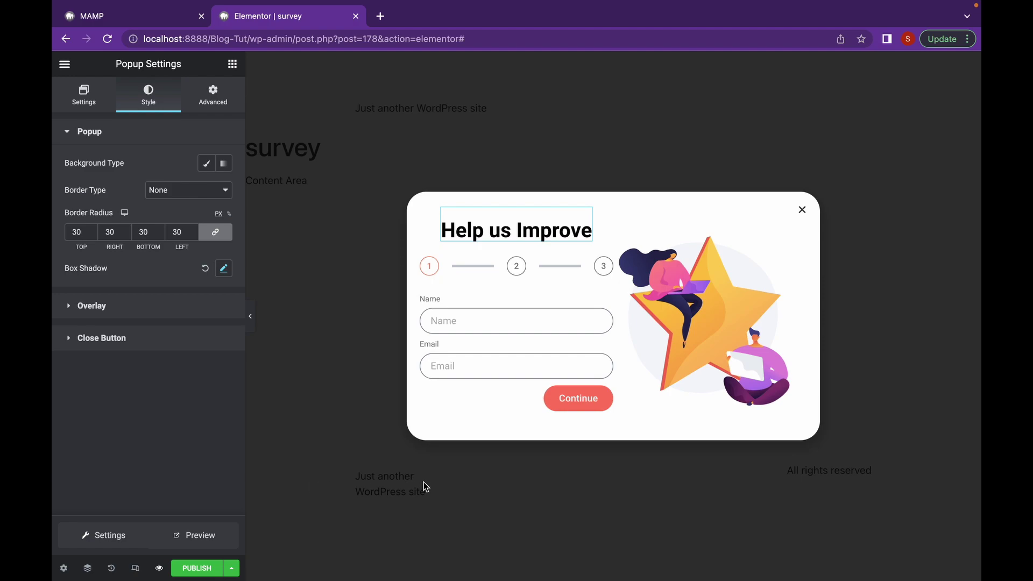
Fill the form's first step with a test name and e-mail address and continue
{"action": "left_click", "coordinate": [520, 316]}
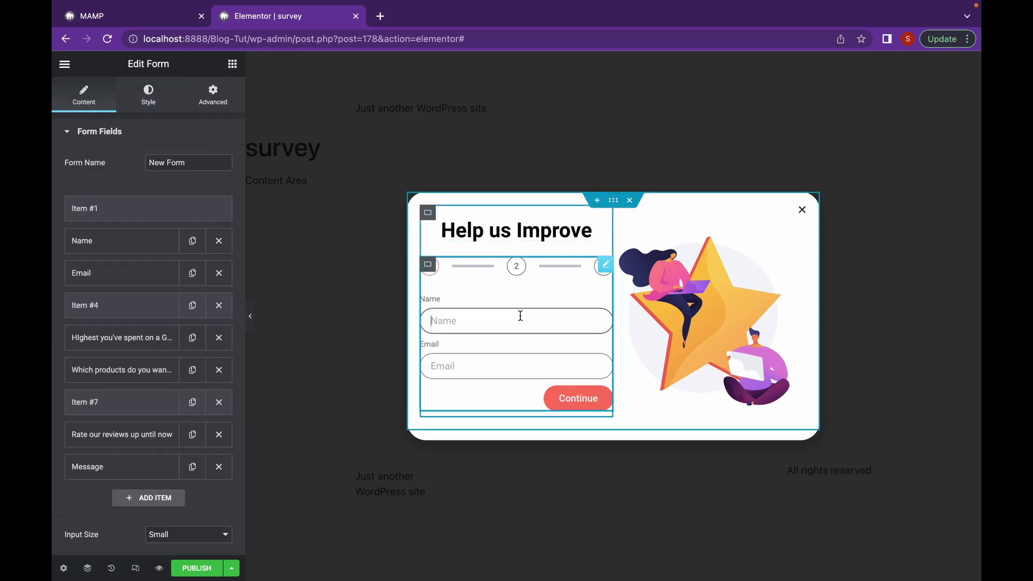
{"action": "type", "text": "karan"}
{"action": "left_click", "coordinate": [471, 361]}
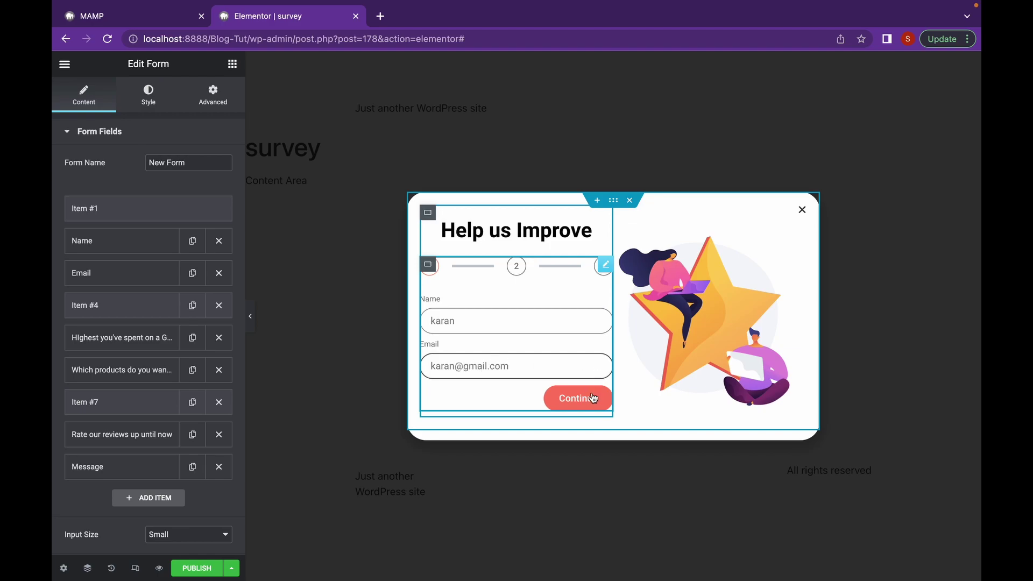
{"action": "left_click", "coordinate": [592, 398]}
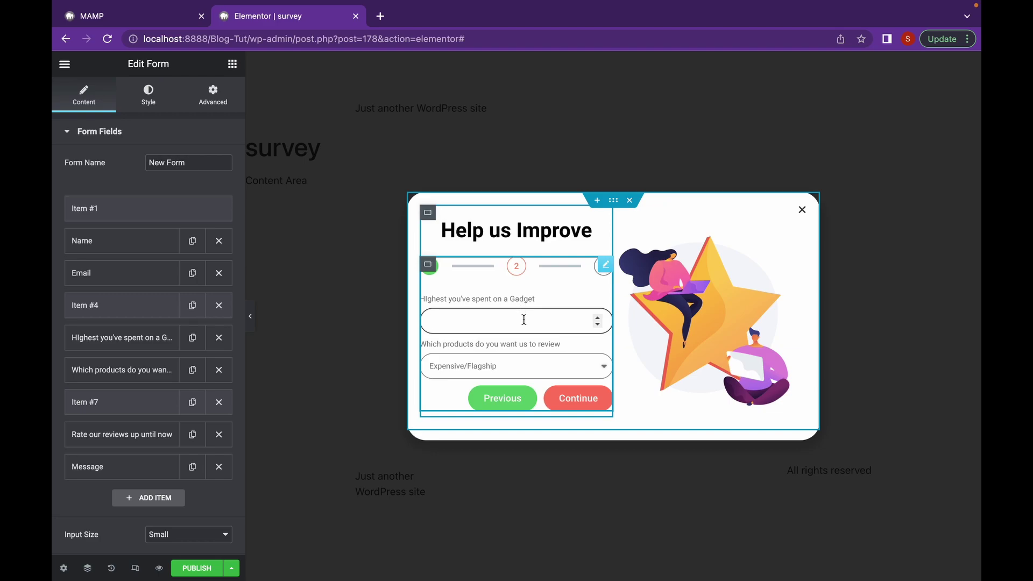
Enter 10000 on step two, check the product list, continue, and enter rating 10
{"action": "type", "text": "10000"}
{"action": "left_click", "coordinate": [499, 369]}
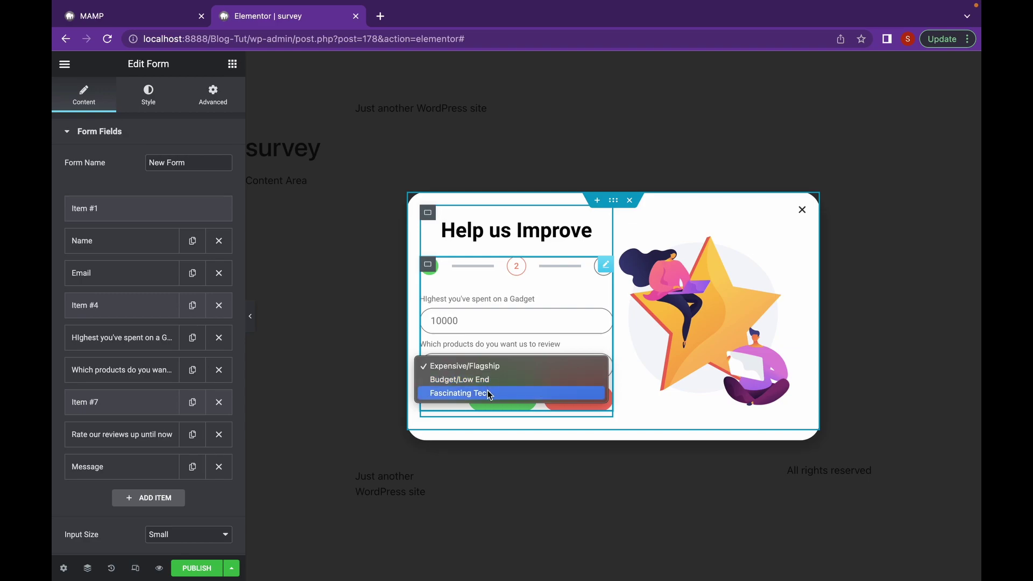
{"action": "key", "text": "Escape"}
{"action": "left_click", "coordinate": [577, 396]}
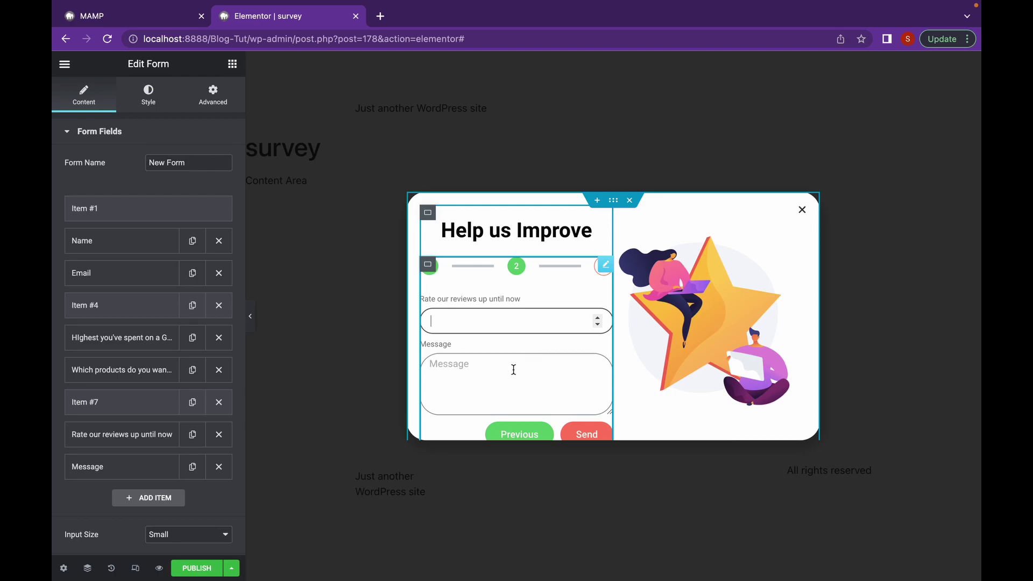
{"action": "type", "text": "10"}
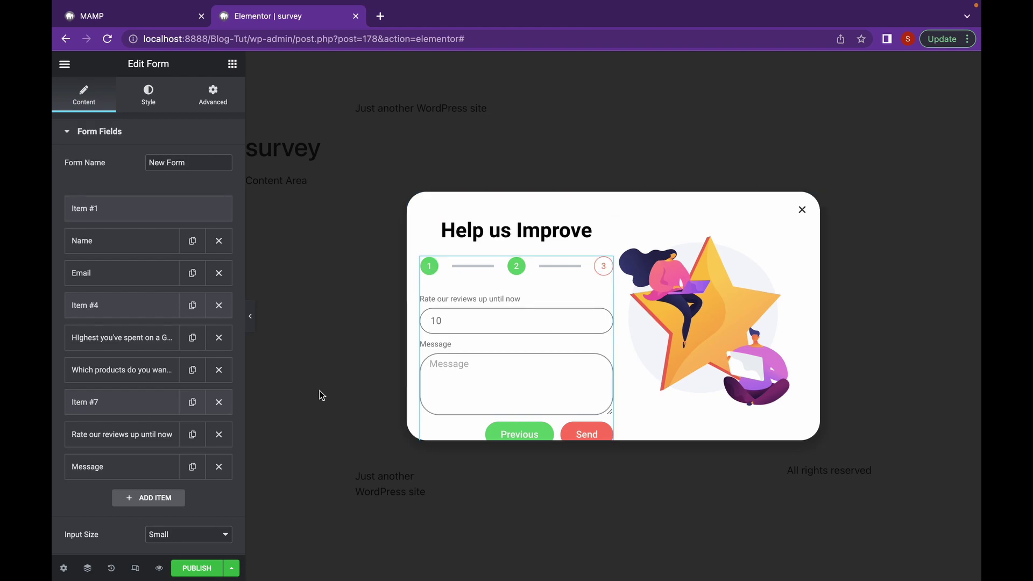
Change the Message field's type to a single-line Text field
{"action": "left_click", "coordinate": [118, 465]}
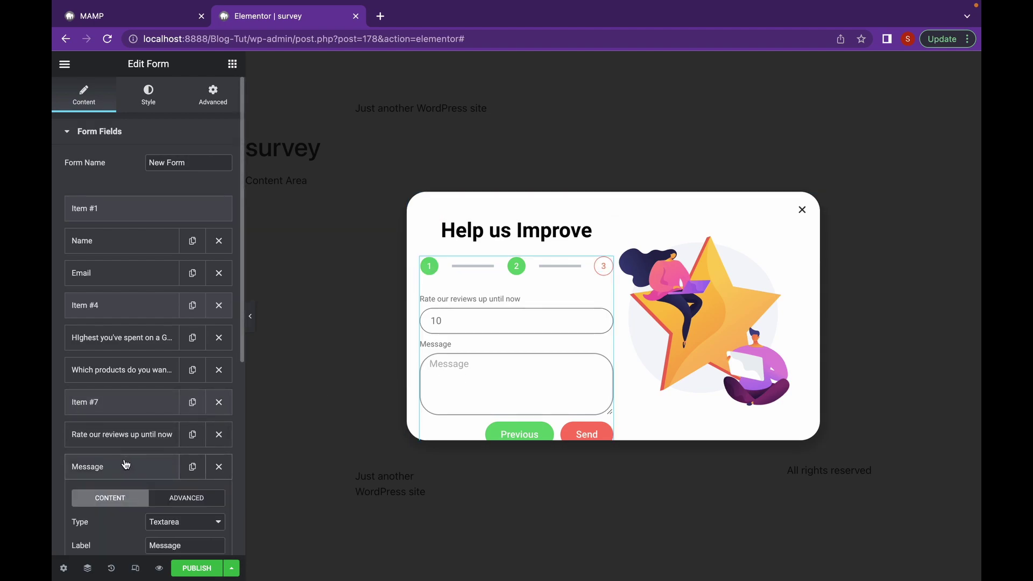
{"action": "scroll", "coordinate": [124, 459], "scroll_direction": "down", "scroll_amount": 3}
{"action": "scroll", "coordinate": [125, 463], "scroll_direction": "down", "scroll_amount": 1}
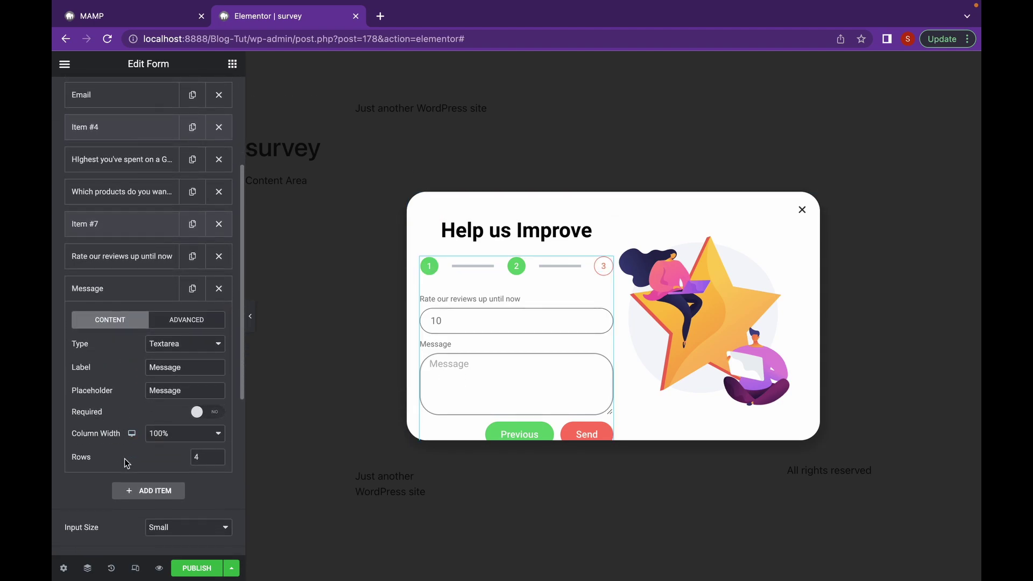
{"action": "scroll", "coordinate": [126, 464], "scroll_direction": "down", "scroll_amount": 2}
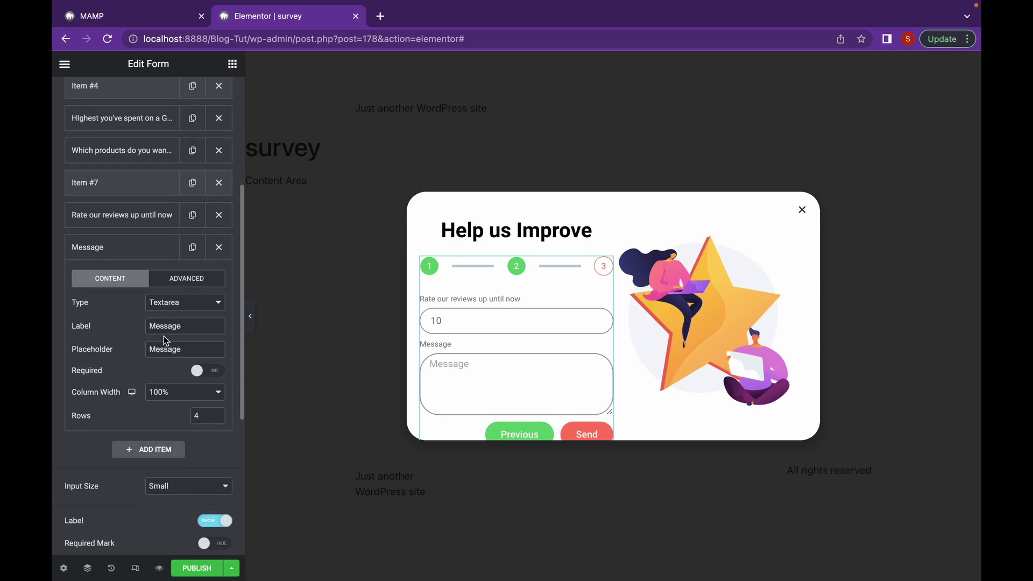
{"action": "left_click", "coordinate": [195, 303]}
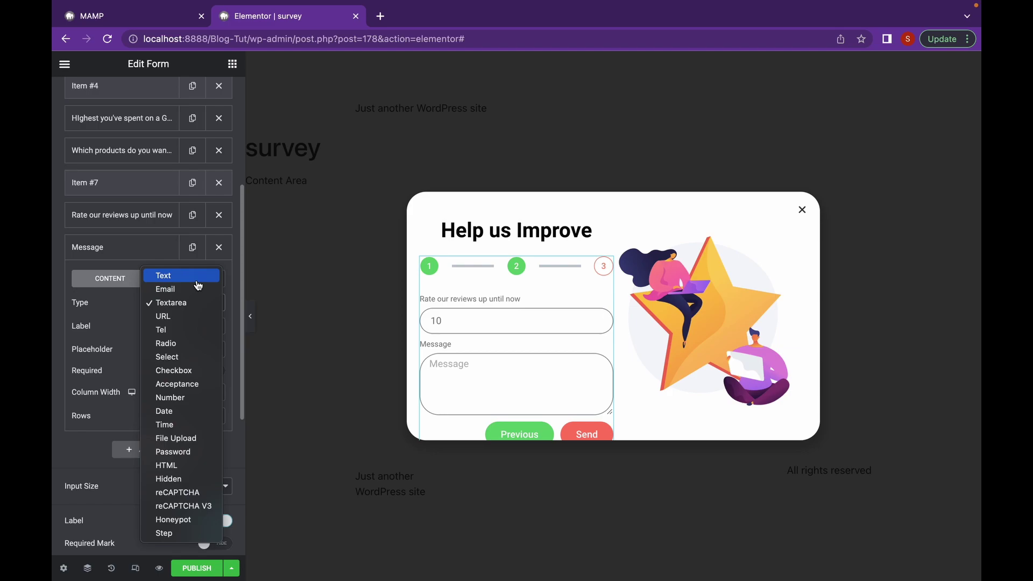
{"action": "left_click", "coordinate": [197, 280]}
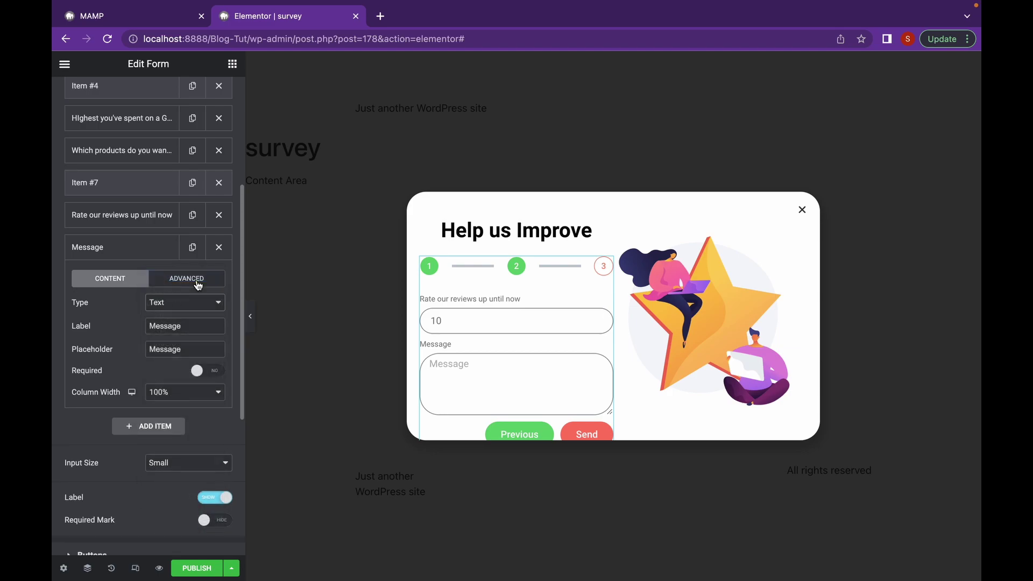
Refill step one with a test name and e-mail address and continue
{"action": "left_click", "coordinate": [536, 311]}
{"action": "type", "text": "karan"}
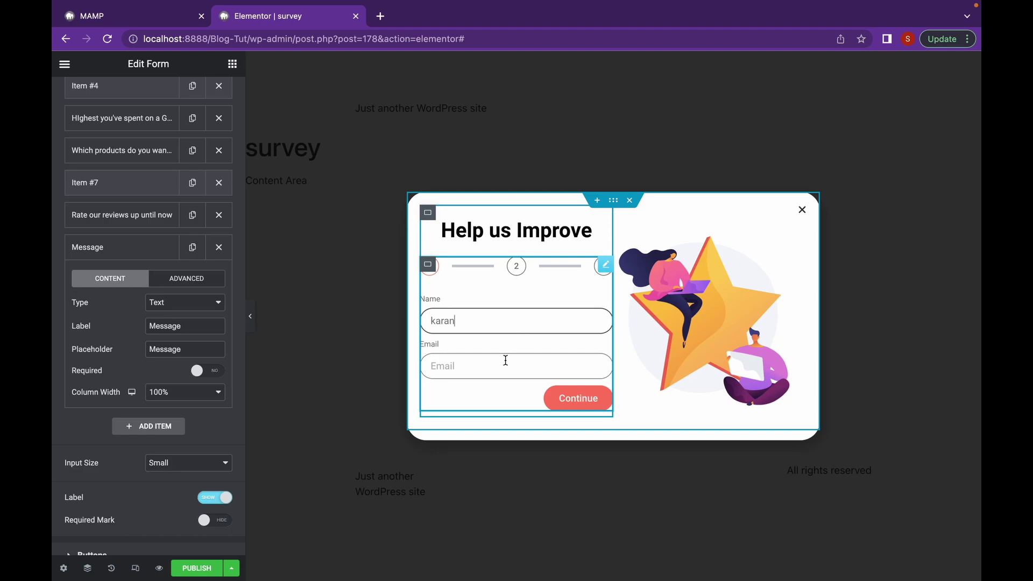
{"action": "left_click", "coordinate": [505, 360]}
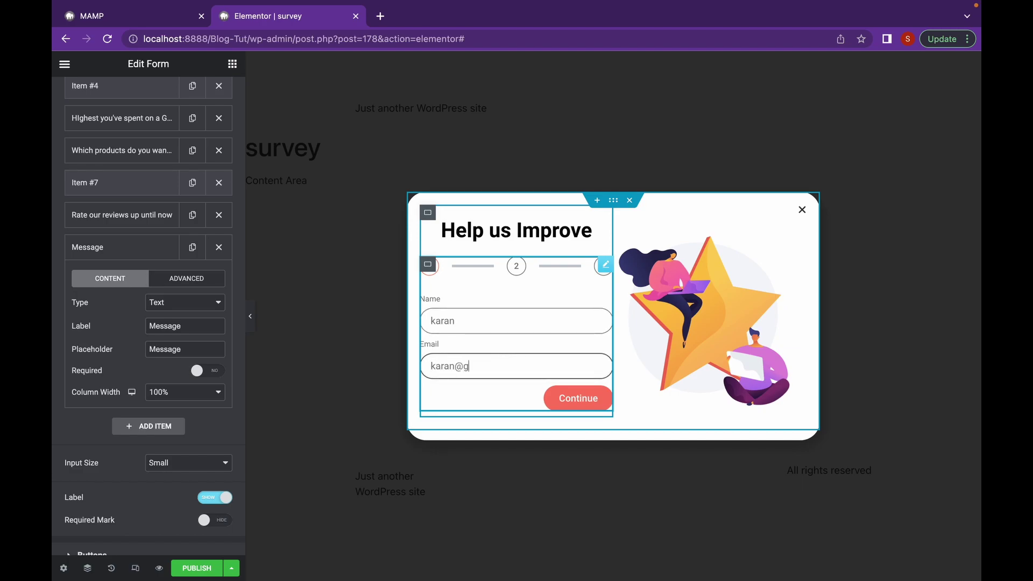
{"action": "left_click", "coordinate": [561, 402]}
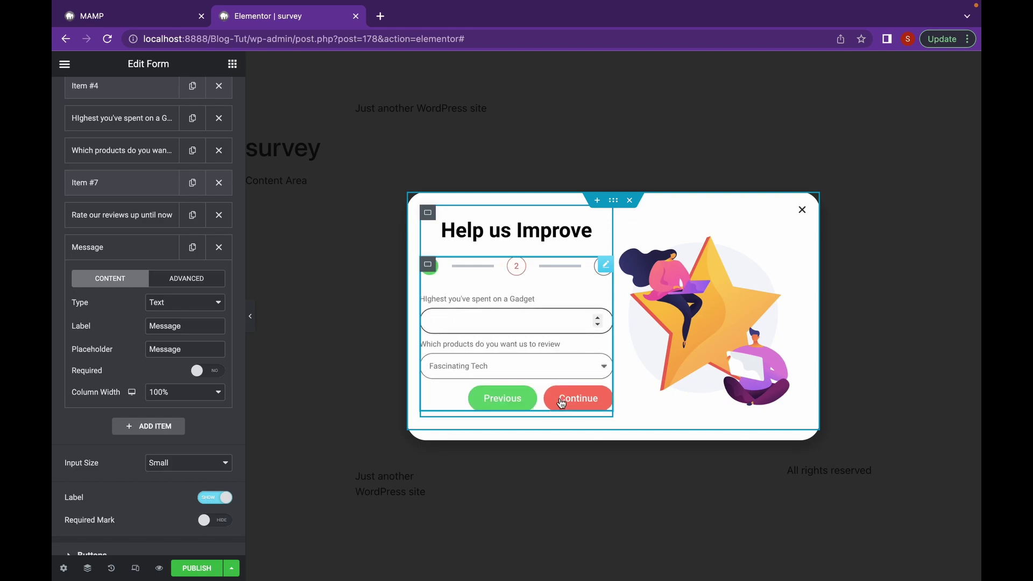
Enter 10000 on step two, then rating 10 and message 'great work' on step three
{"action": "type", "text": "10000"}
{"action": "left_click", "coordinate": [561, 392]}
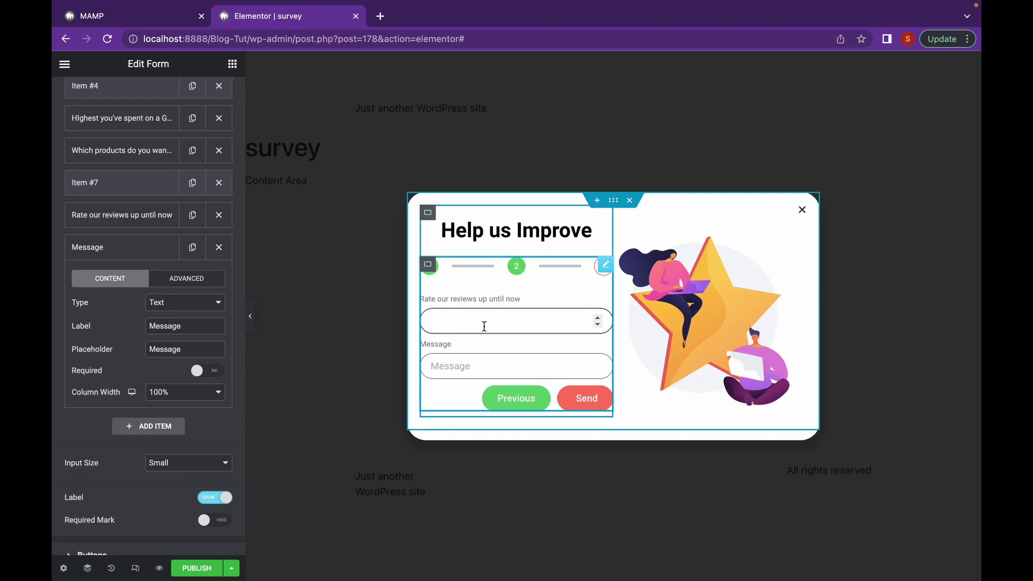
{"action": "type", "text": "10"}
{"action": "left_click", "coordinate": [431, 366]}
{"action": "type", "text": "great "}
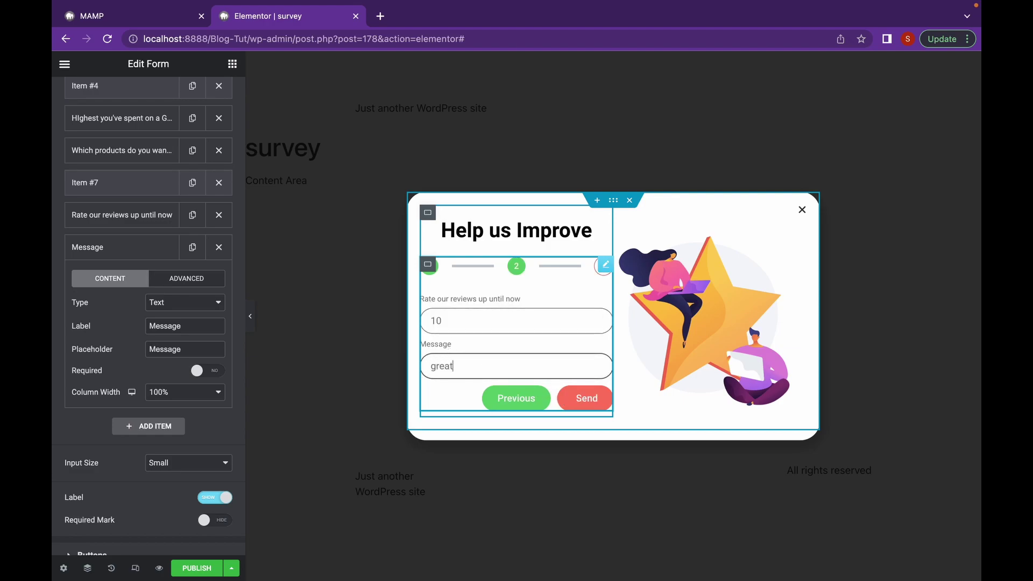
{"action": "type", "text": "work"}
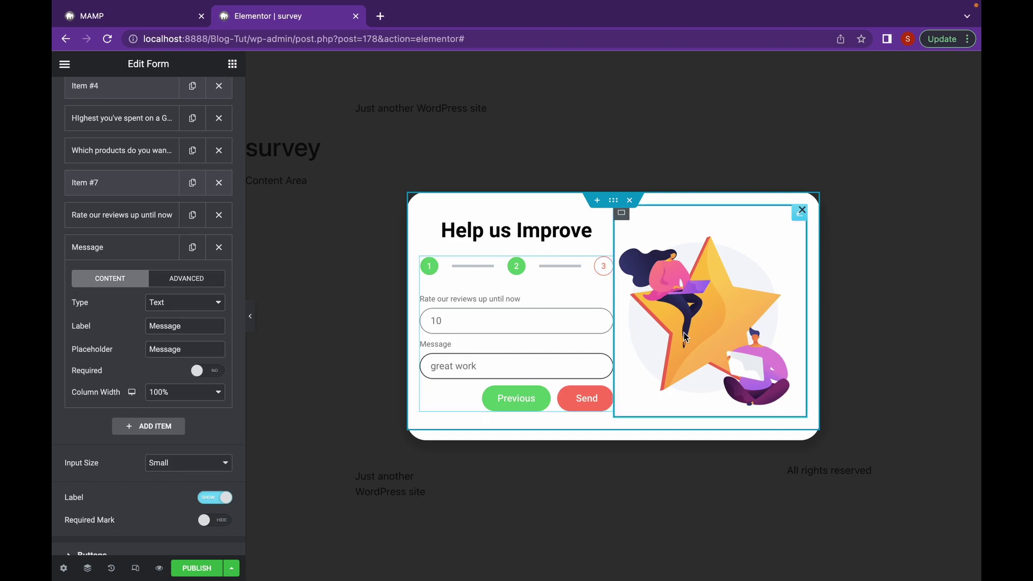